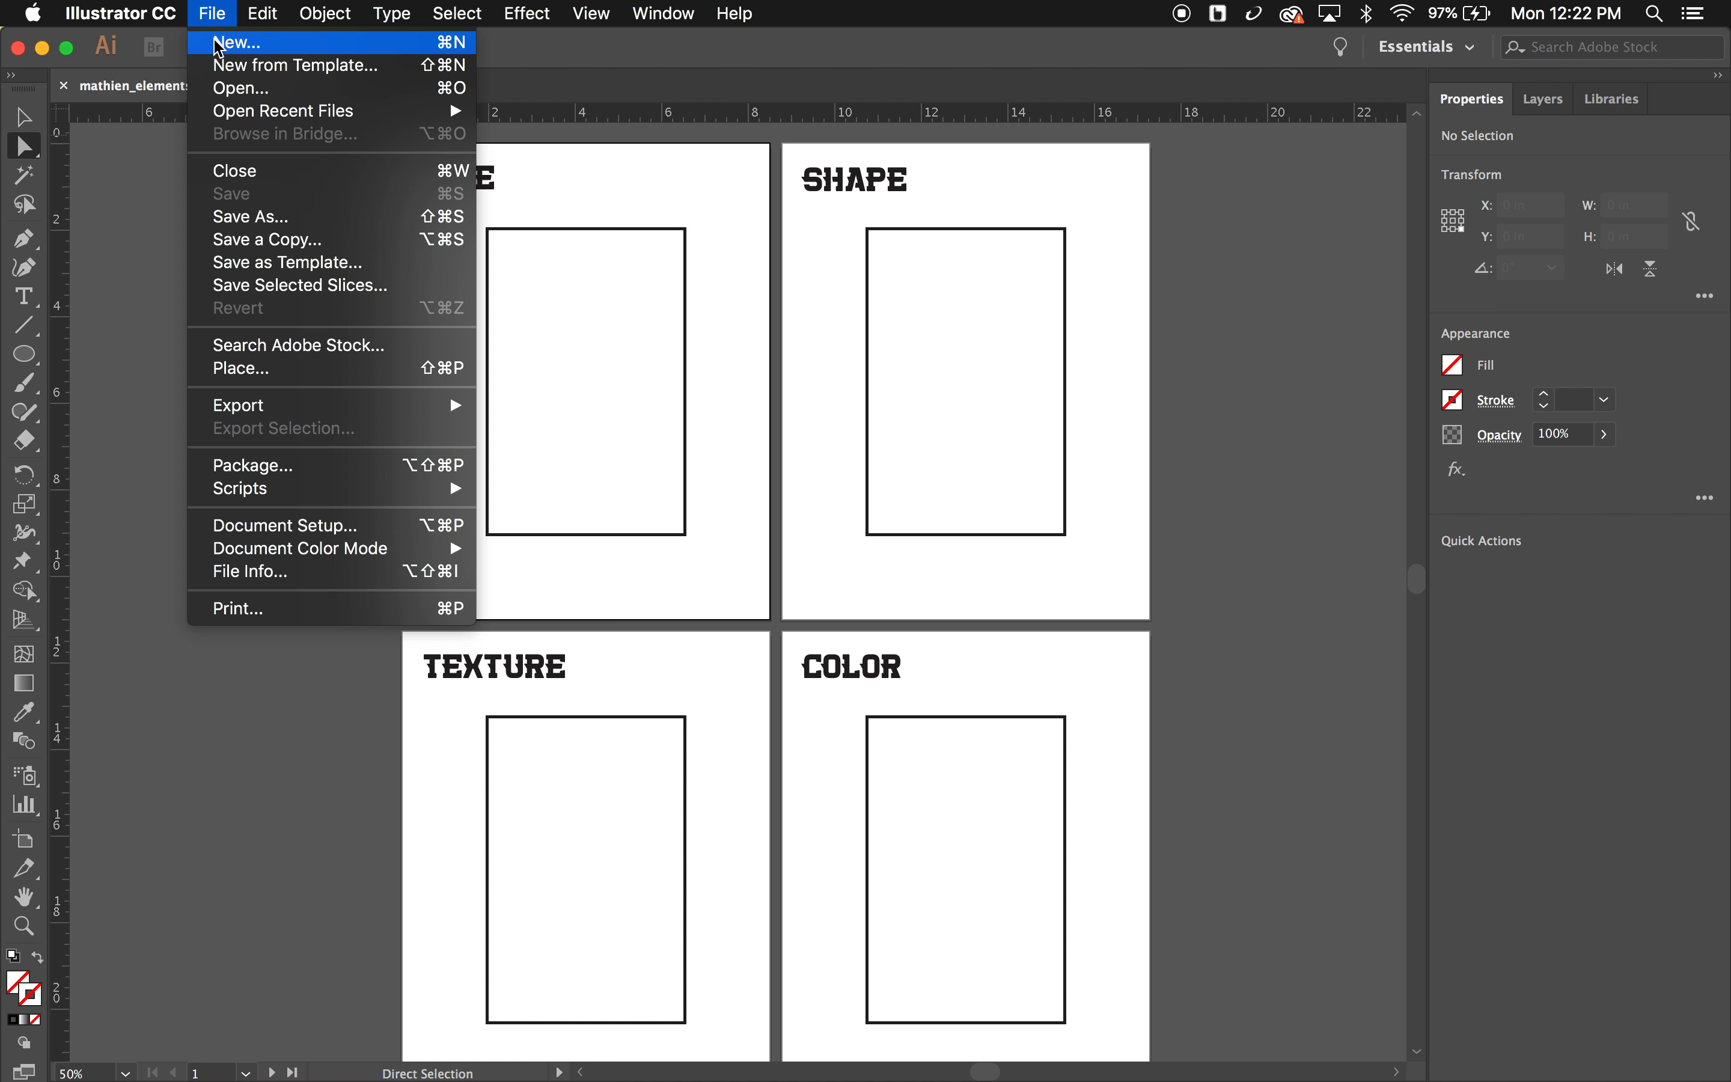
Step: Start a new document in inches, 8.5 in wide and 11 in high, with 4 artboards
left_click(218, 44)
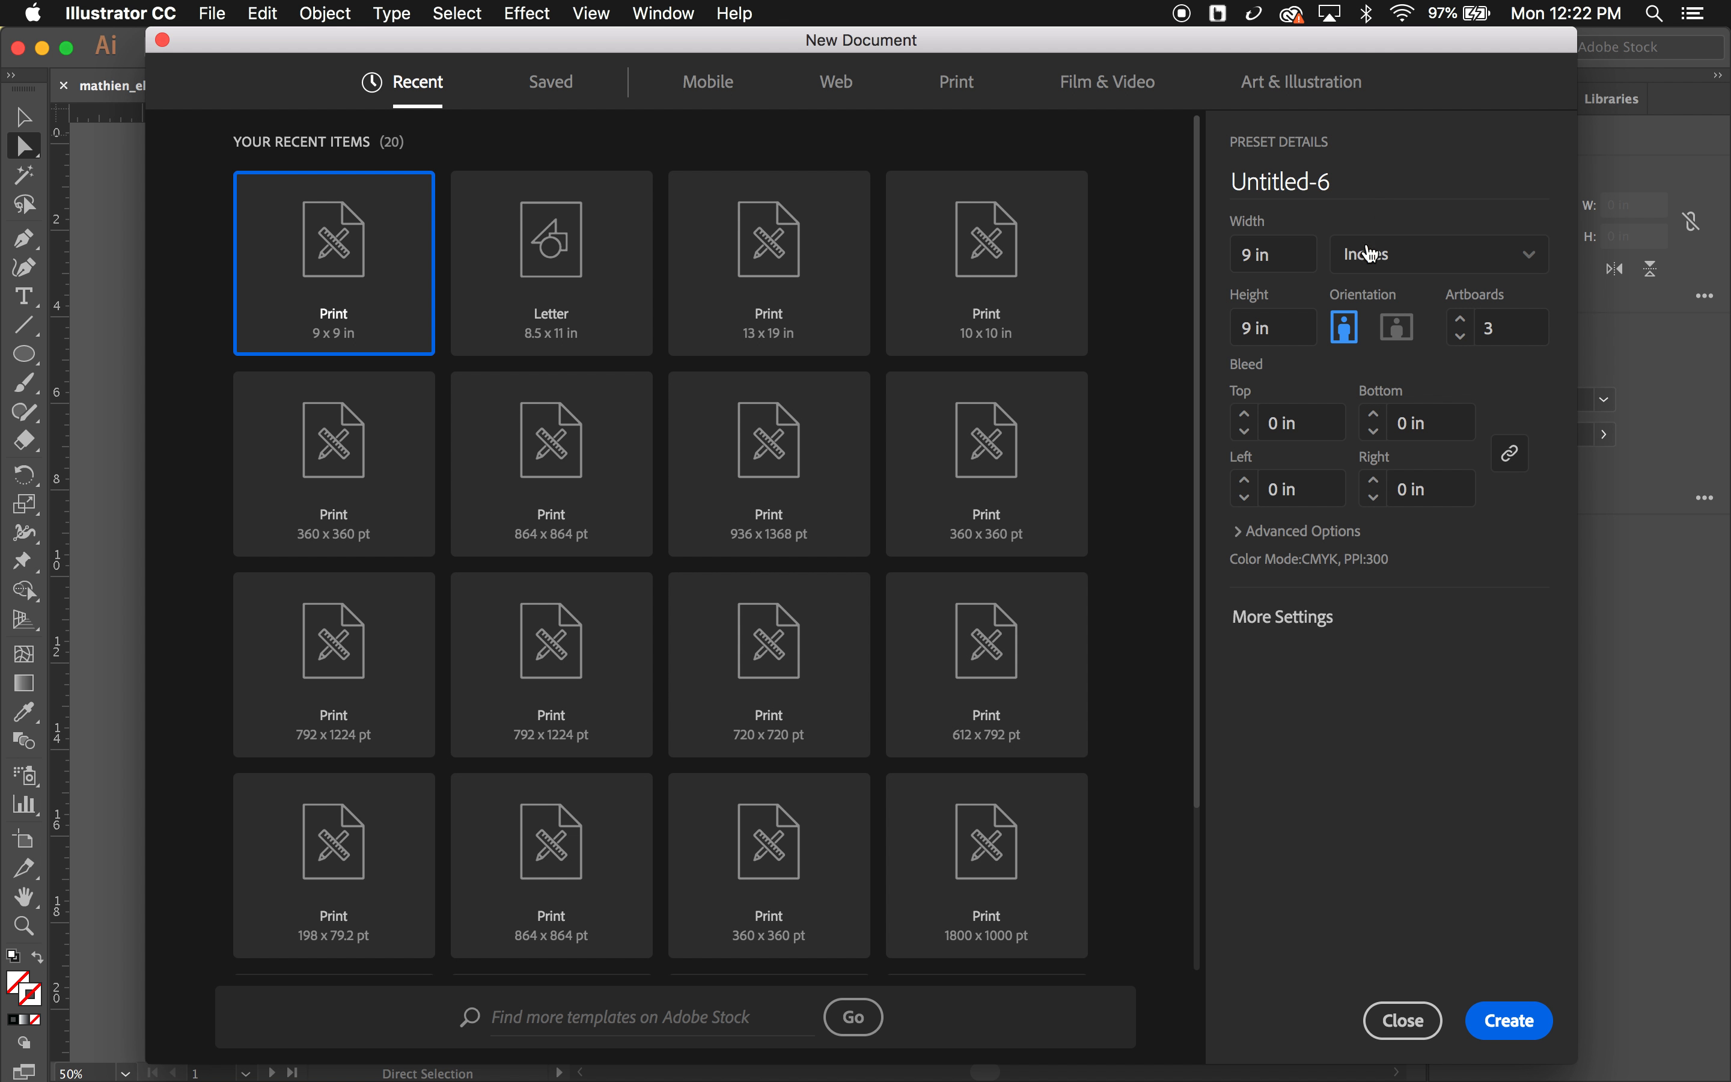
left_click(1260, 259)
type("8.5")
key("Tab")
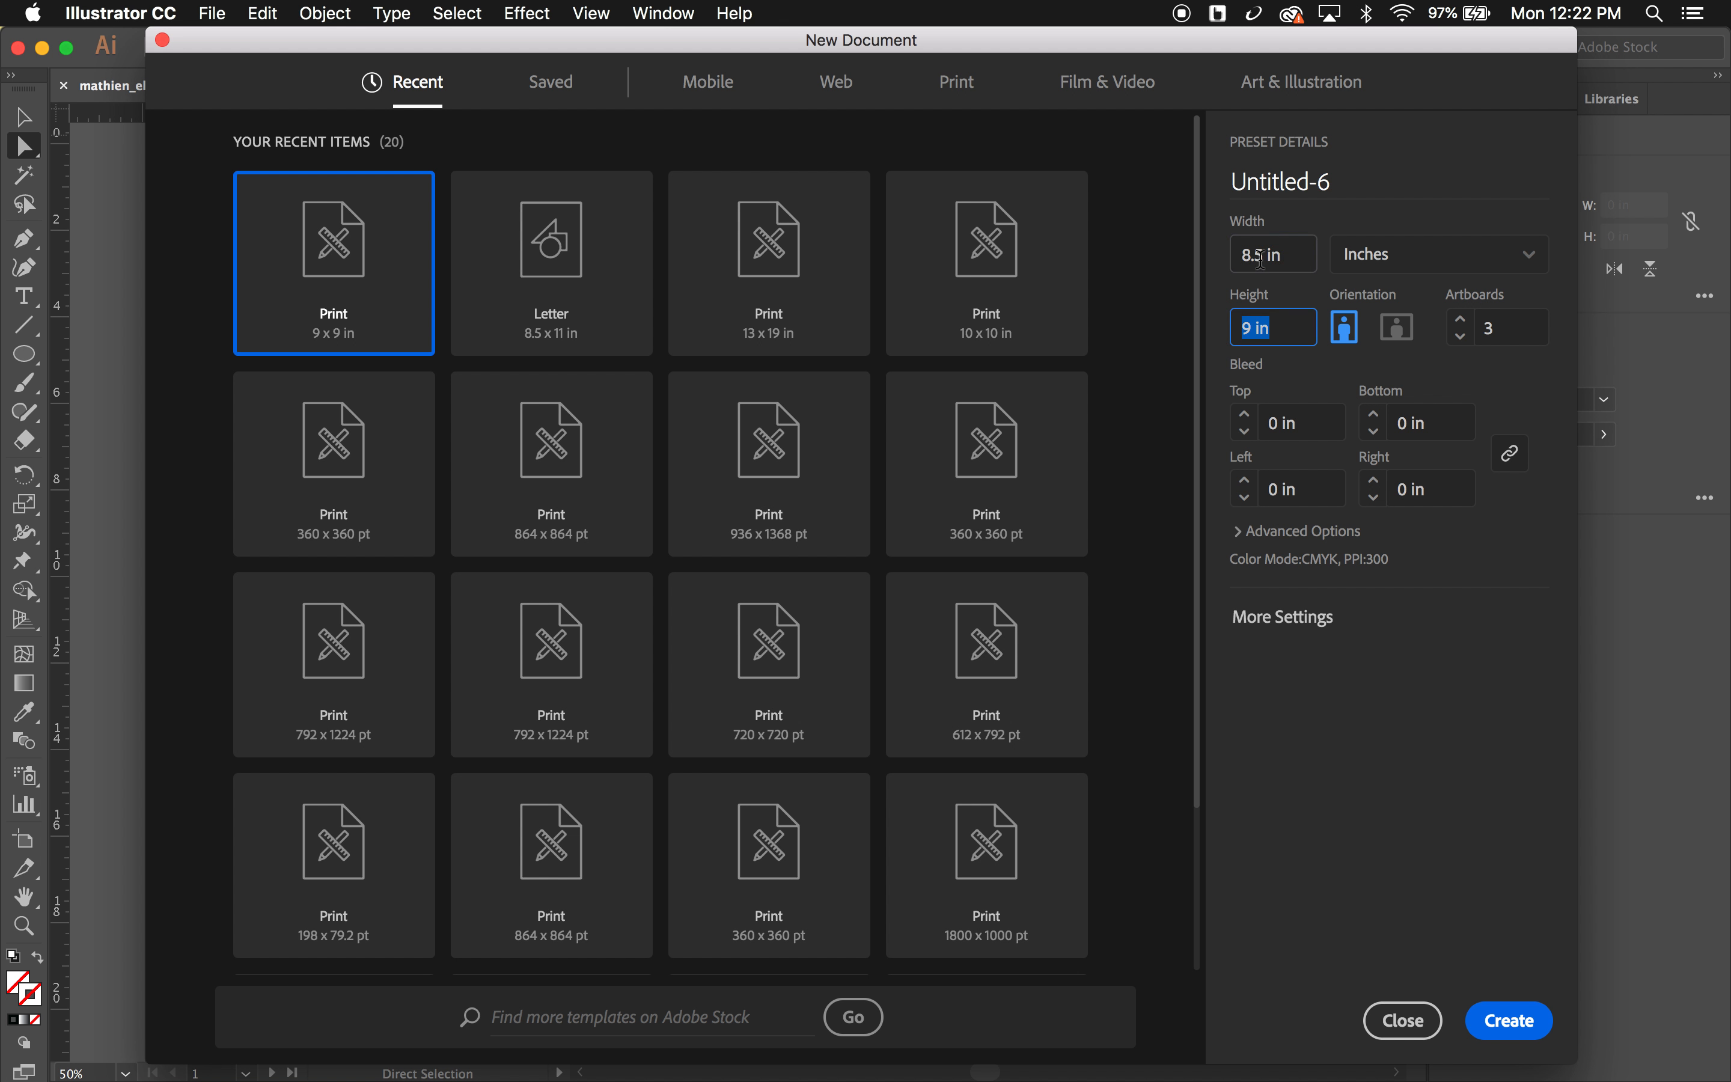
type("11")
key("Tab")
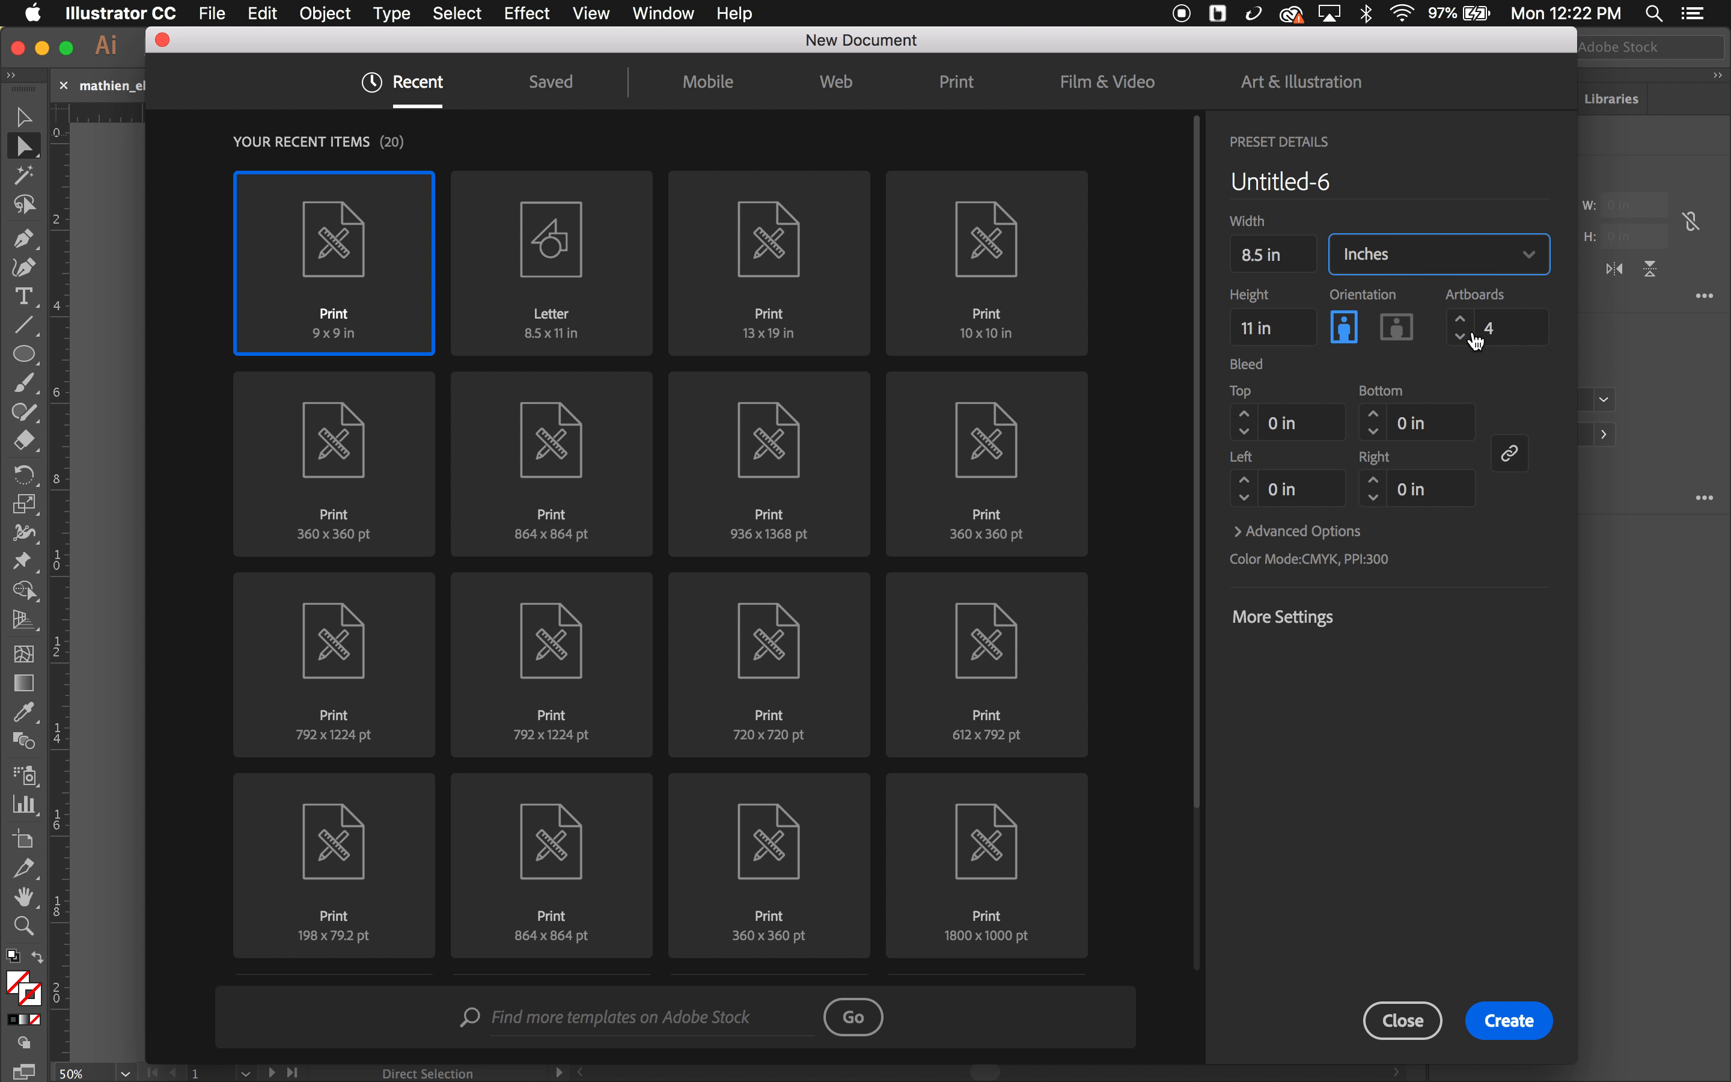
Step: Name the new document "digital comps" and create it
left_click(1297, 173)
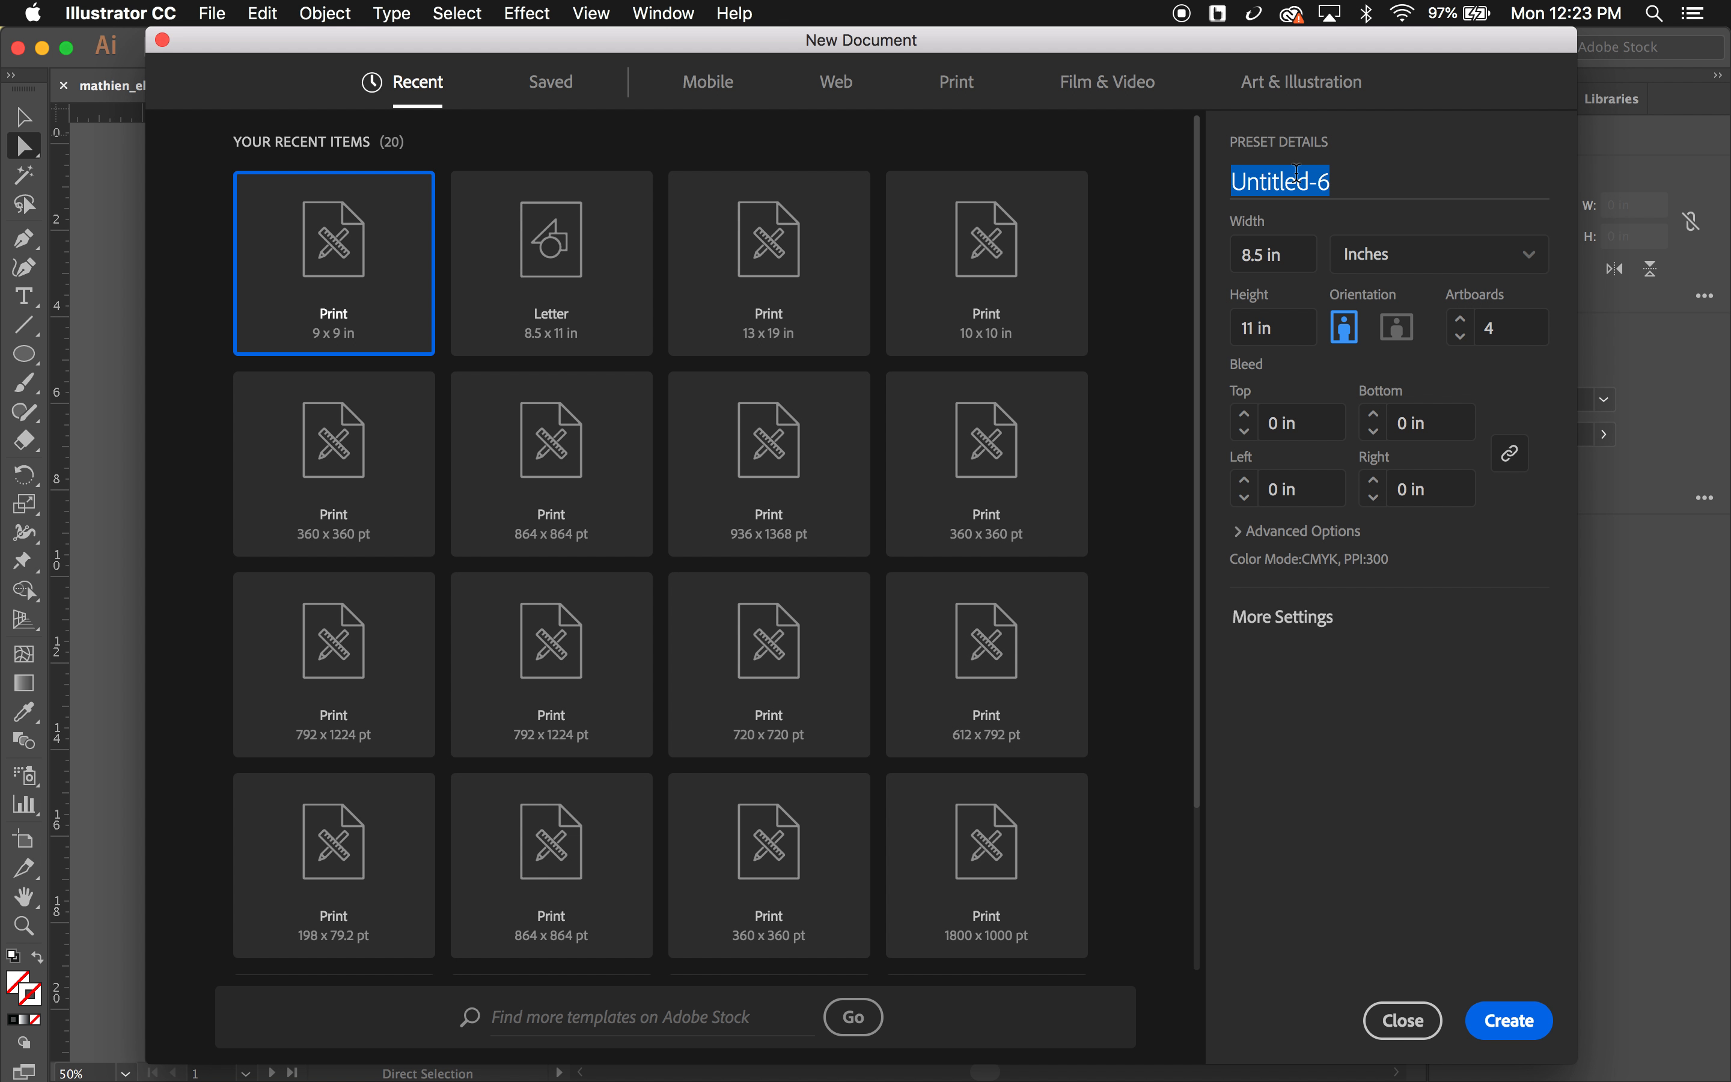
type("digit")
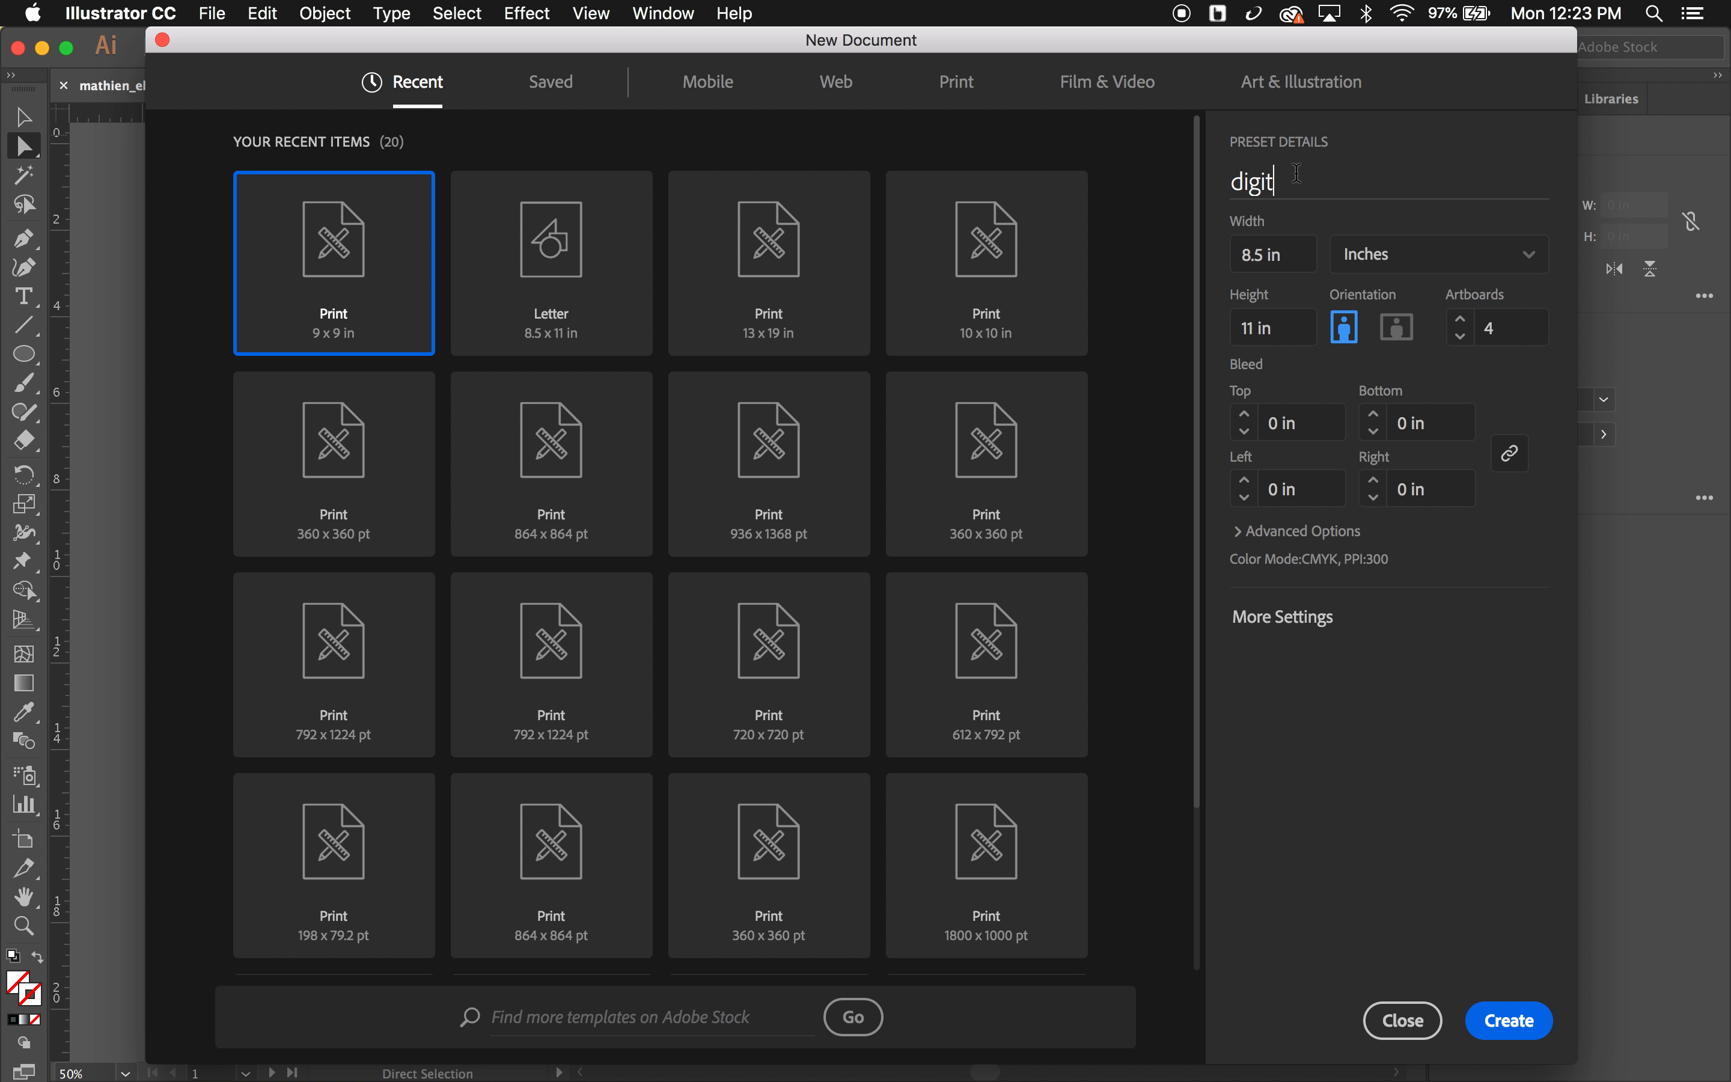
type("al comps")
left_click(1497, 1021)
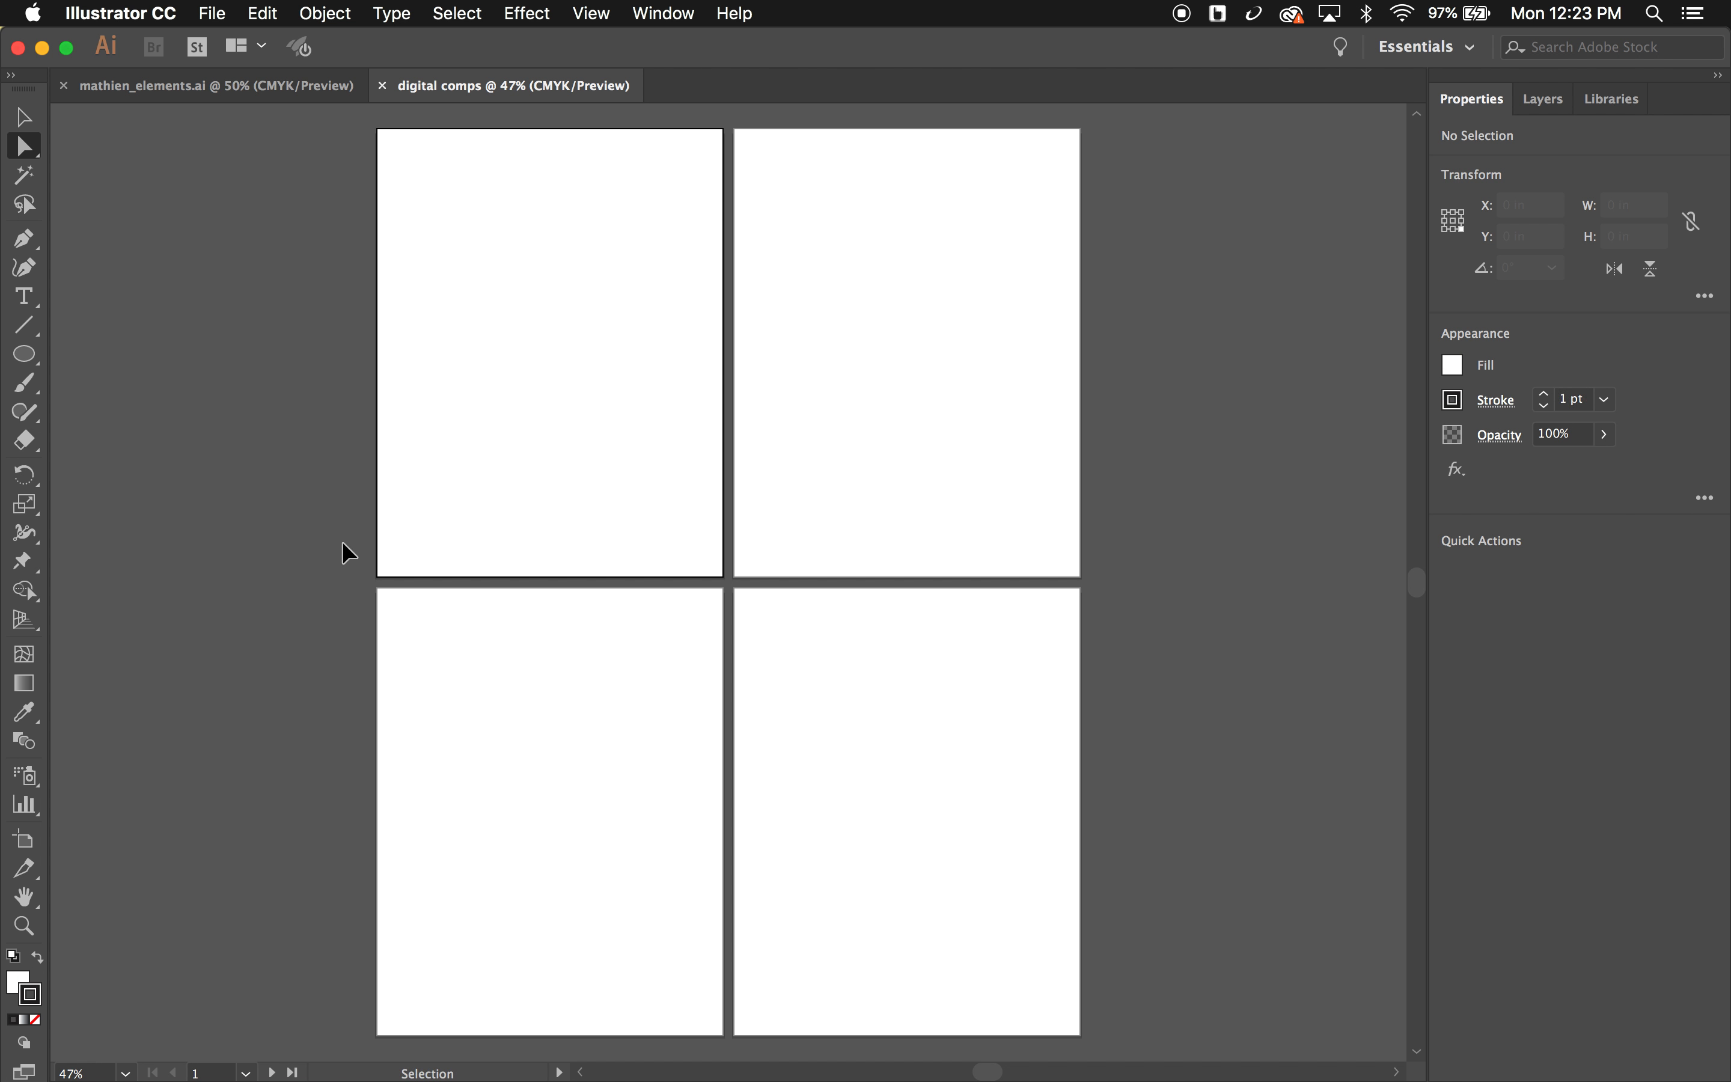
Step: Show the rulers and set the drawing defaults to no fill with a black stroke
key("super+r")
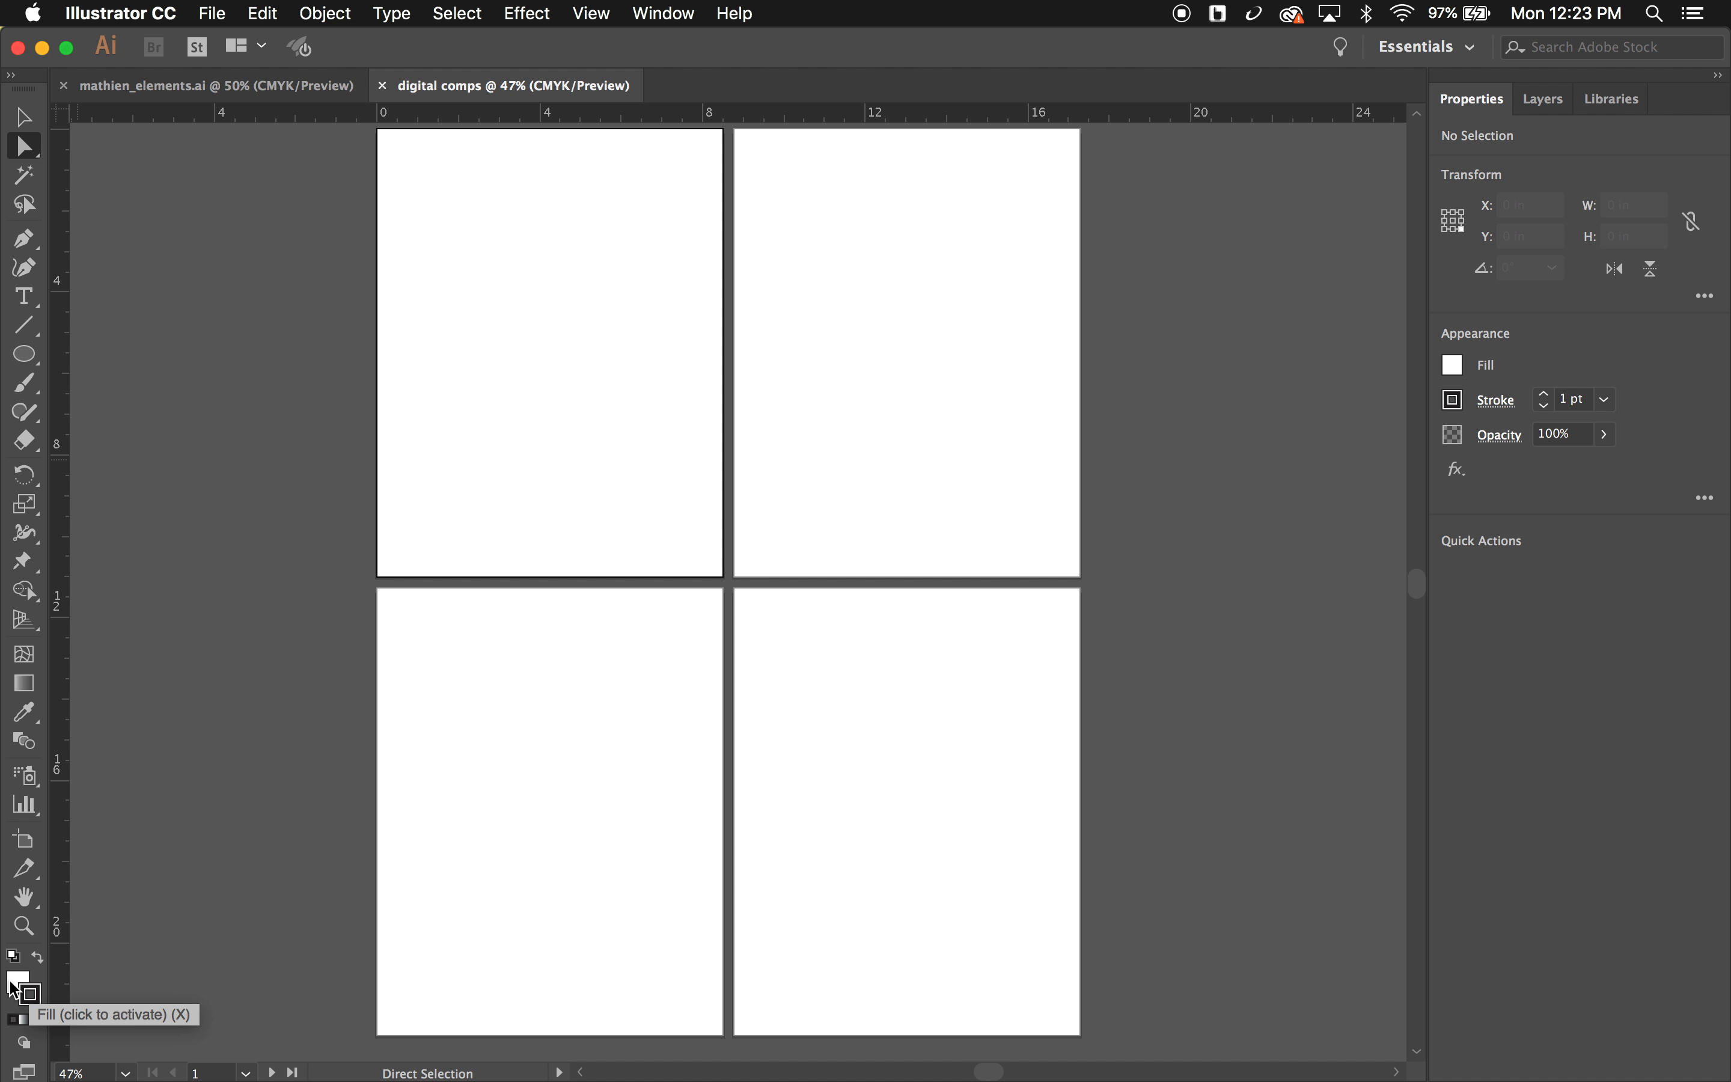
left_click(16, 1018)
left_click(36, 1019)
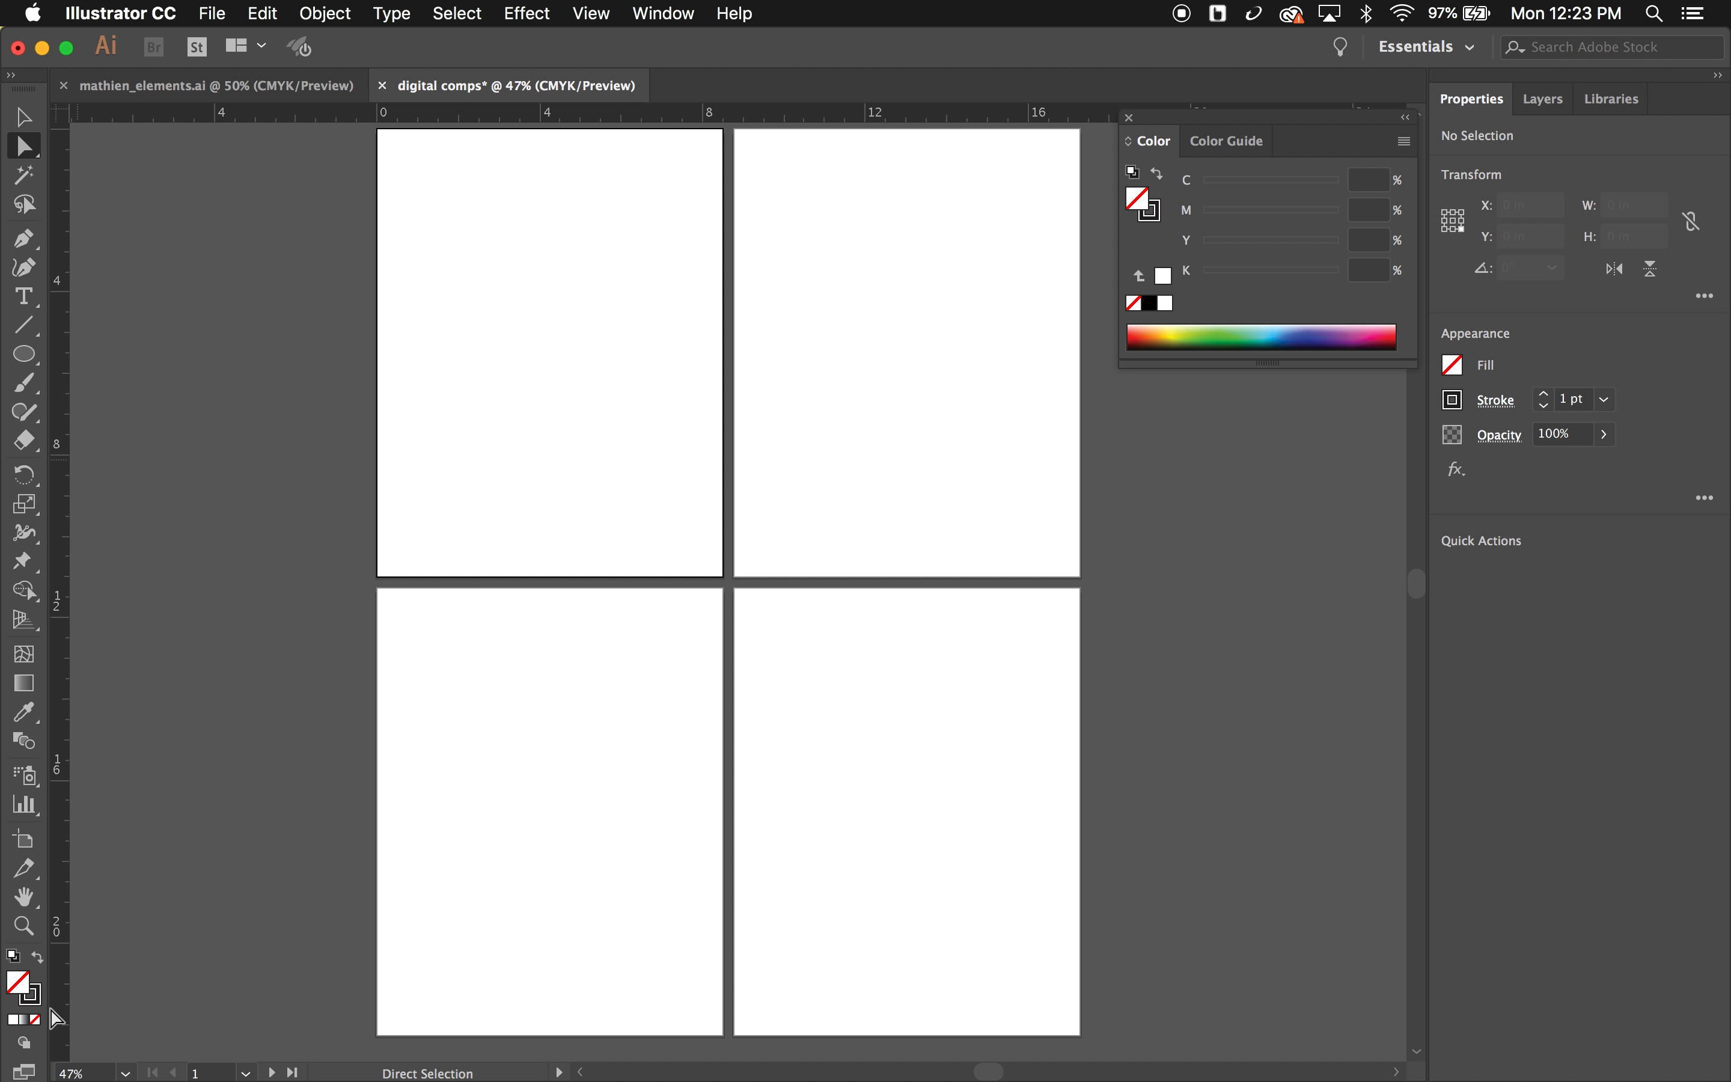
left_click(30, 1003)
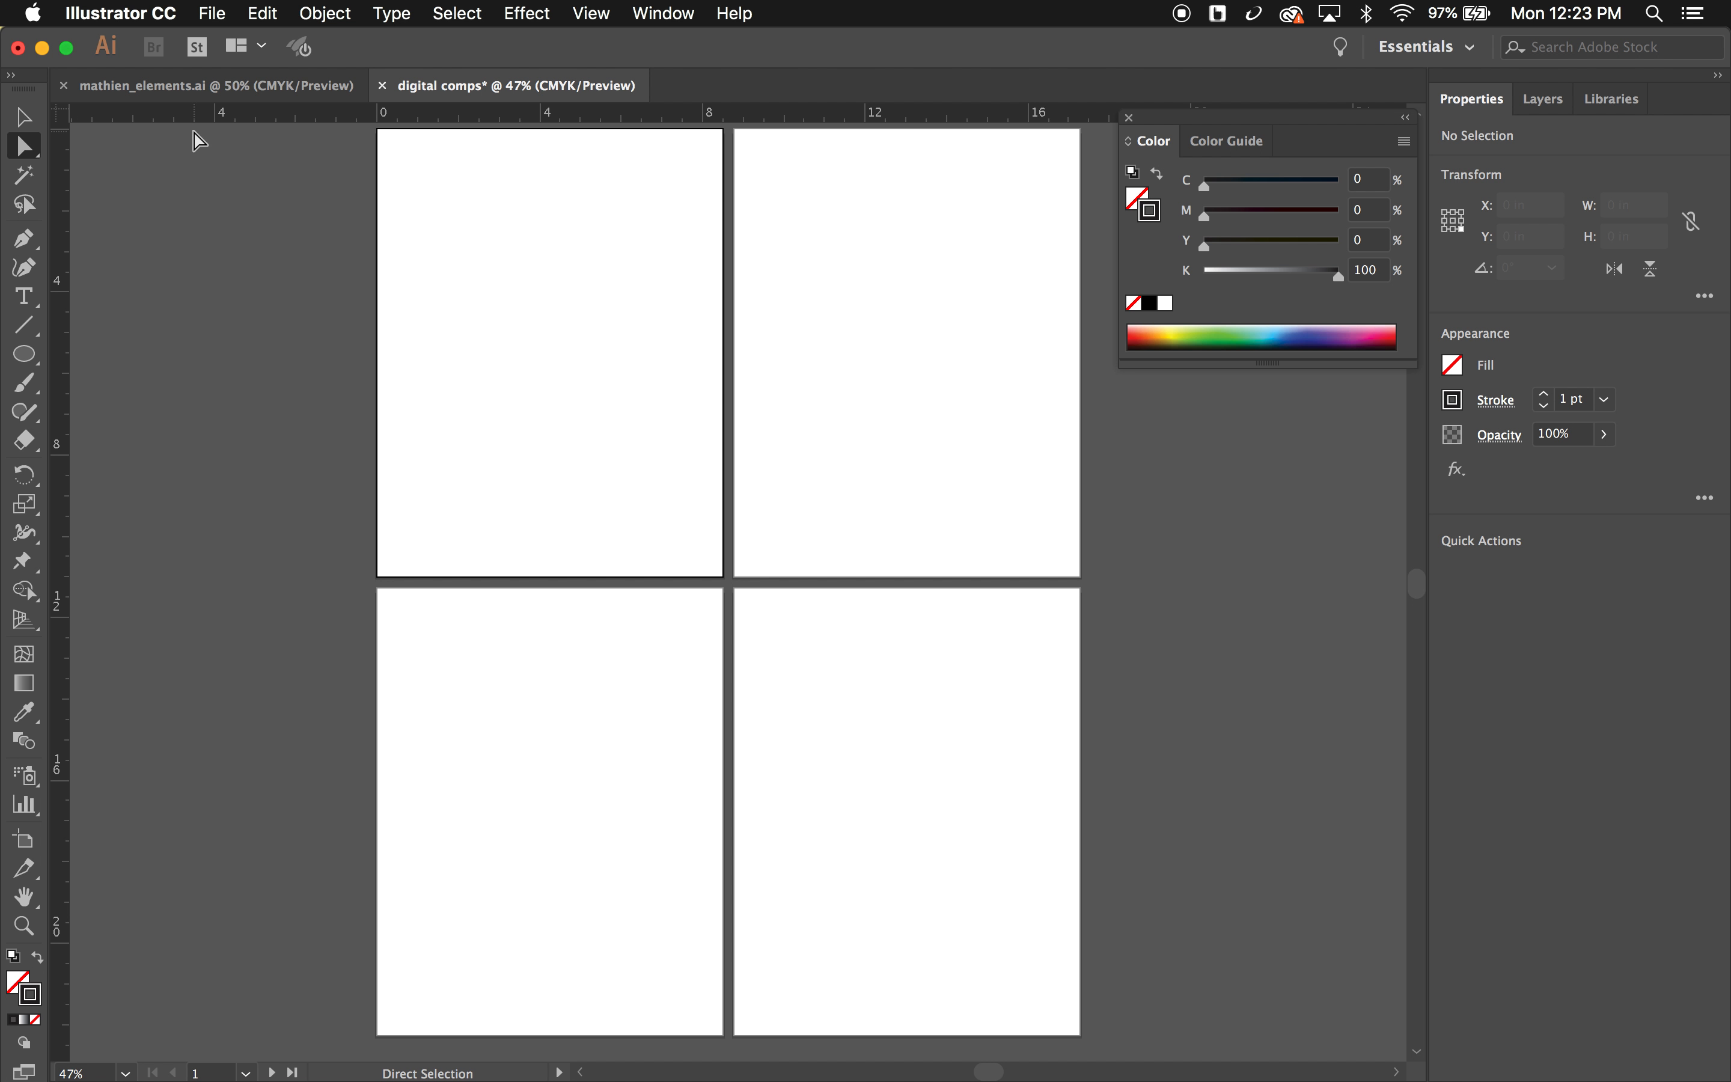
Step: Draw a rectangle 4.5 in wide and 7 in high on the first artboard
left_click_drag(41, 361, 129, 352)
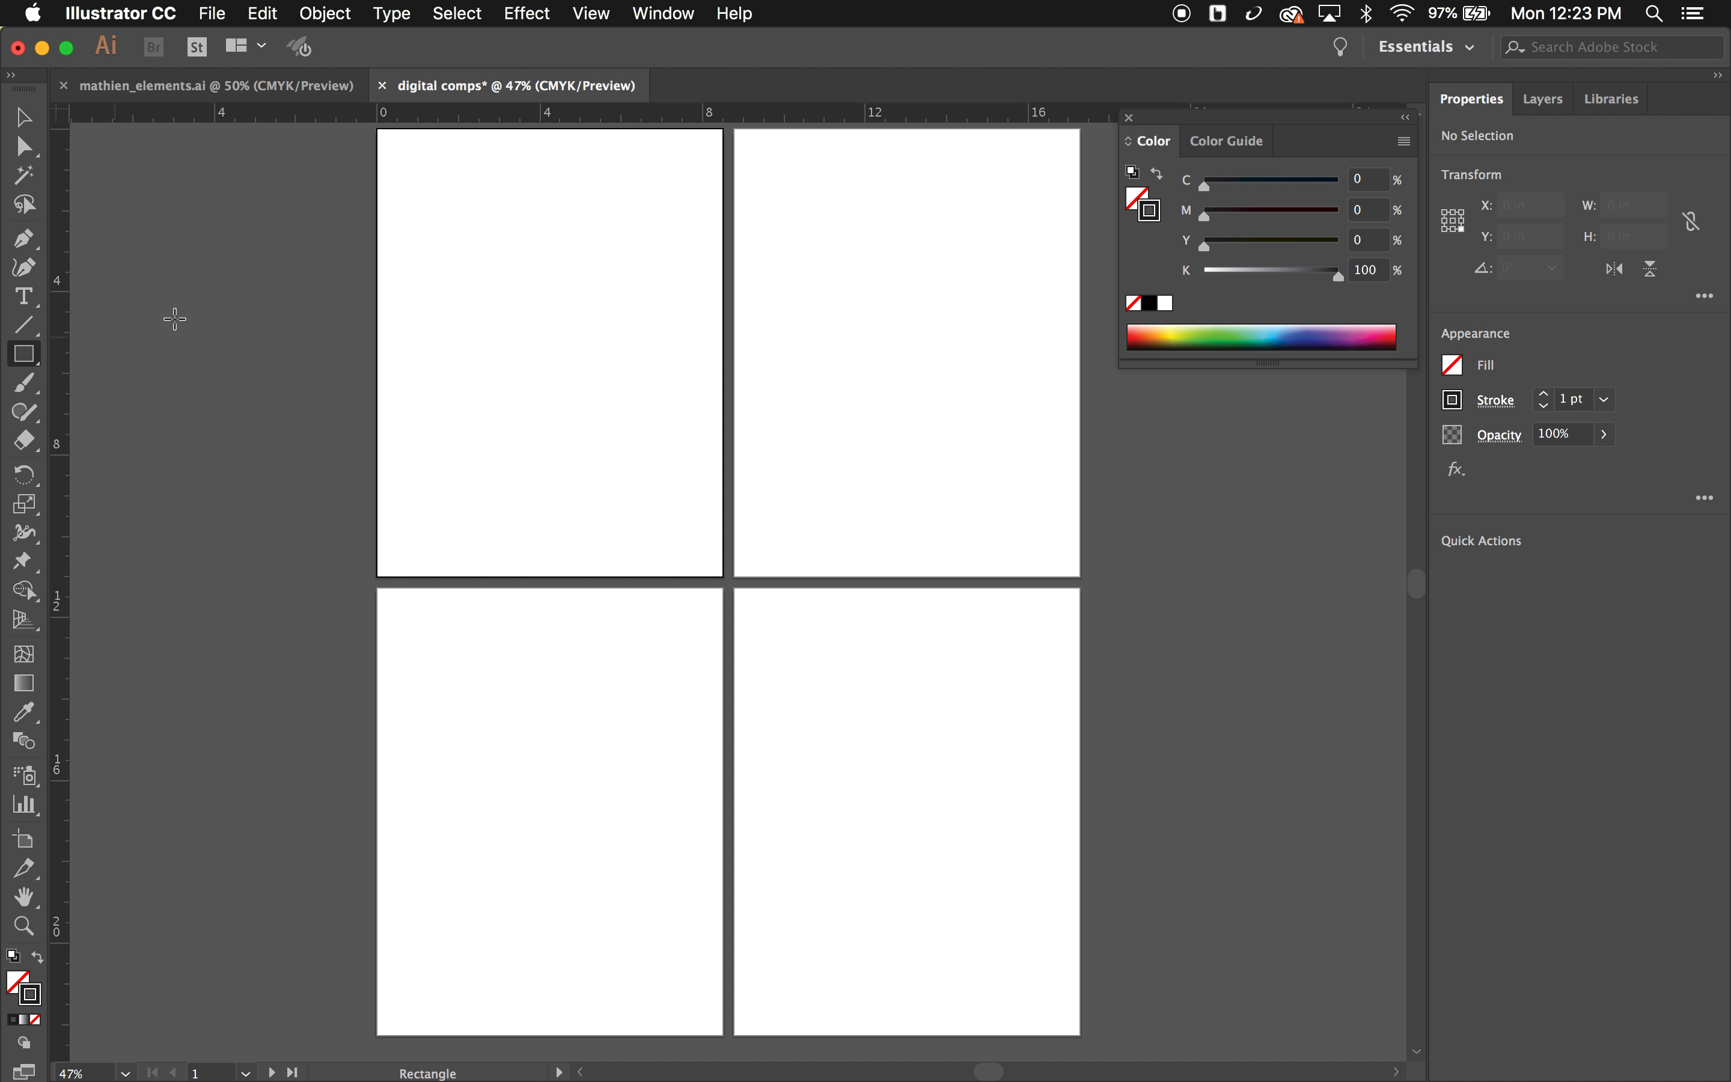
left_click(465, 219)
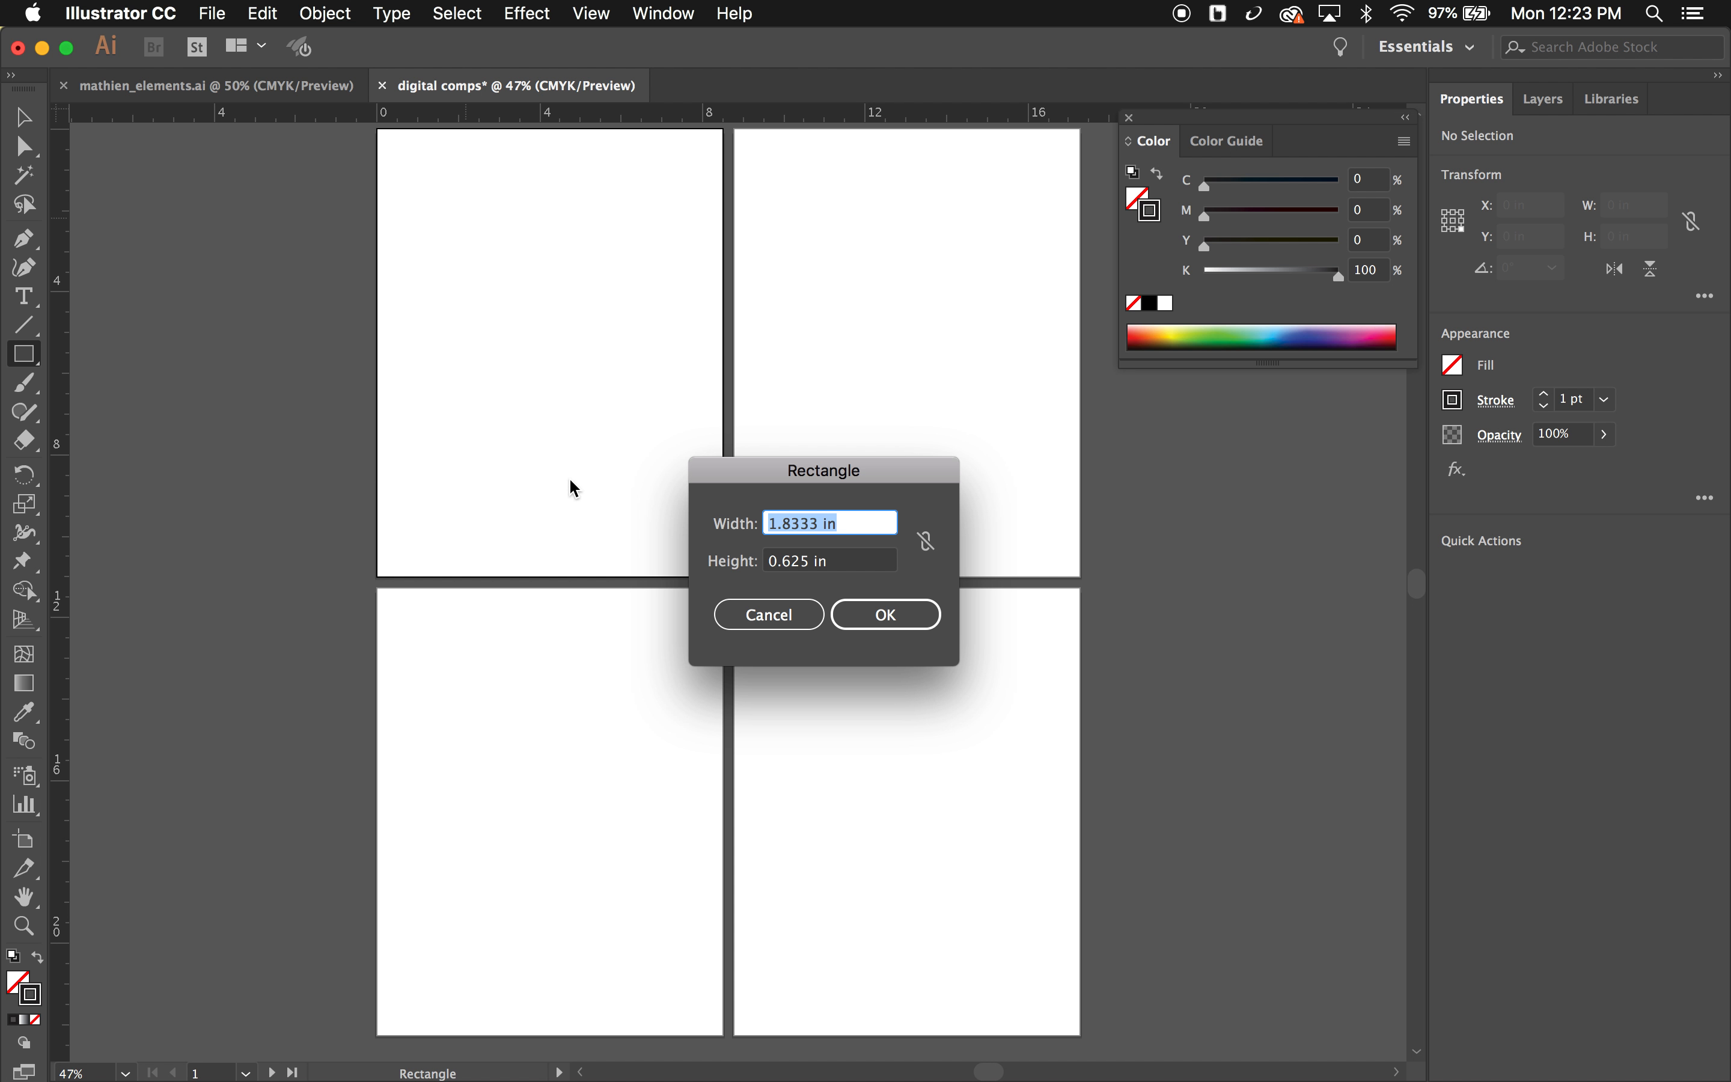
type("4.5")
key("Tab")
type("7")
key("Tab")
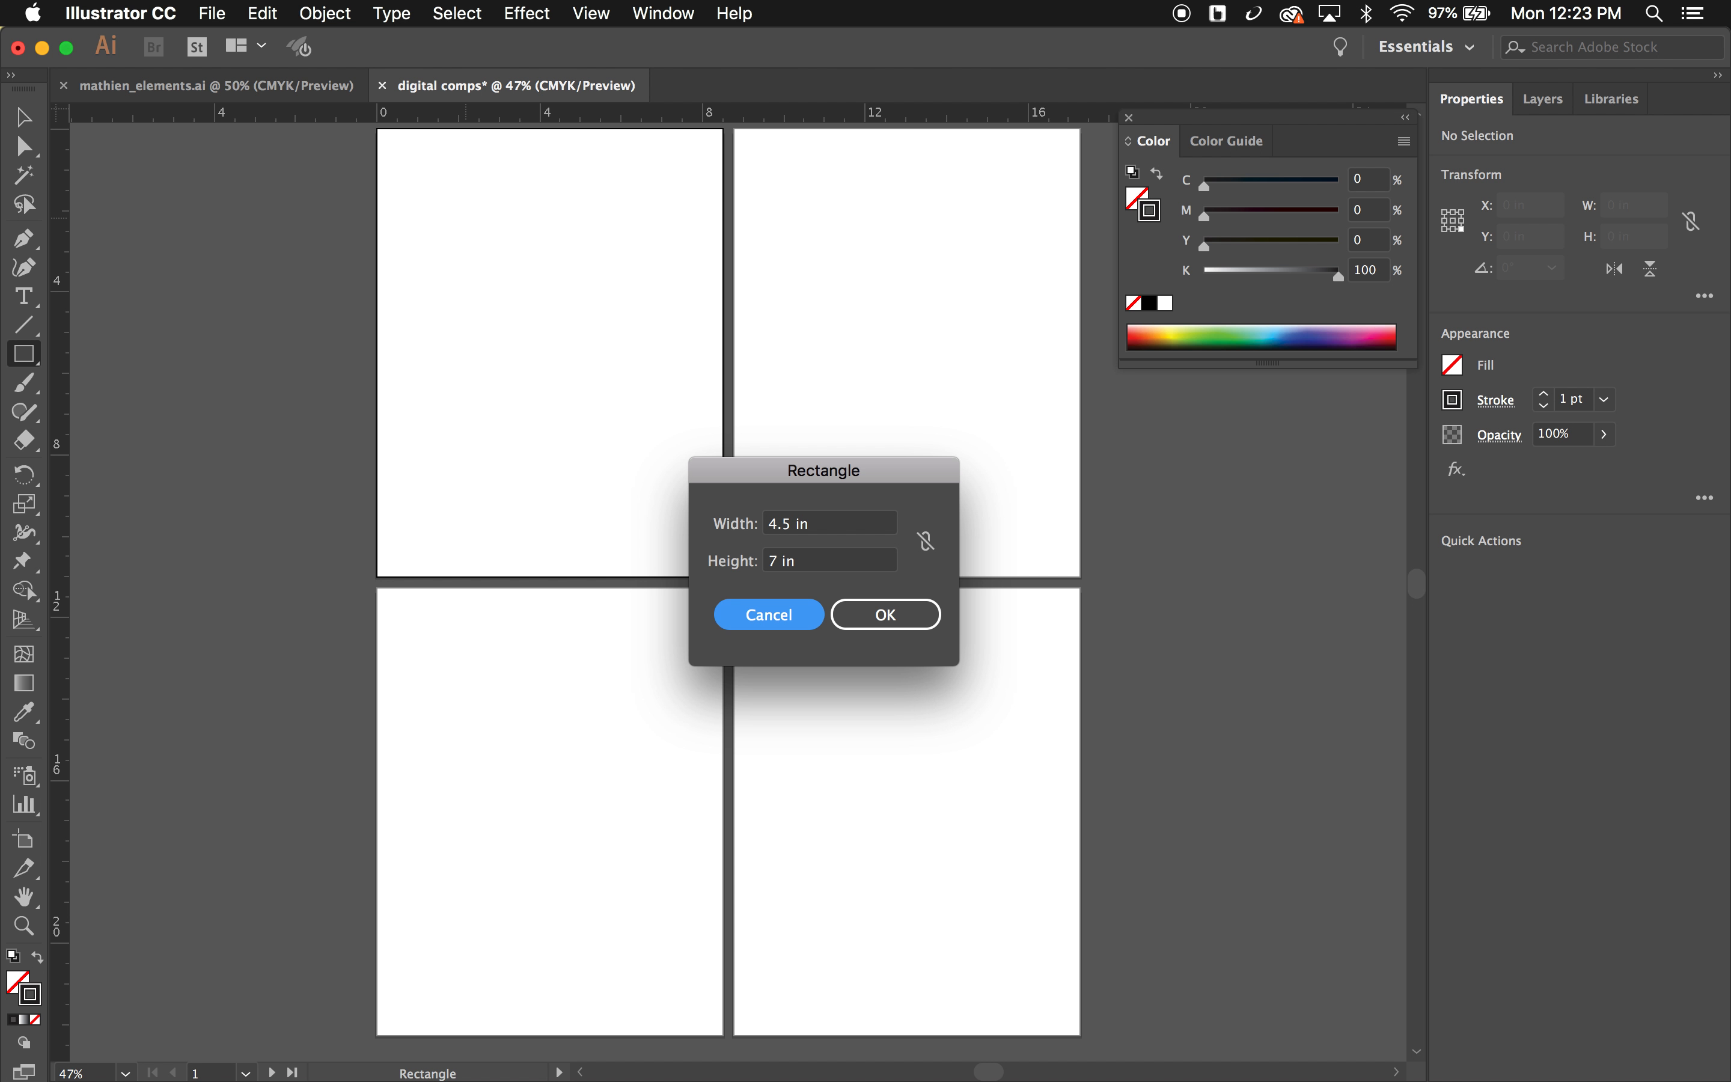
left_click(891, 615)
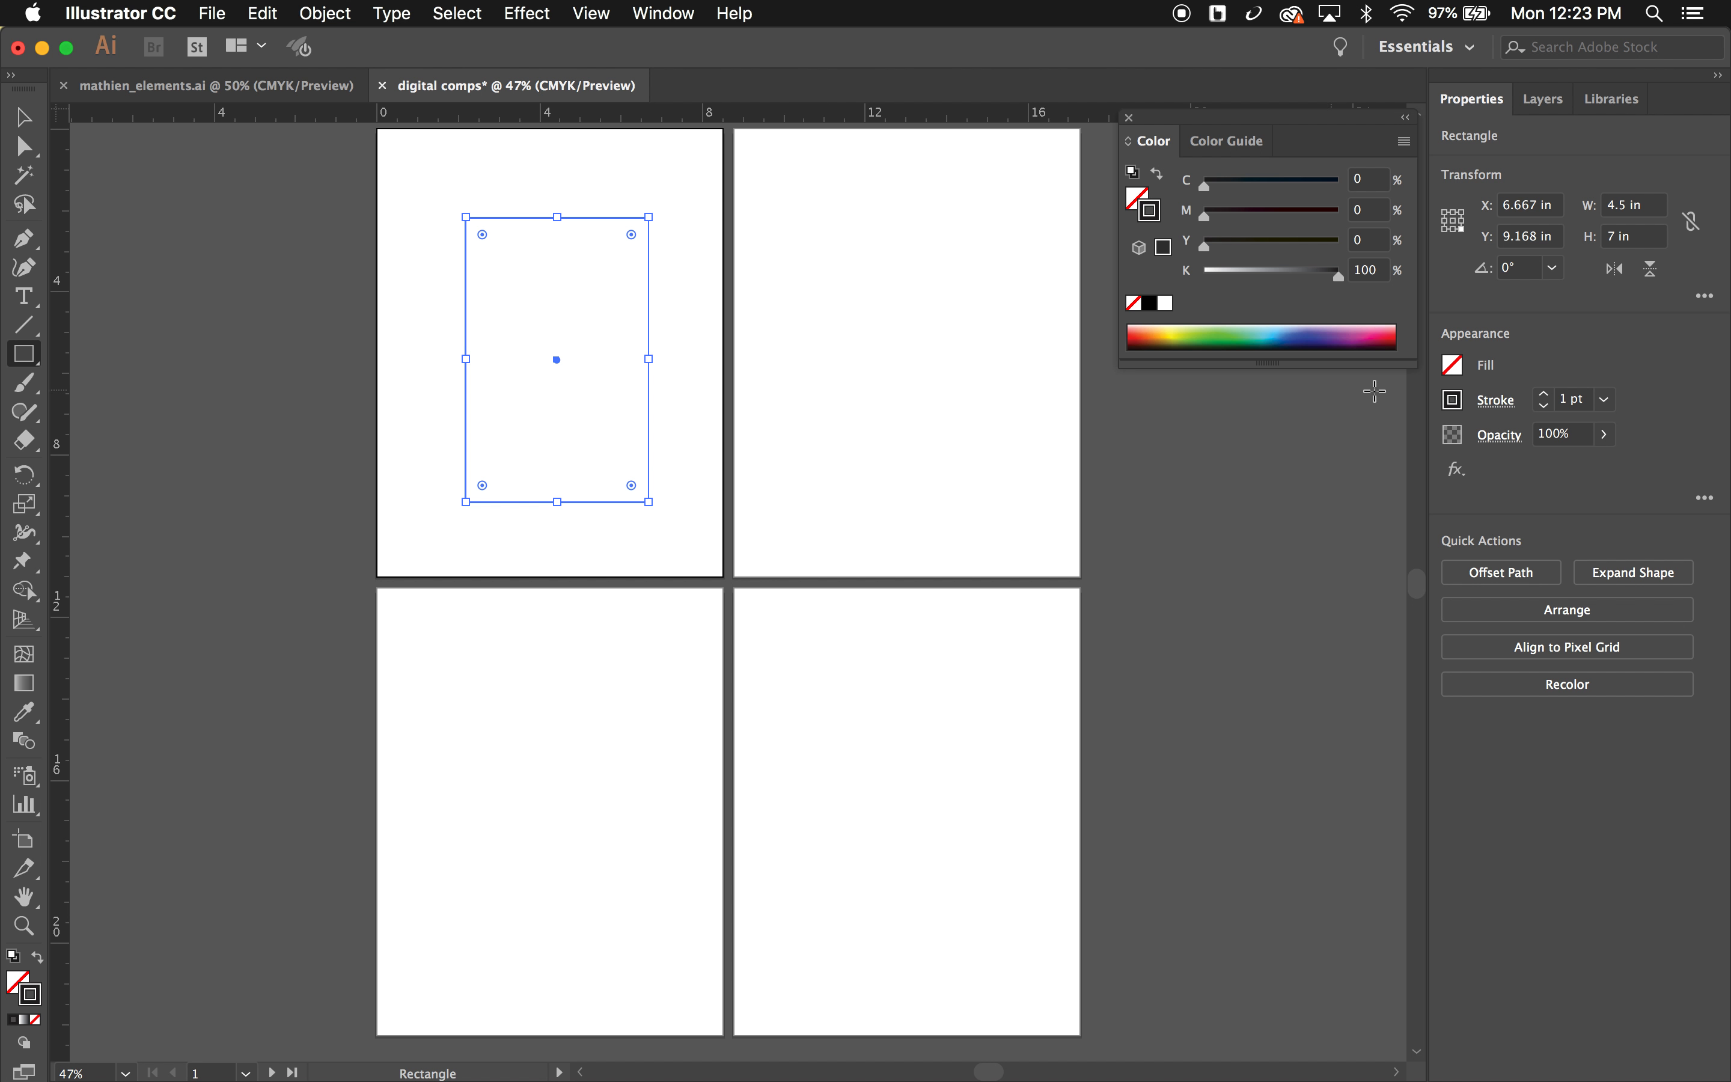
Step: Set the rectangle's stroke weight to 5 pt
left_click(1543, 396)
left_click(1543, 395)
left_click(1543, 395)
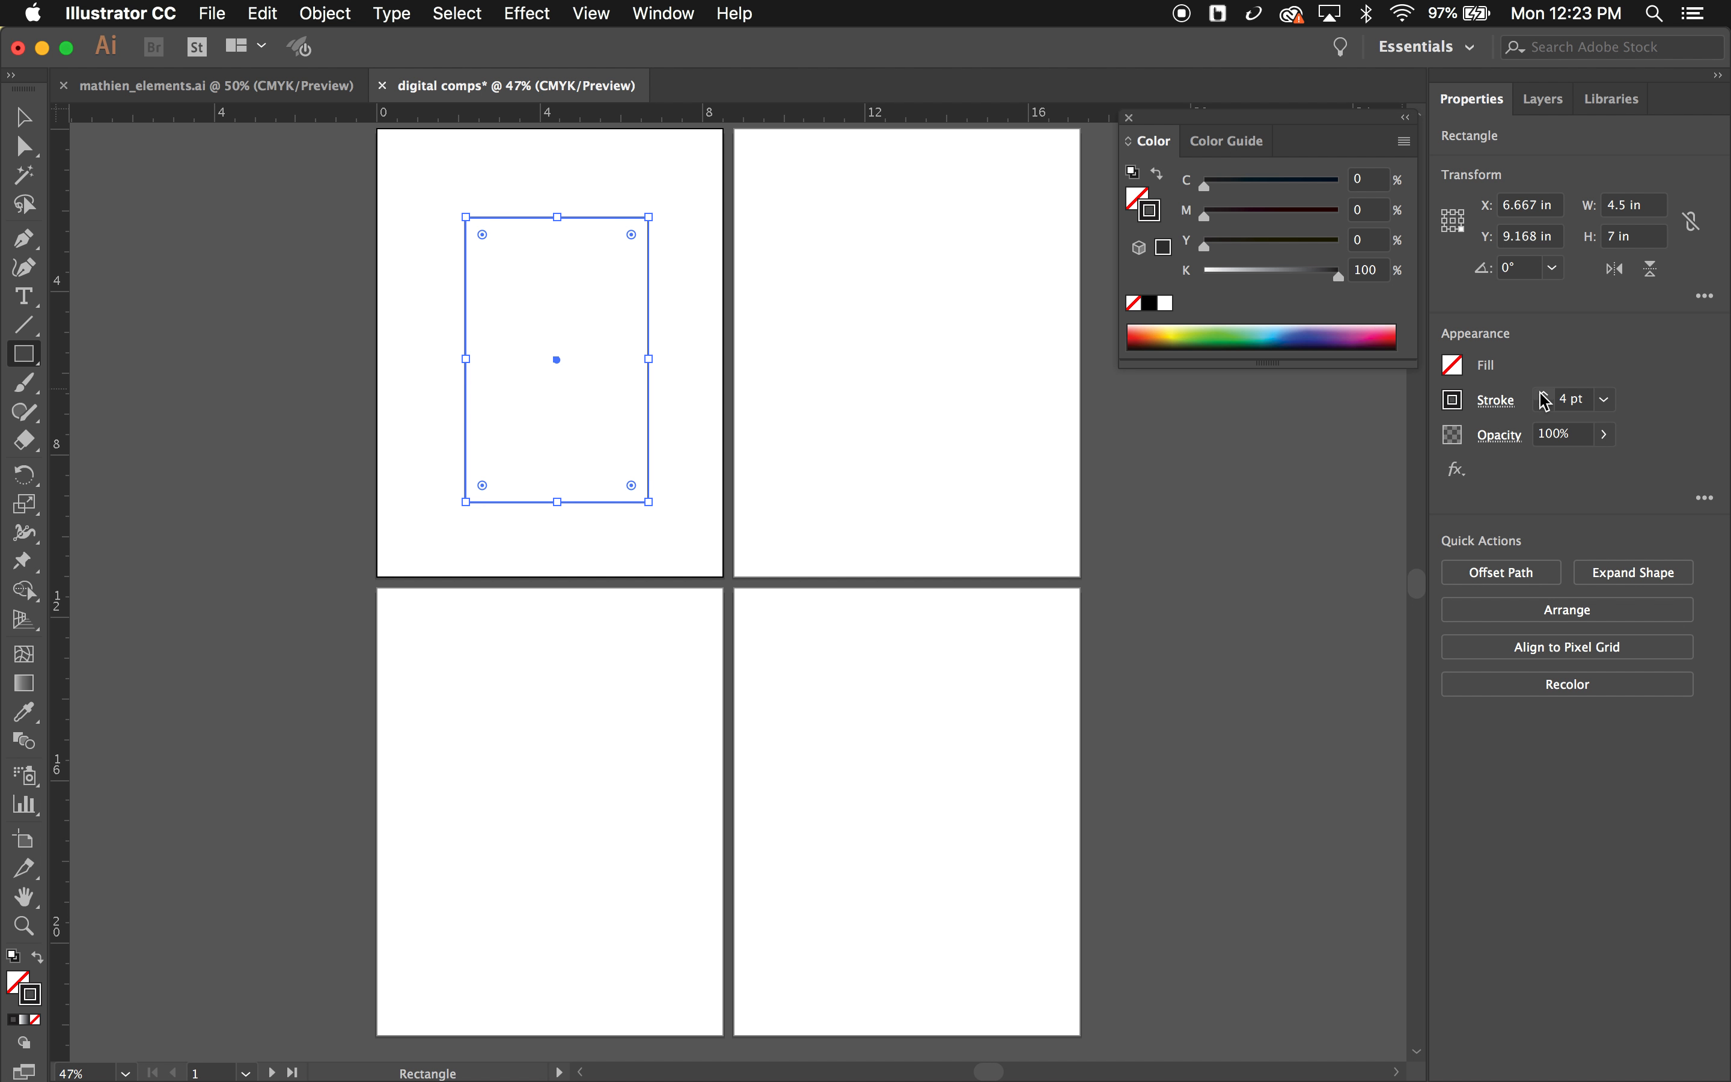
left_click(1544, 396)
left_click(1543, 395)
left_click(1543, 405)
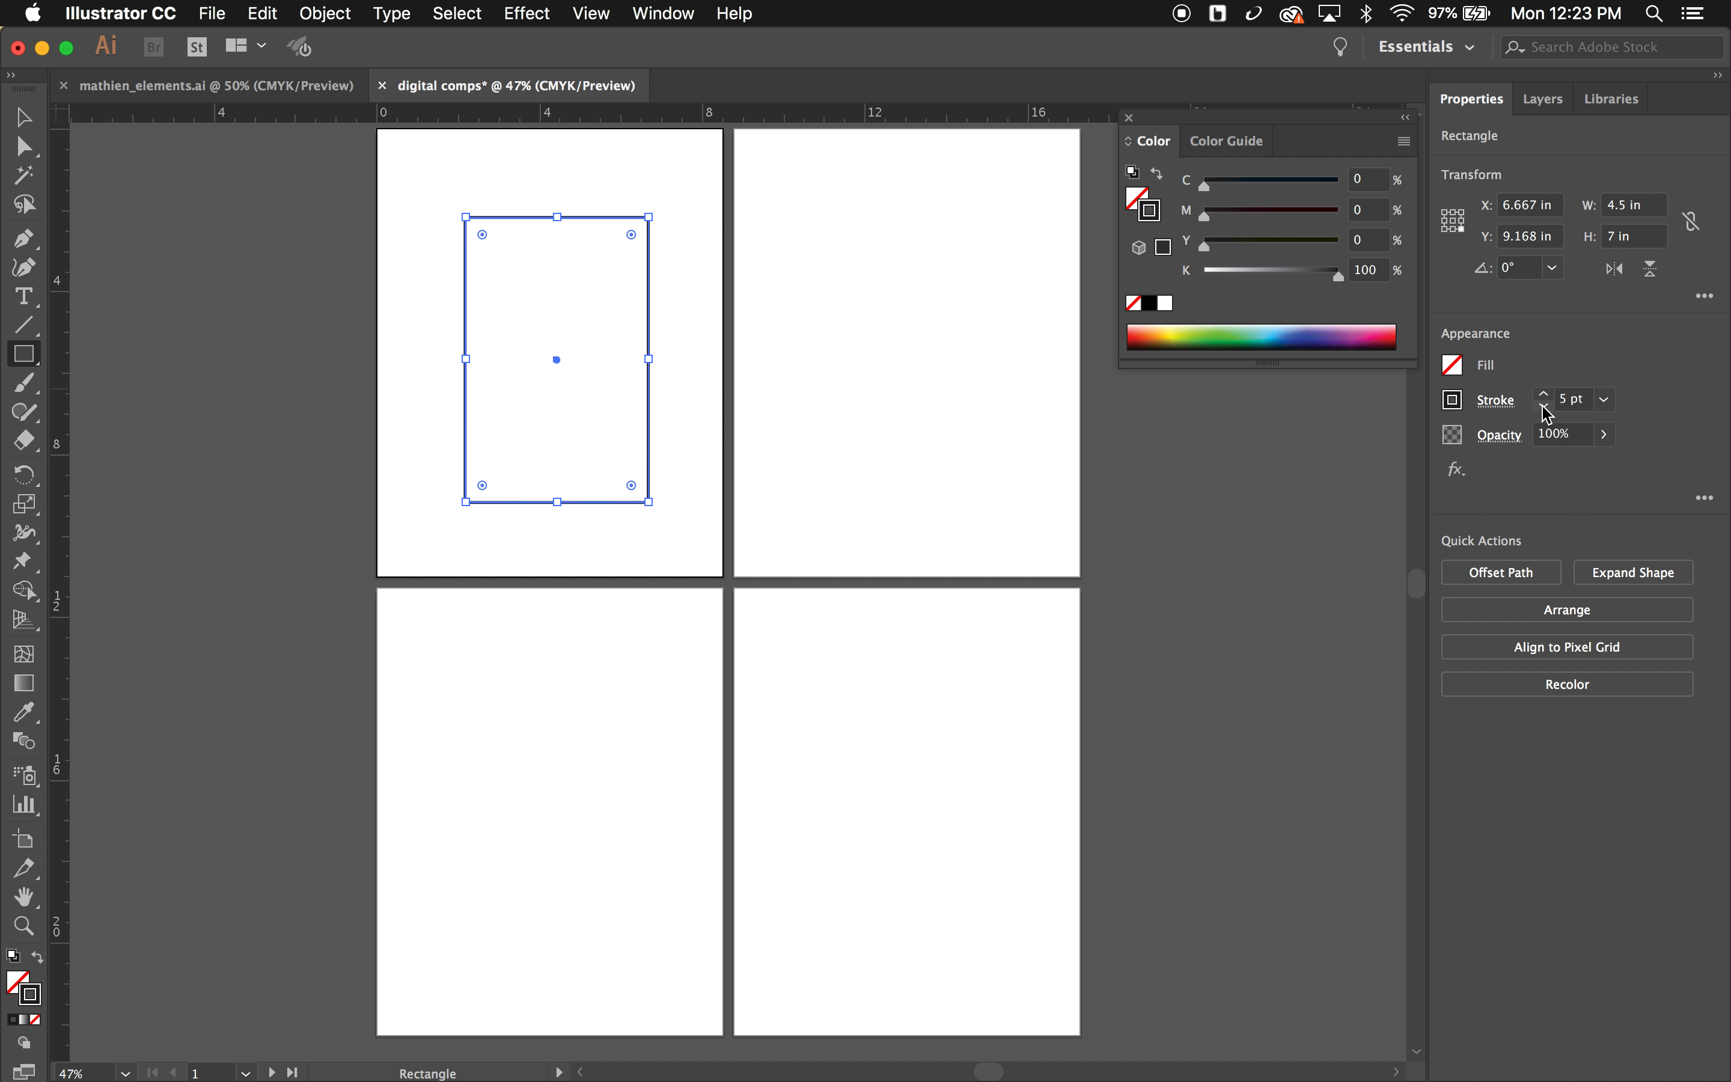
Step: Move the rectangle up near the artboard's upper edge and align it to the pixel grid
left_click(20, 119)
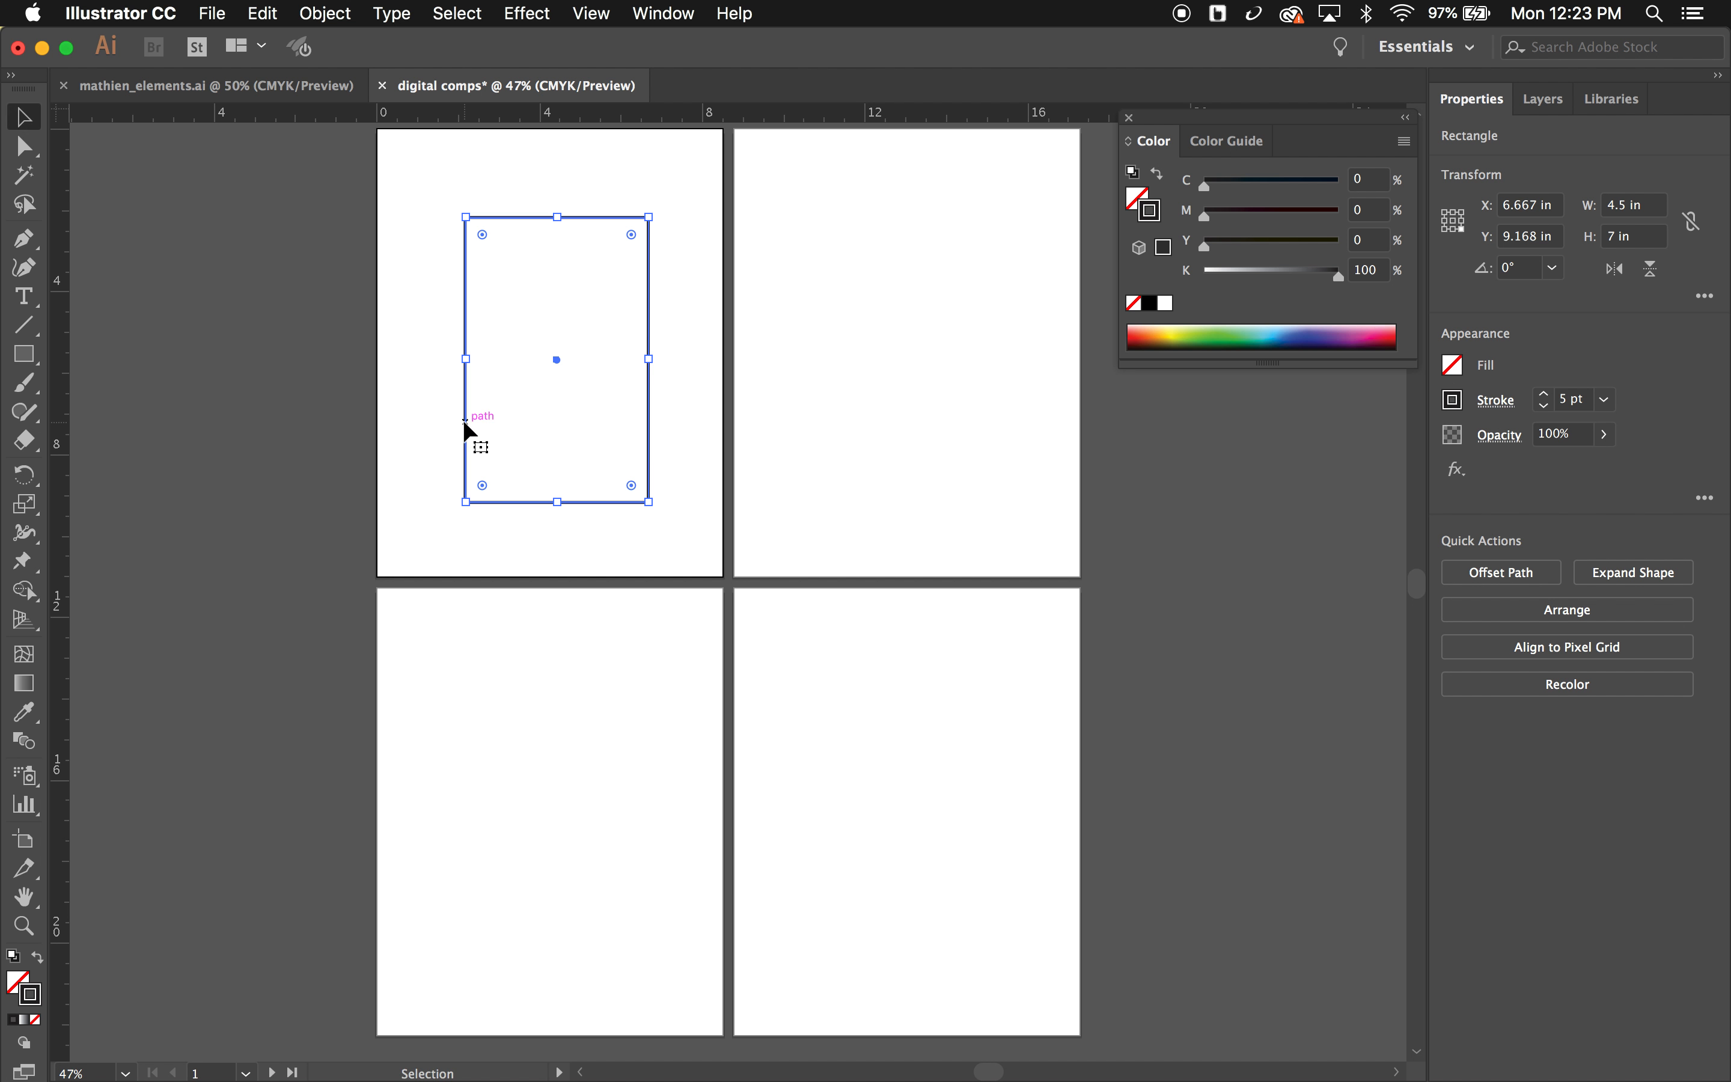
left_click_drag(465, 429, 465, 360)
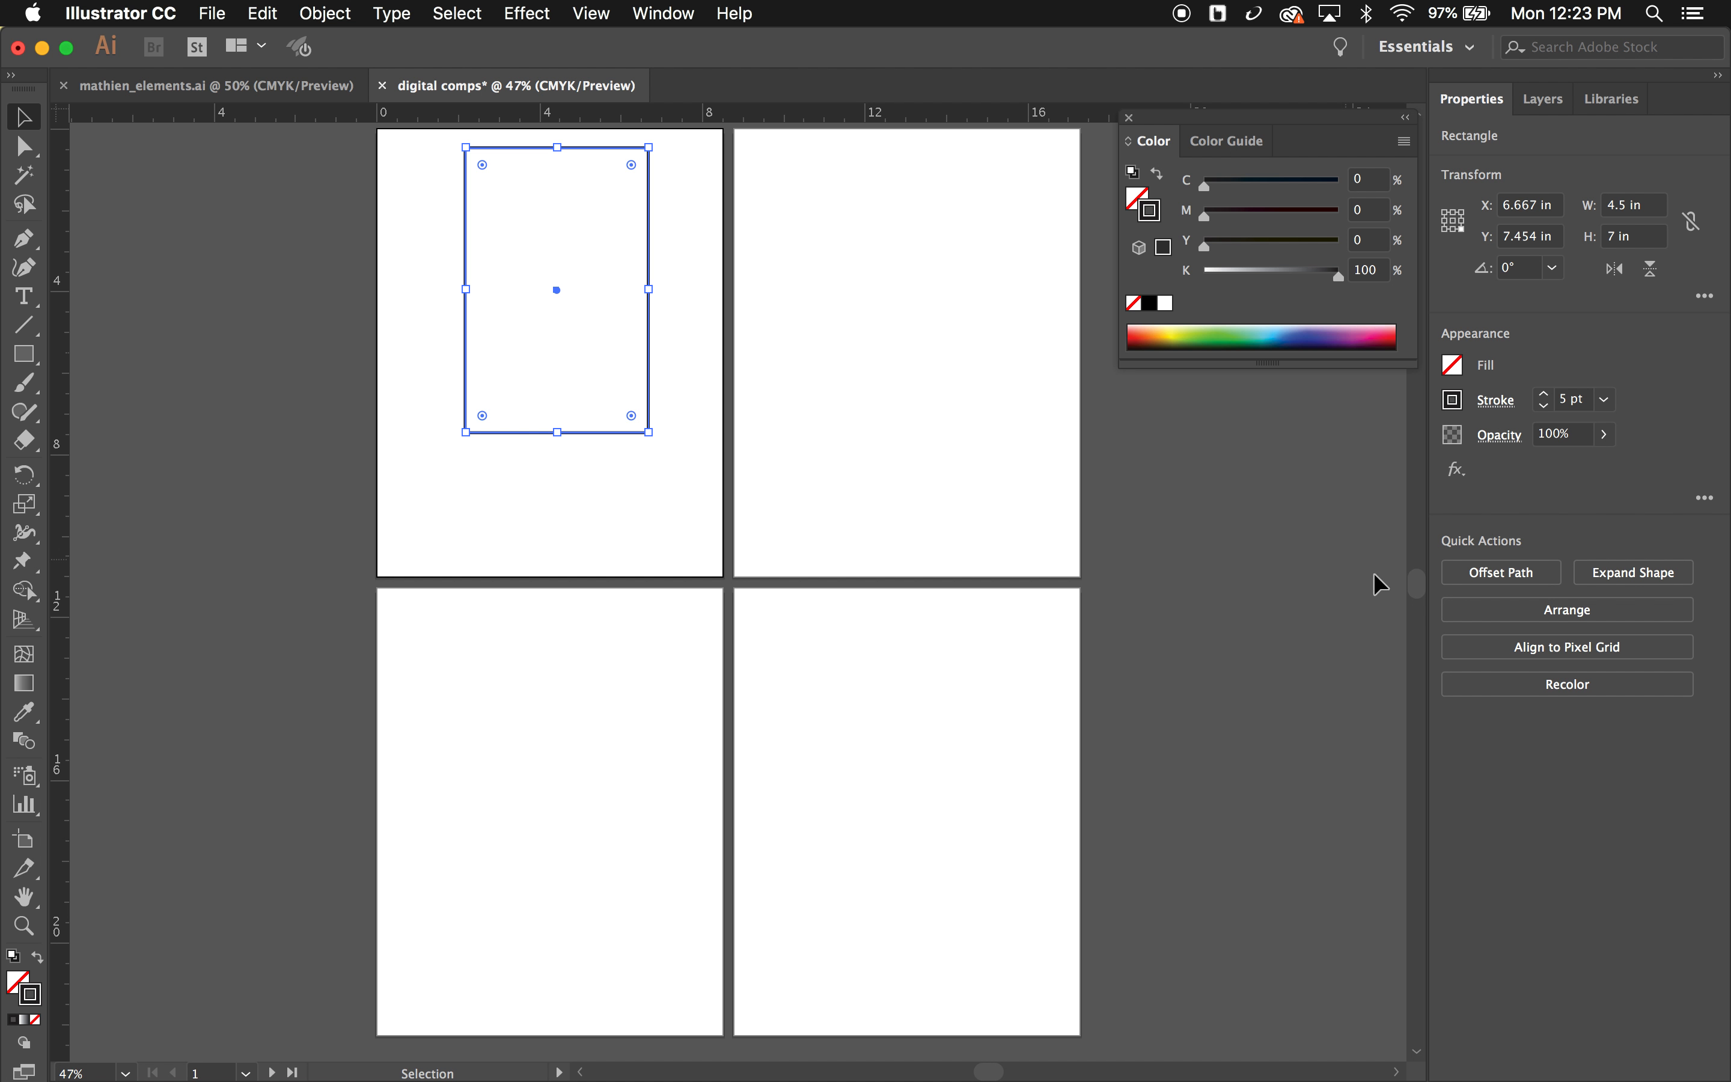
left_click(1508, 659)
left_click(1508, 660)
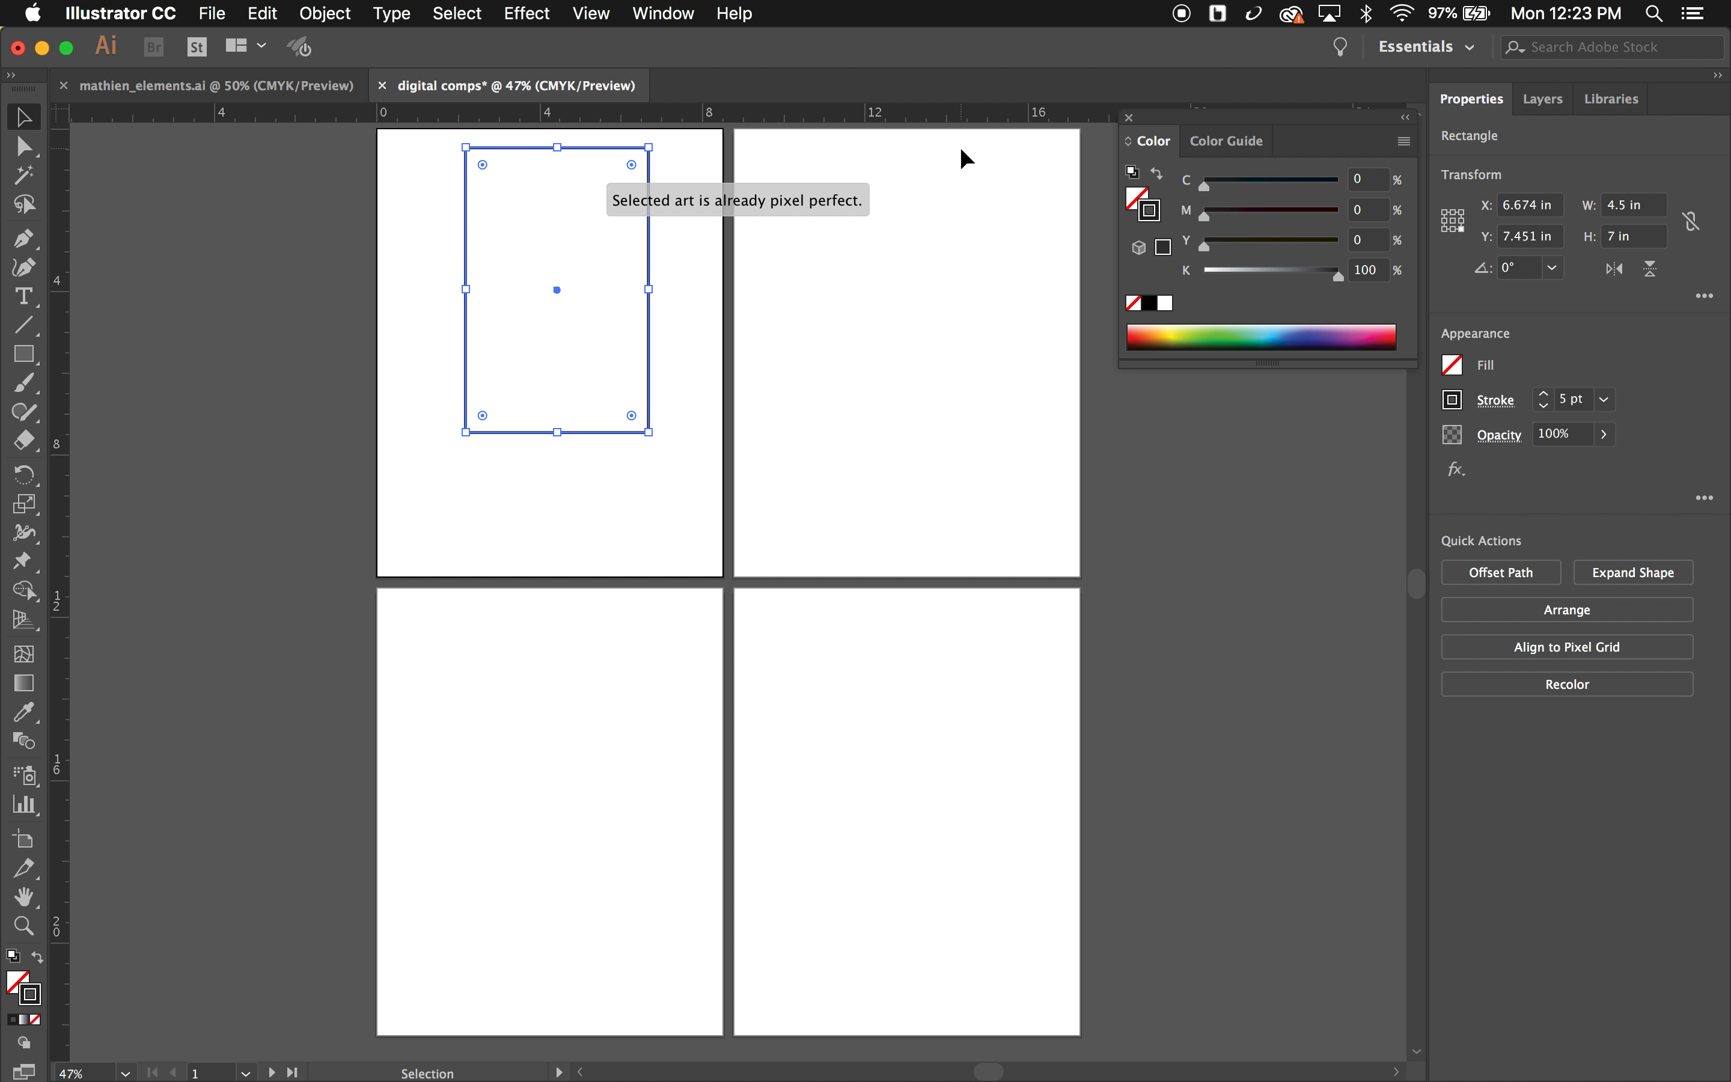
Step: Center the rectangle horizontally and vertically on the first artboard, using the artboard as the alignment reference
left_click(663, 14)
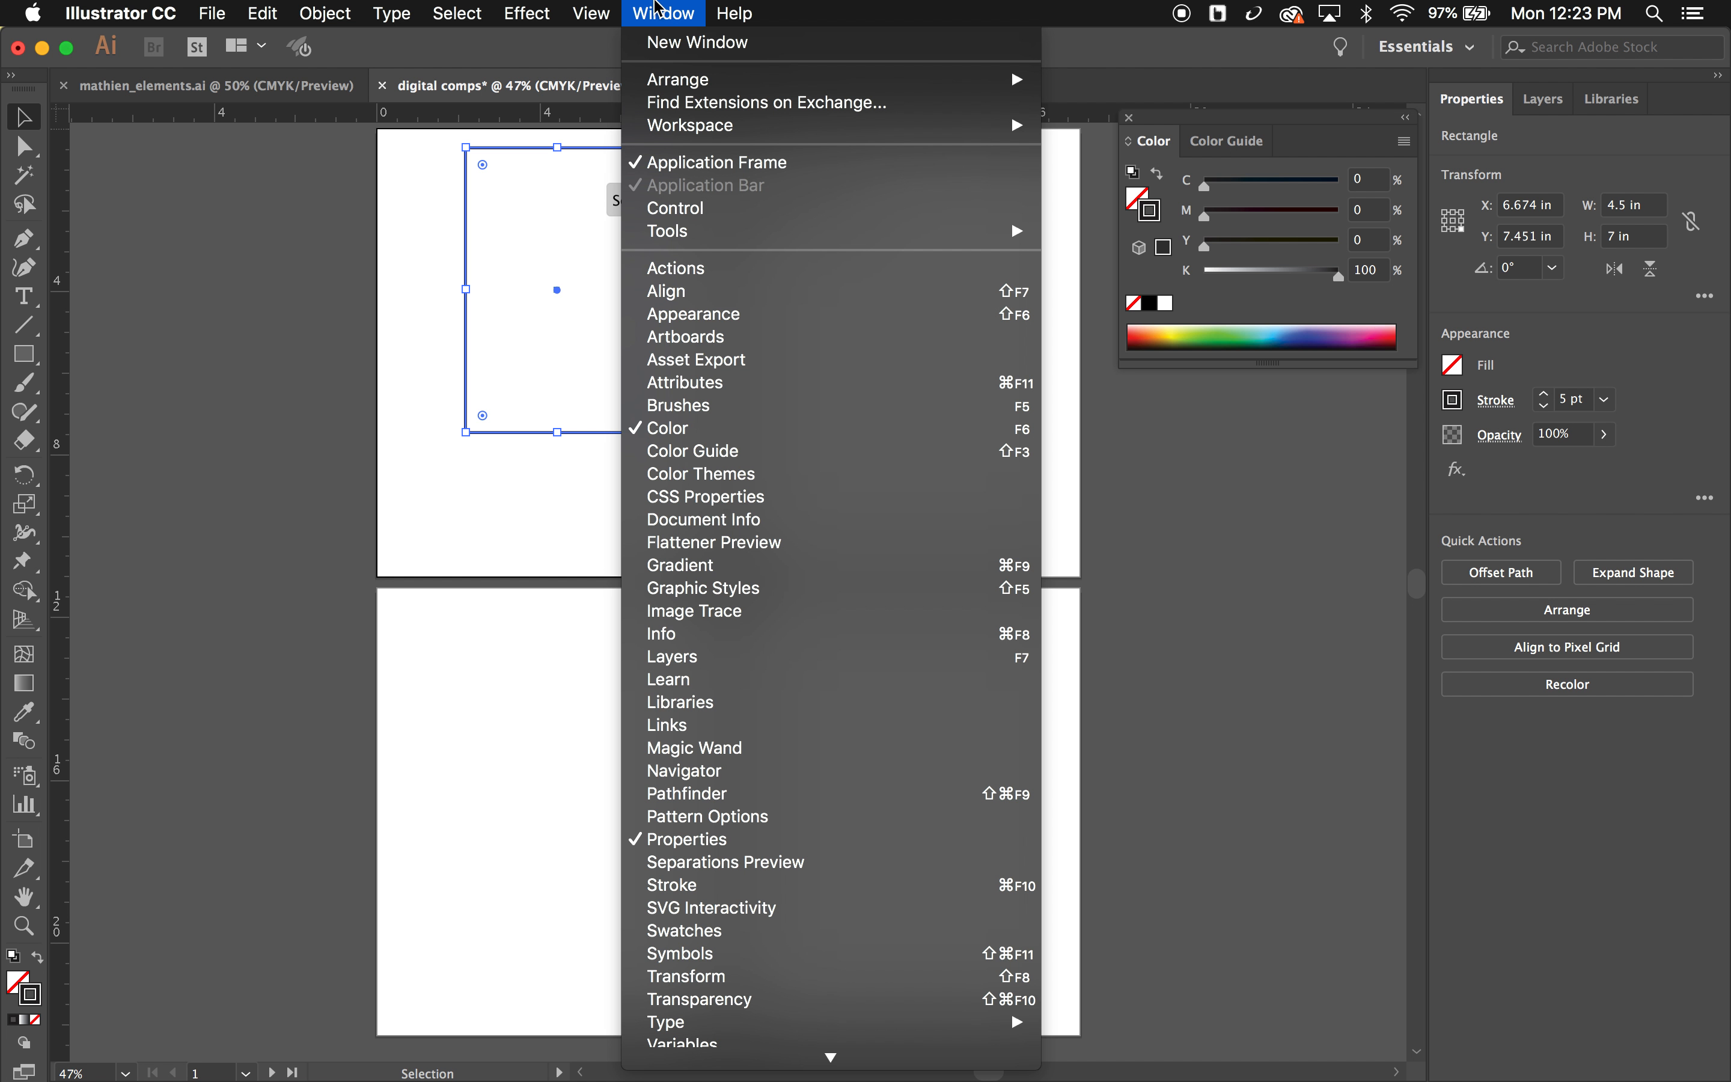
left_click(692, 292)
left_click(188, 904)
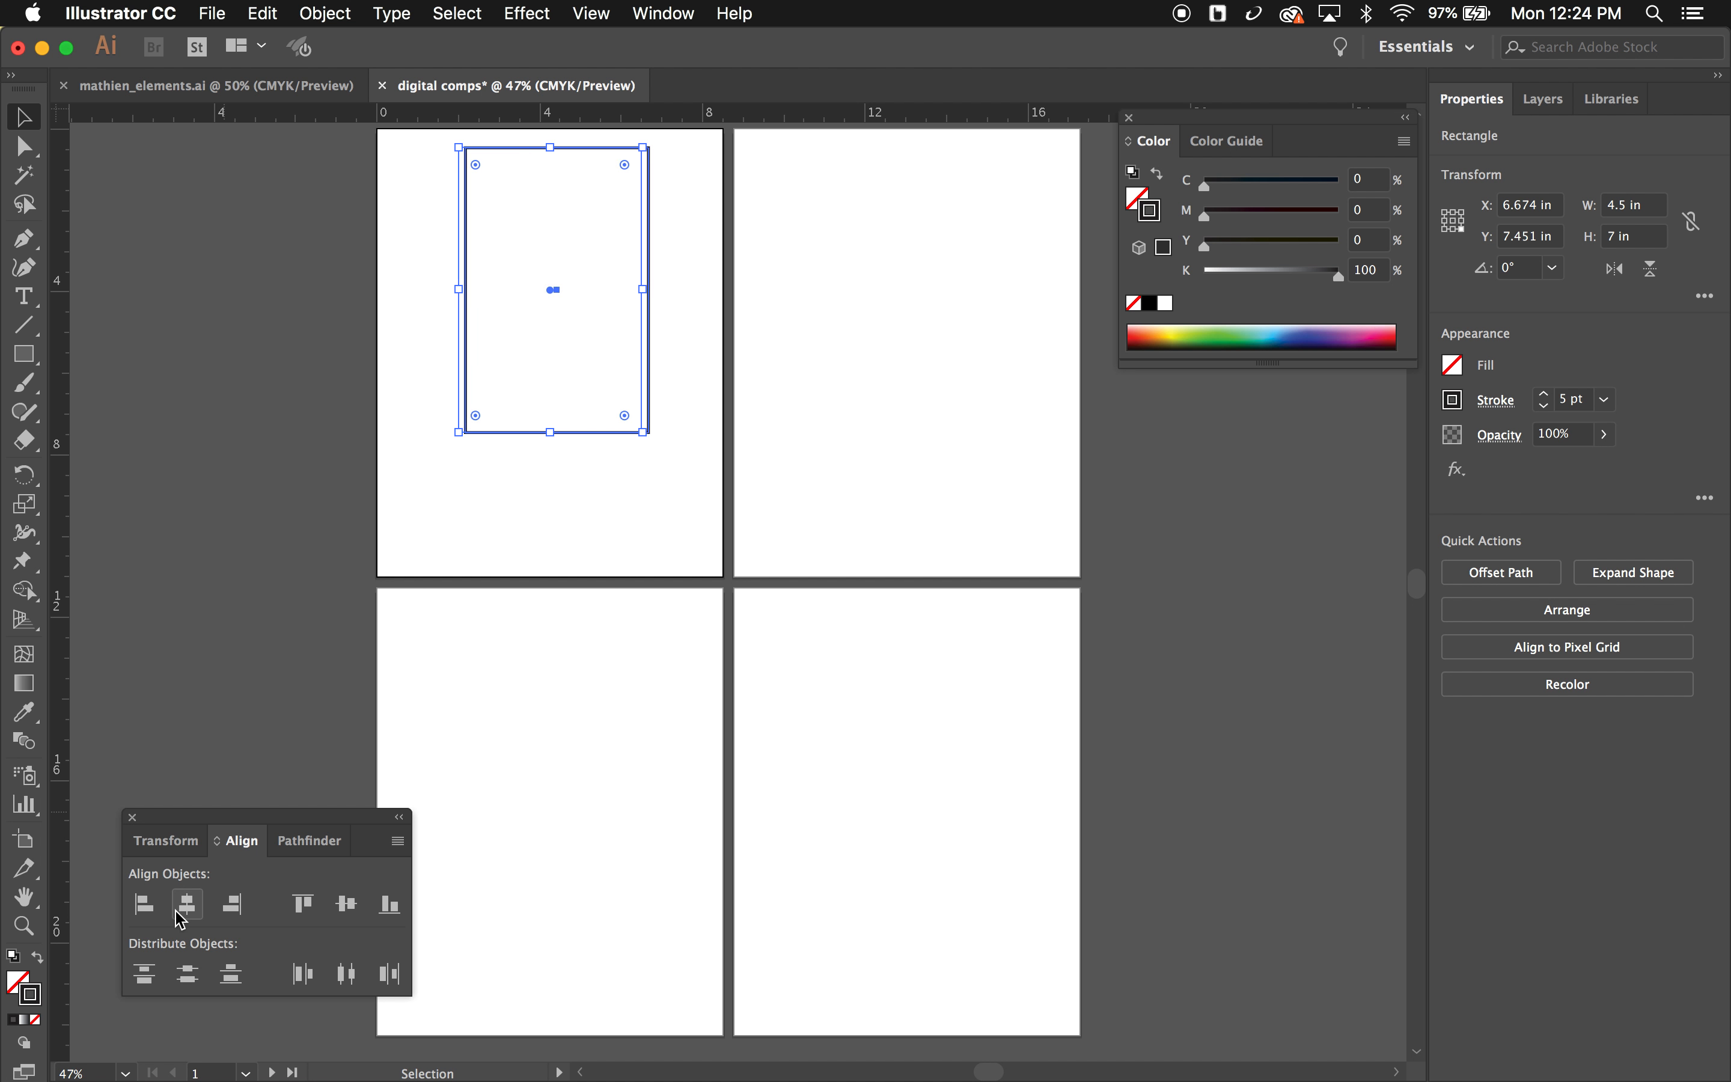
left_click(340, 919)
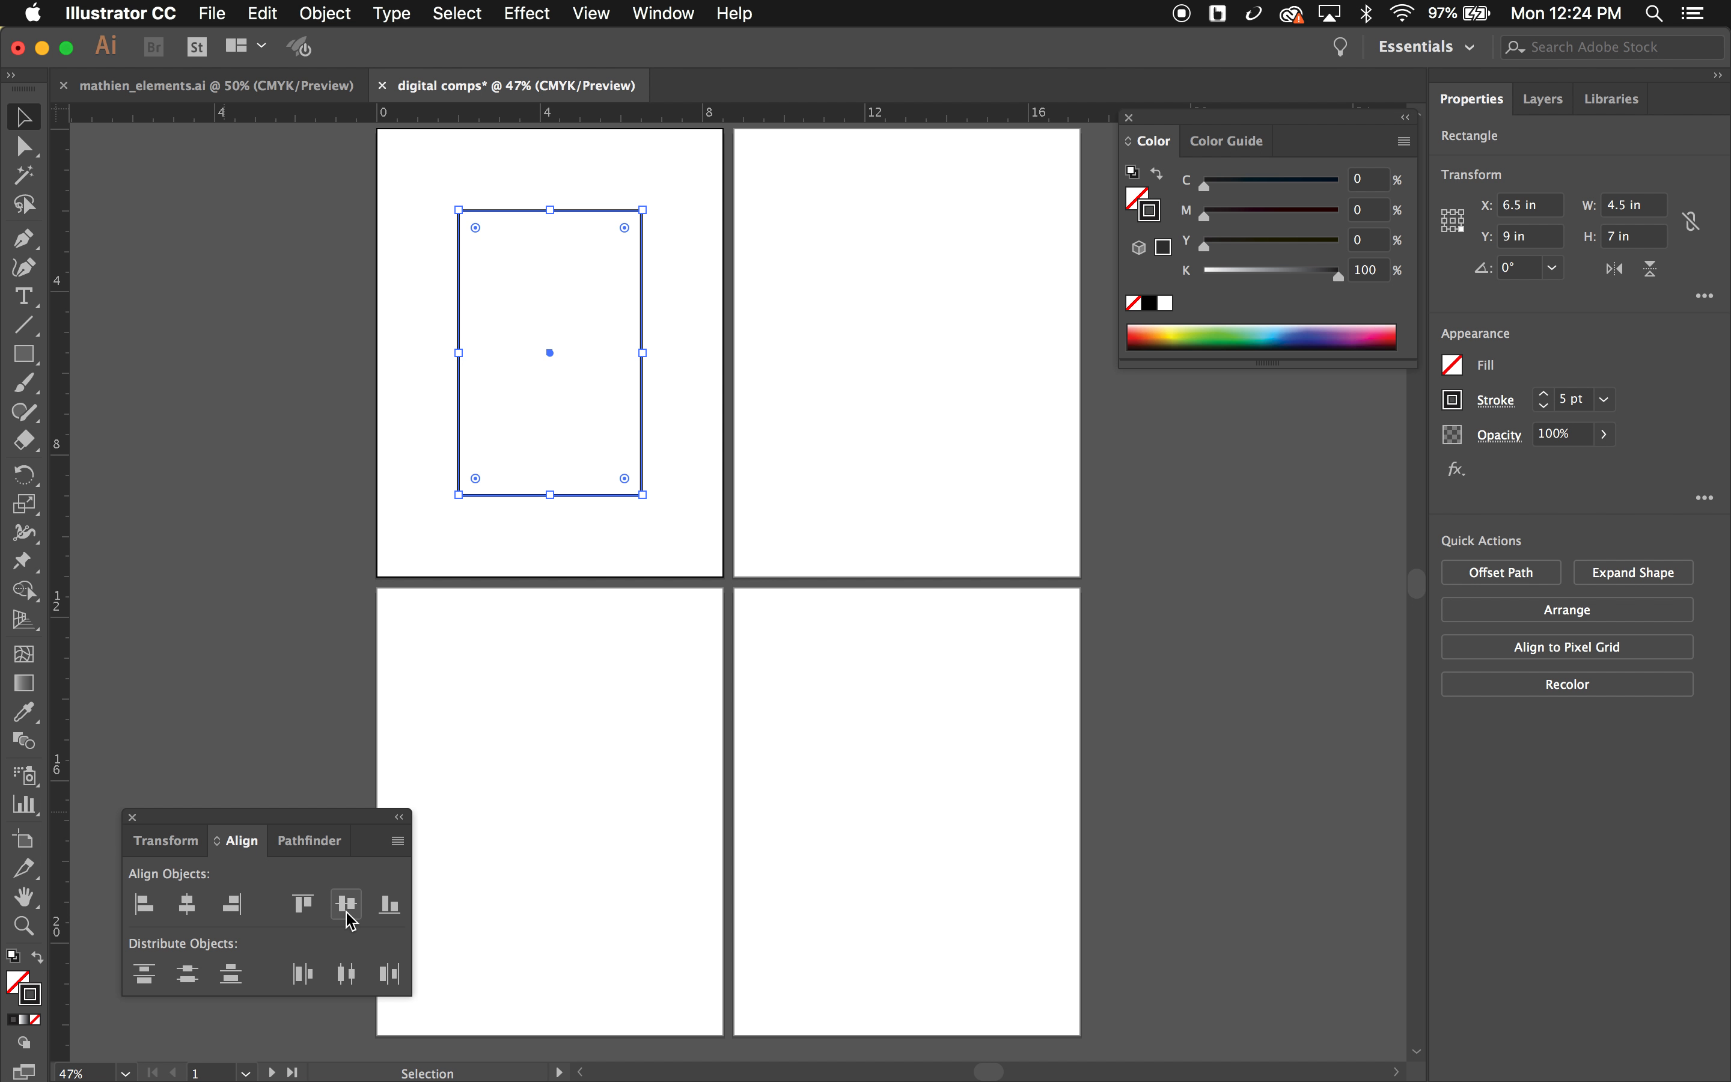
left_click(218, 843)
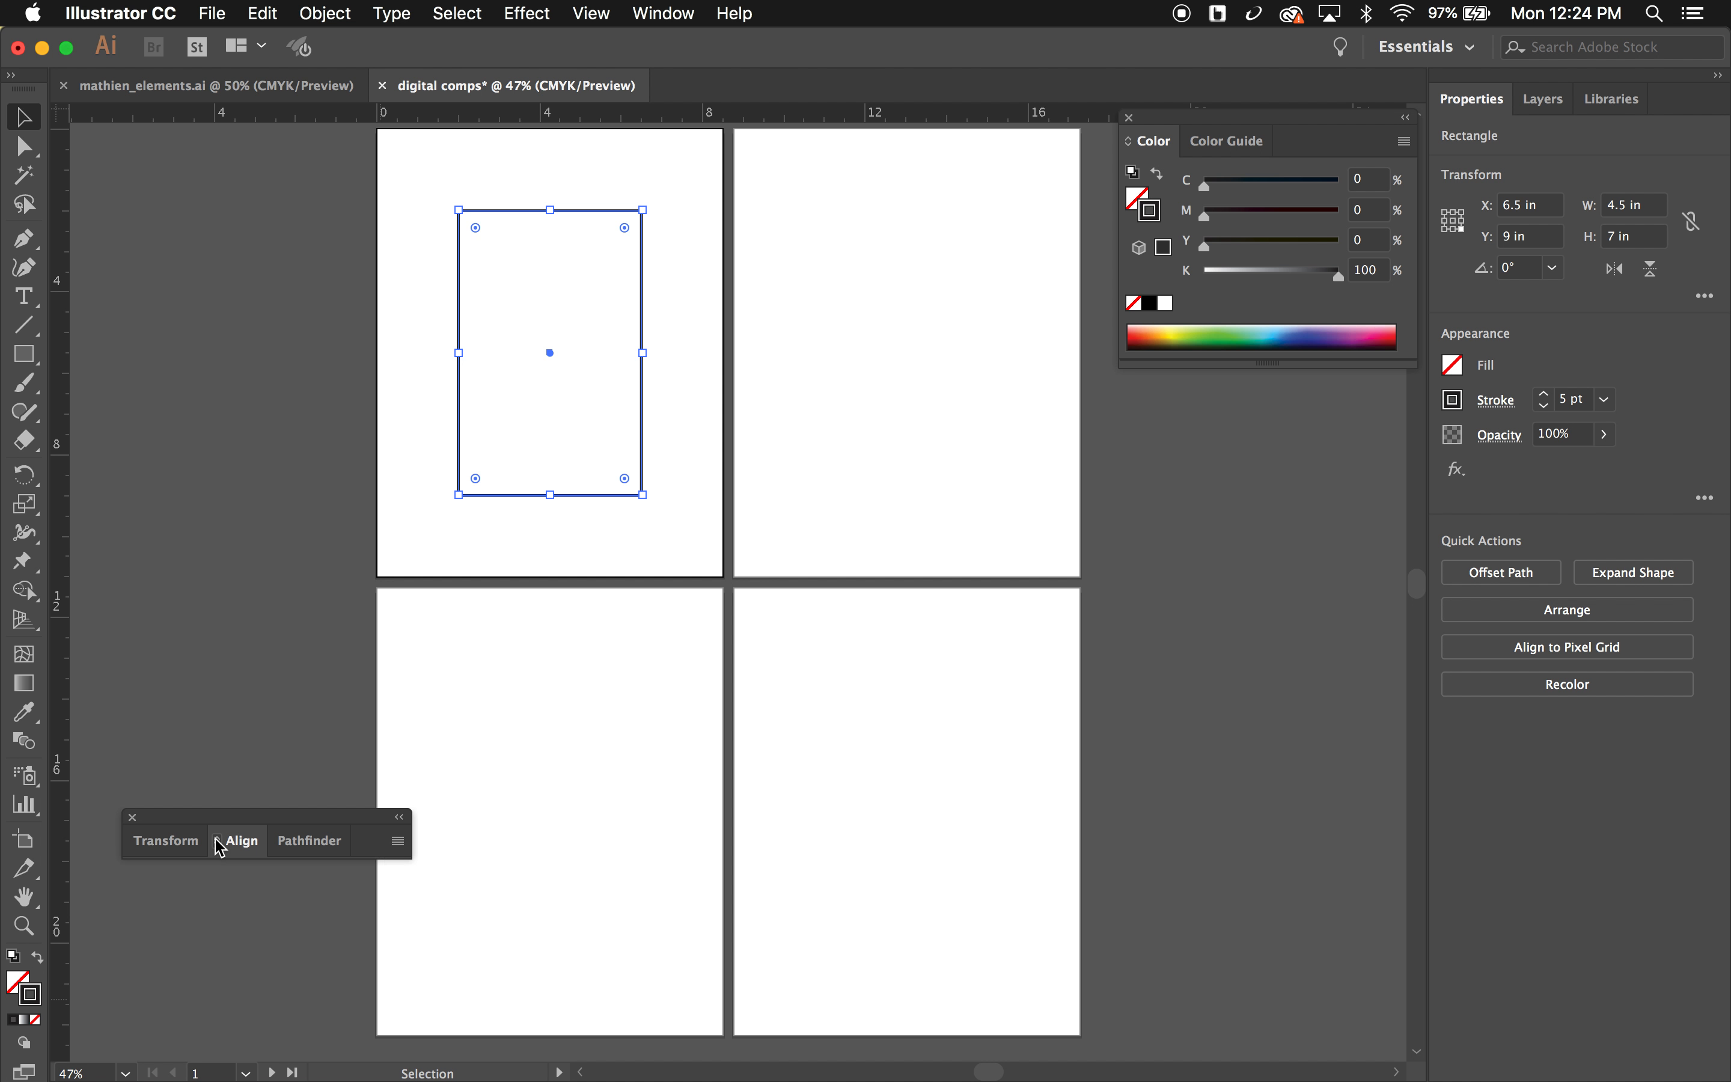
left_click(219, 844)
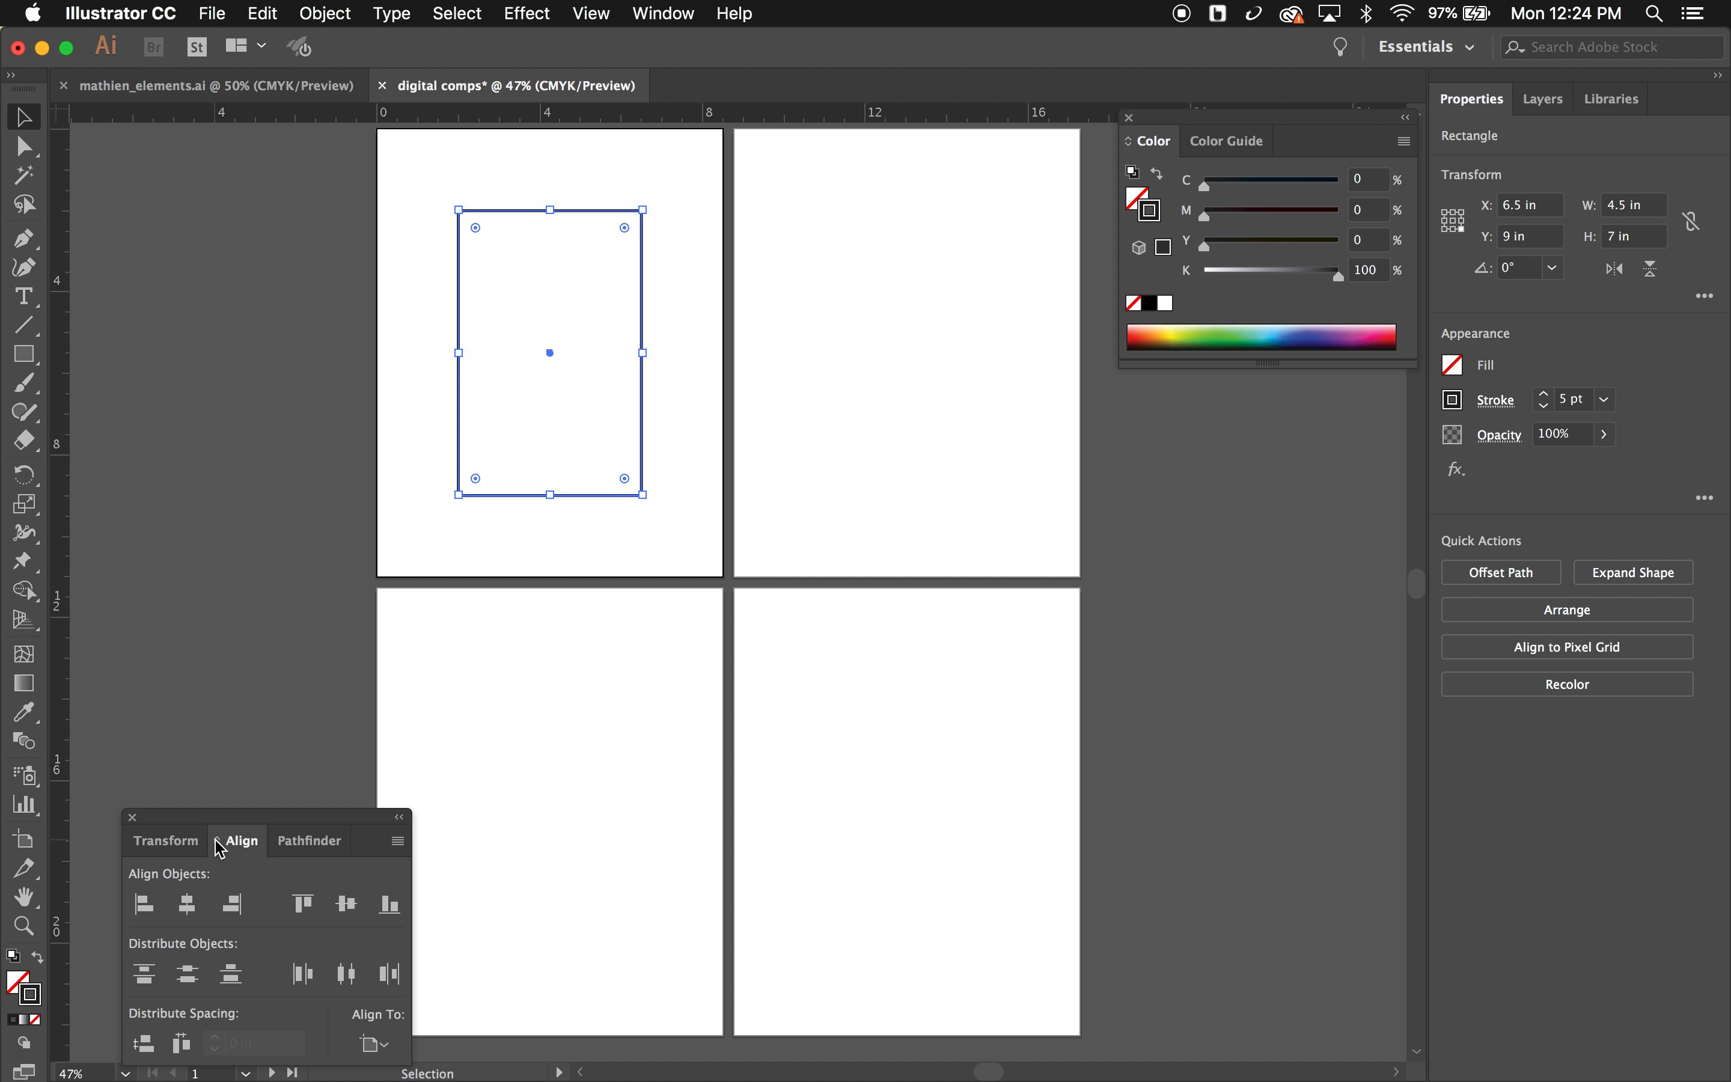
left_click(375, 1044)
left_click(238, 725)
Step: Copy the rectangle onto the second artboard and center the copy horizontally on it
left_click_drag(548, 352, 910, 391)
left_click(811, 455)
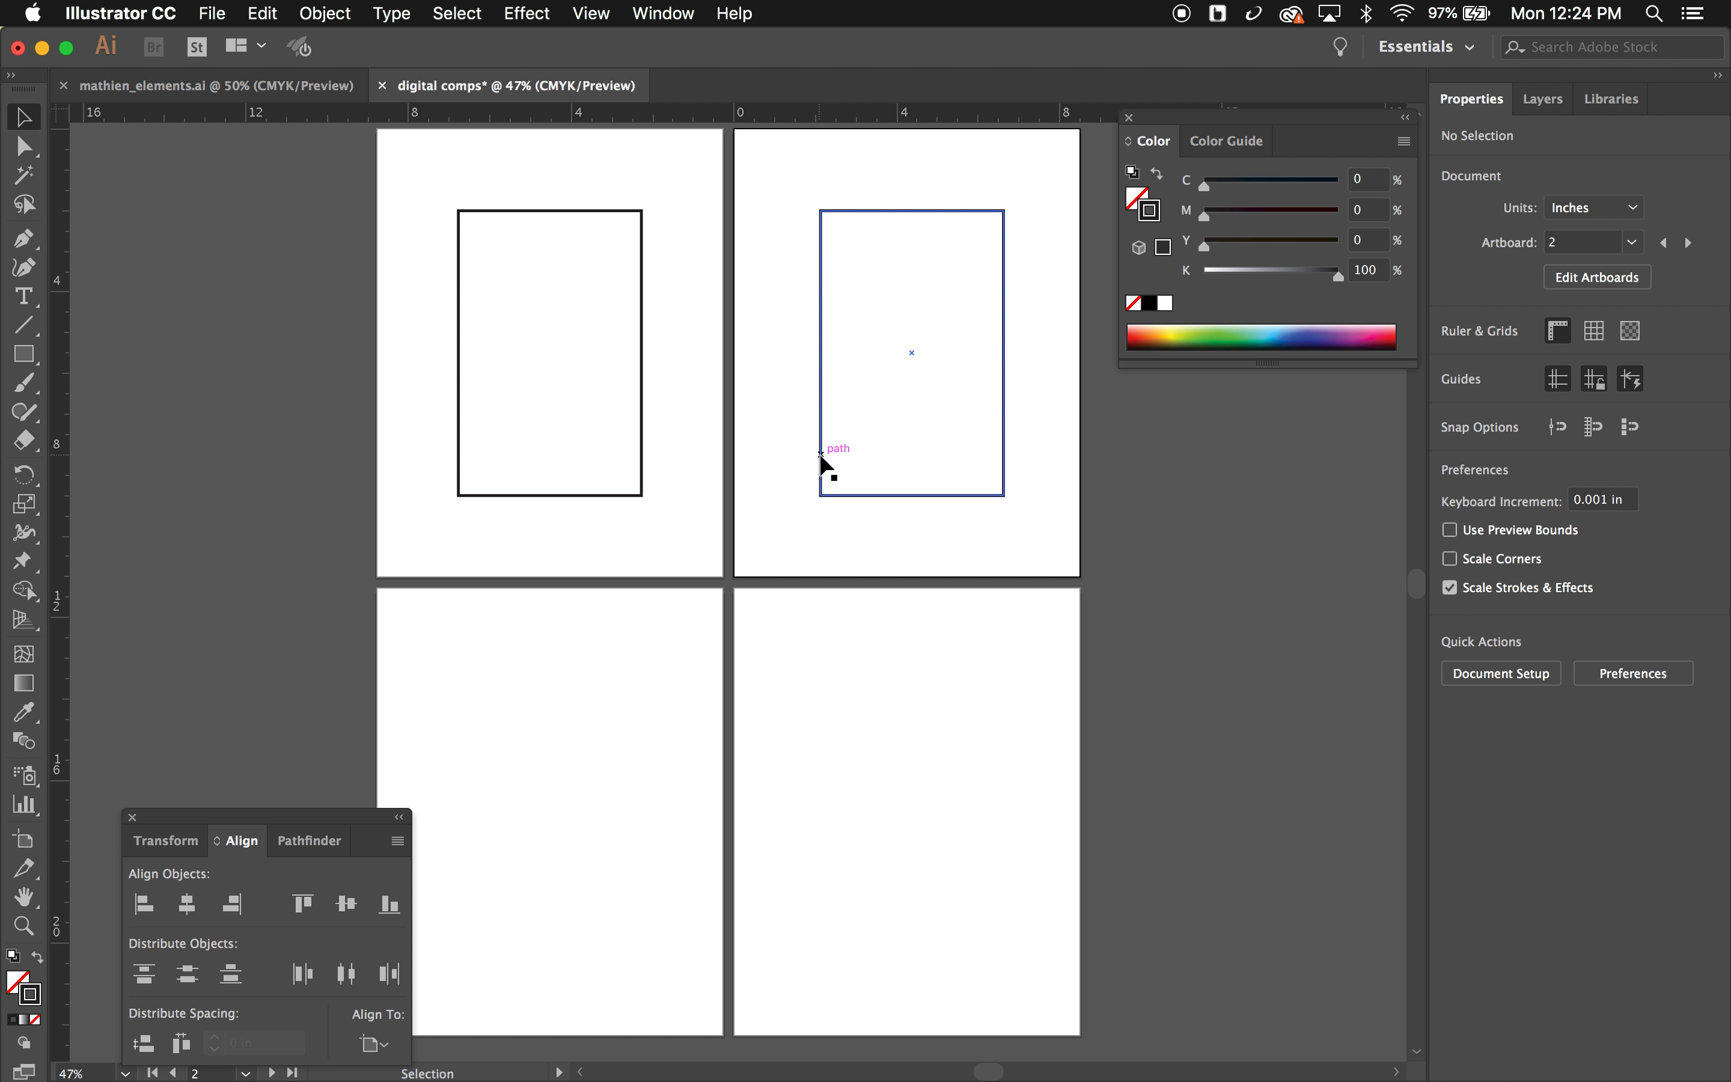
left_click(821, 468)
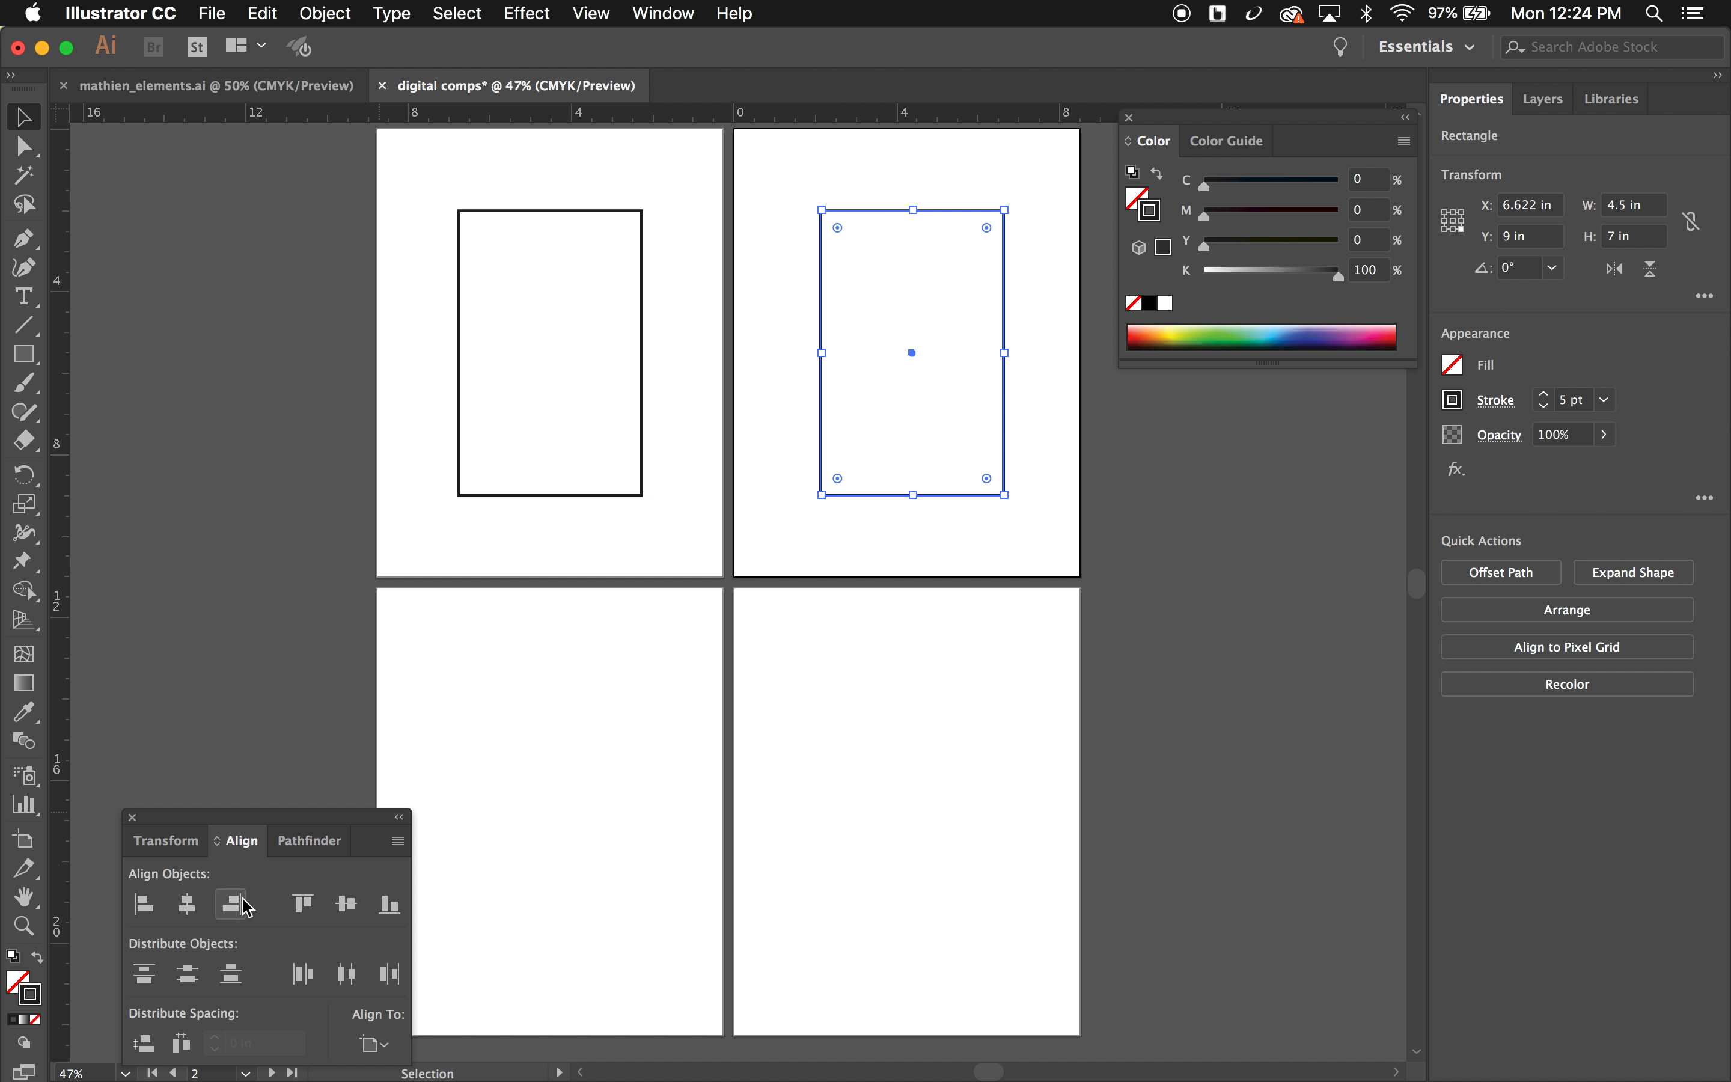
left_click(190, 906)
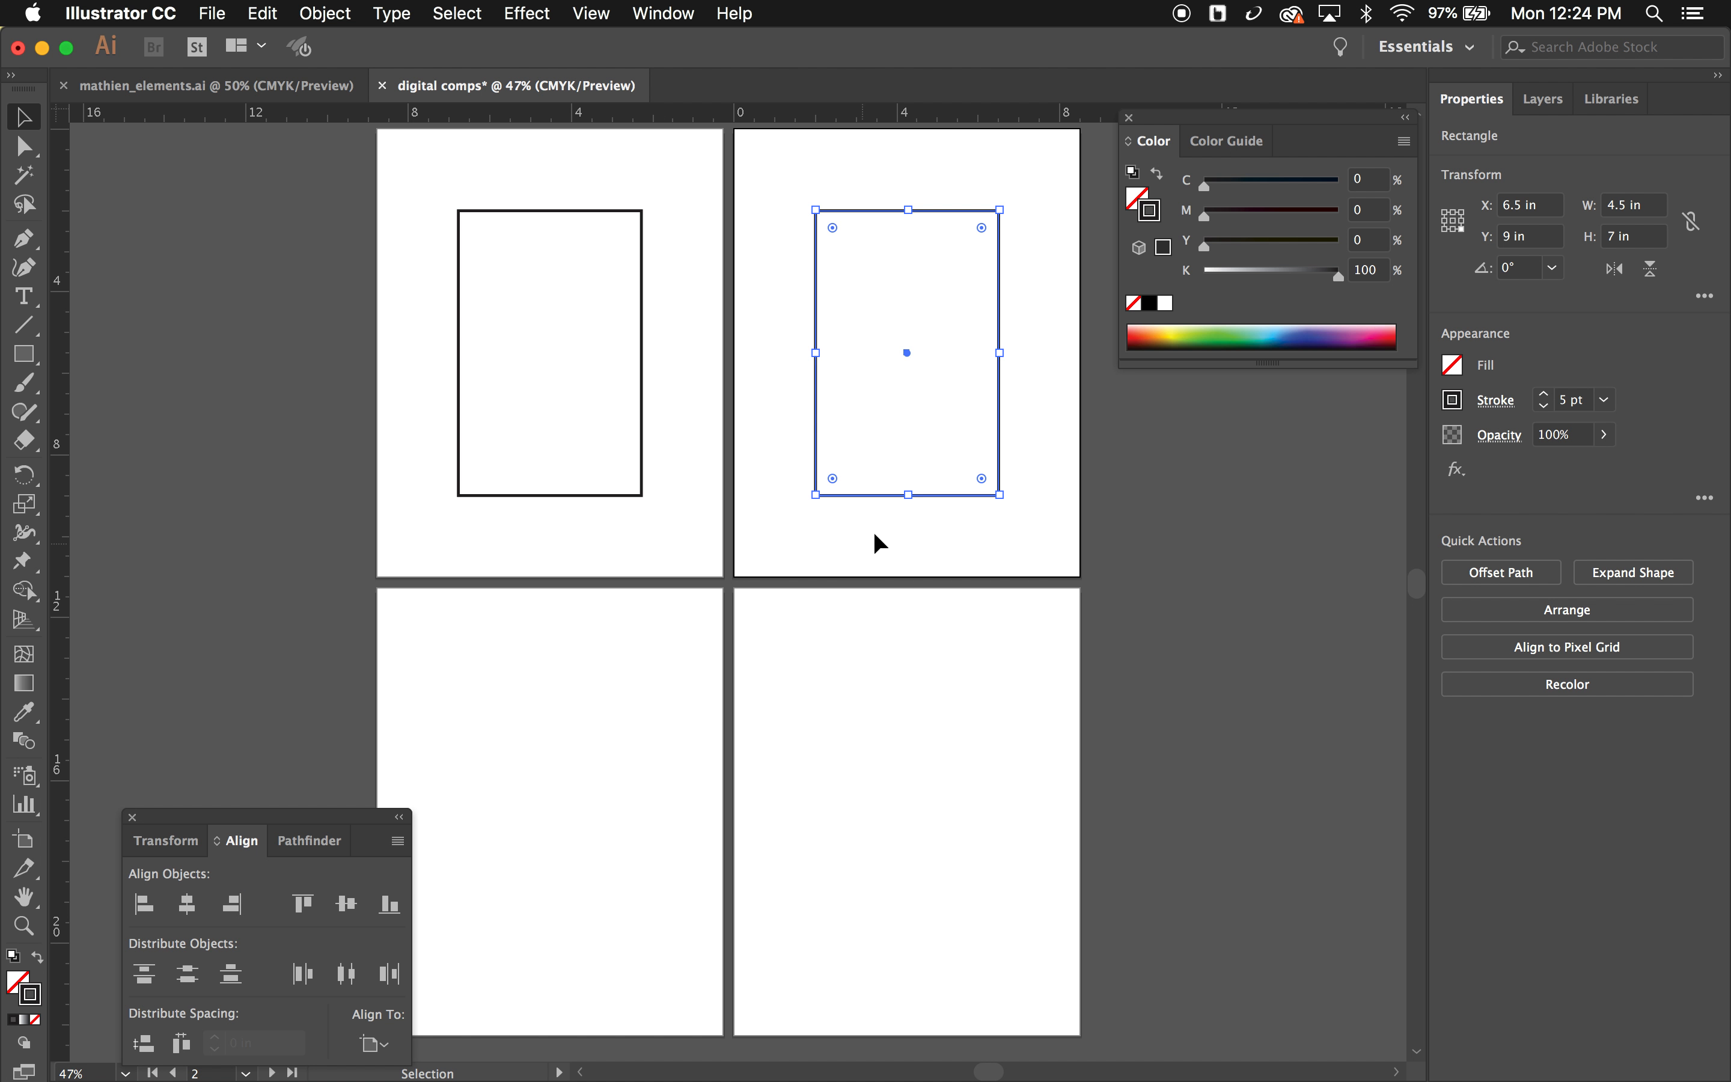
Step: Duplicate both rectangles straight down onto the two lower artboards, matching the position of the upper pair
left_click_drag(873, 532, 584, 361)
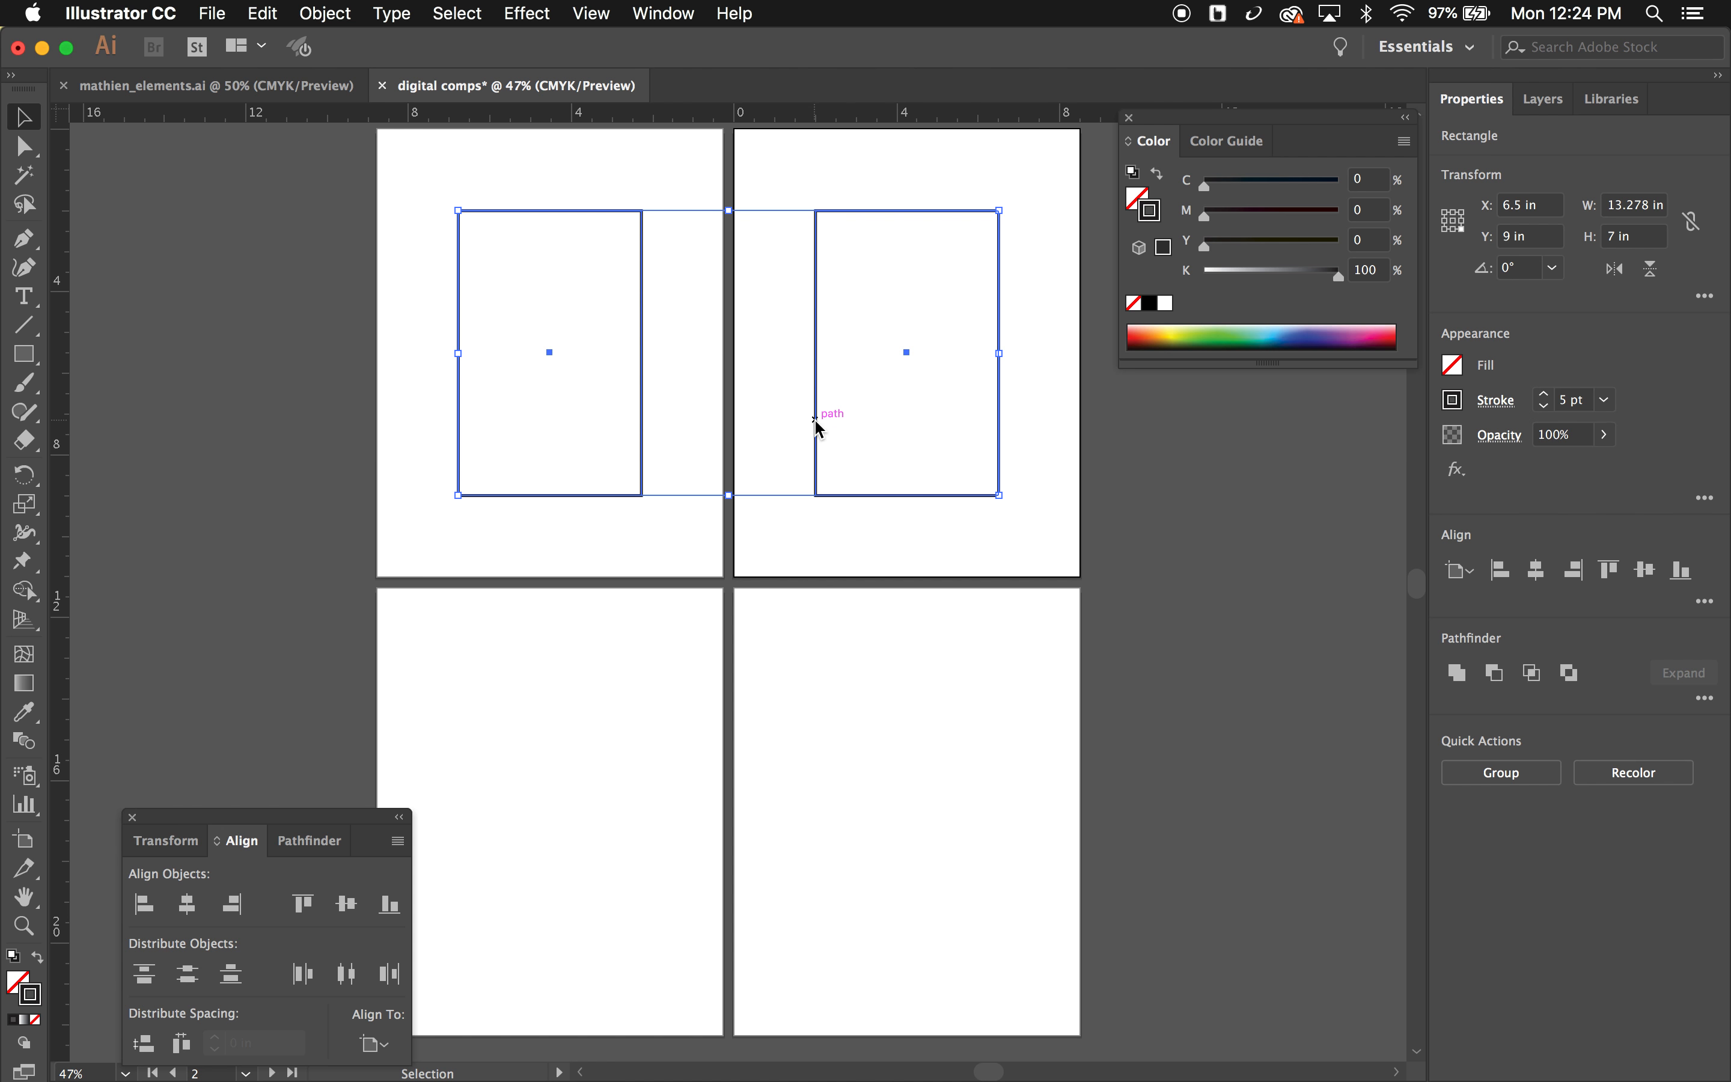
left_click_drag(819, 427, 823, 878)
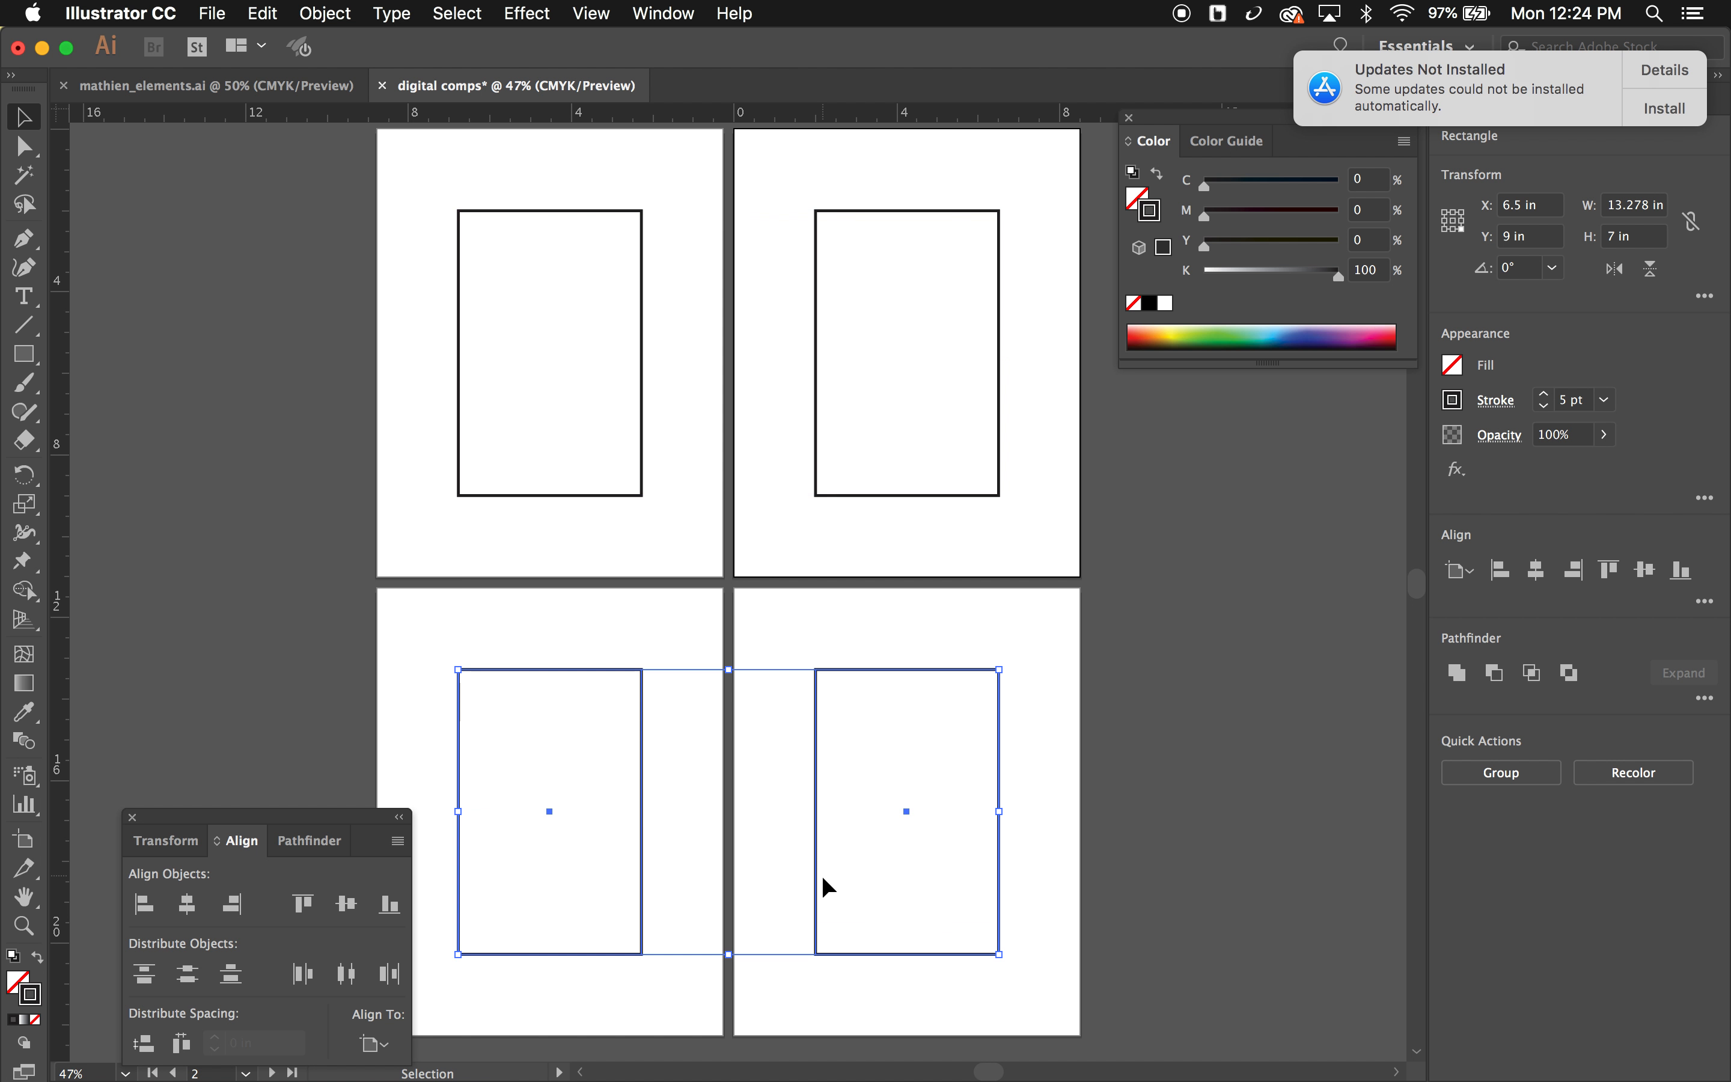
left_click_drag(411, 710, 831, 980)
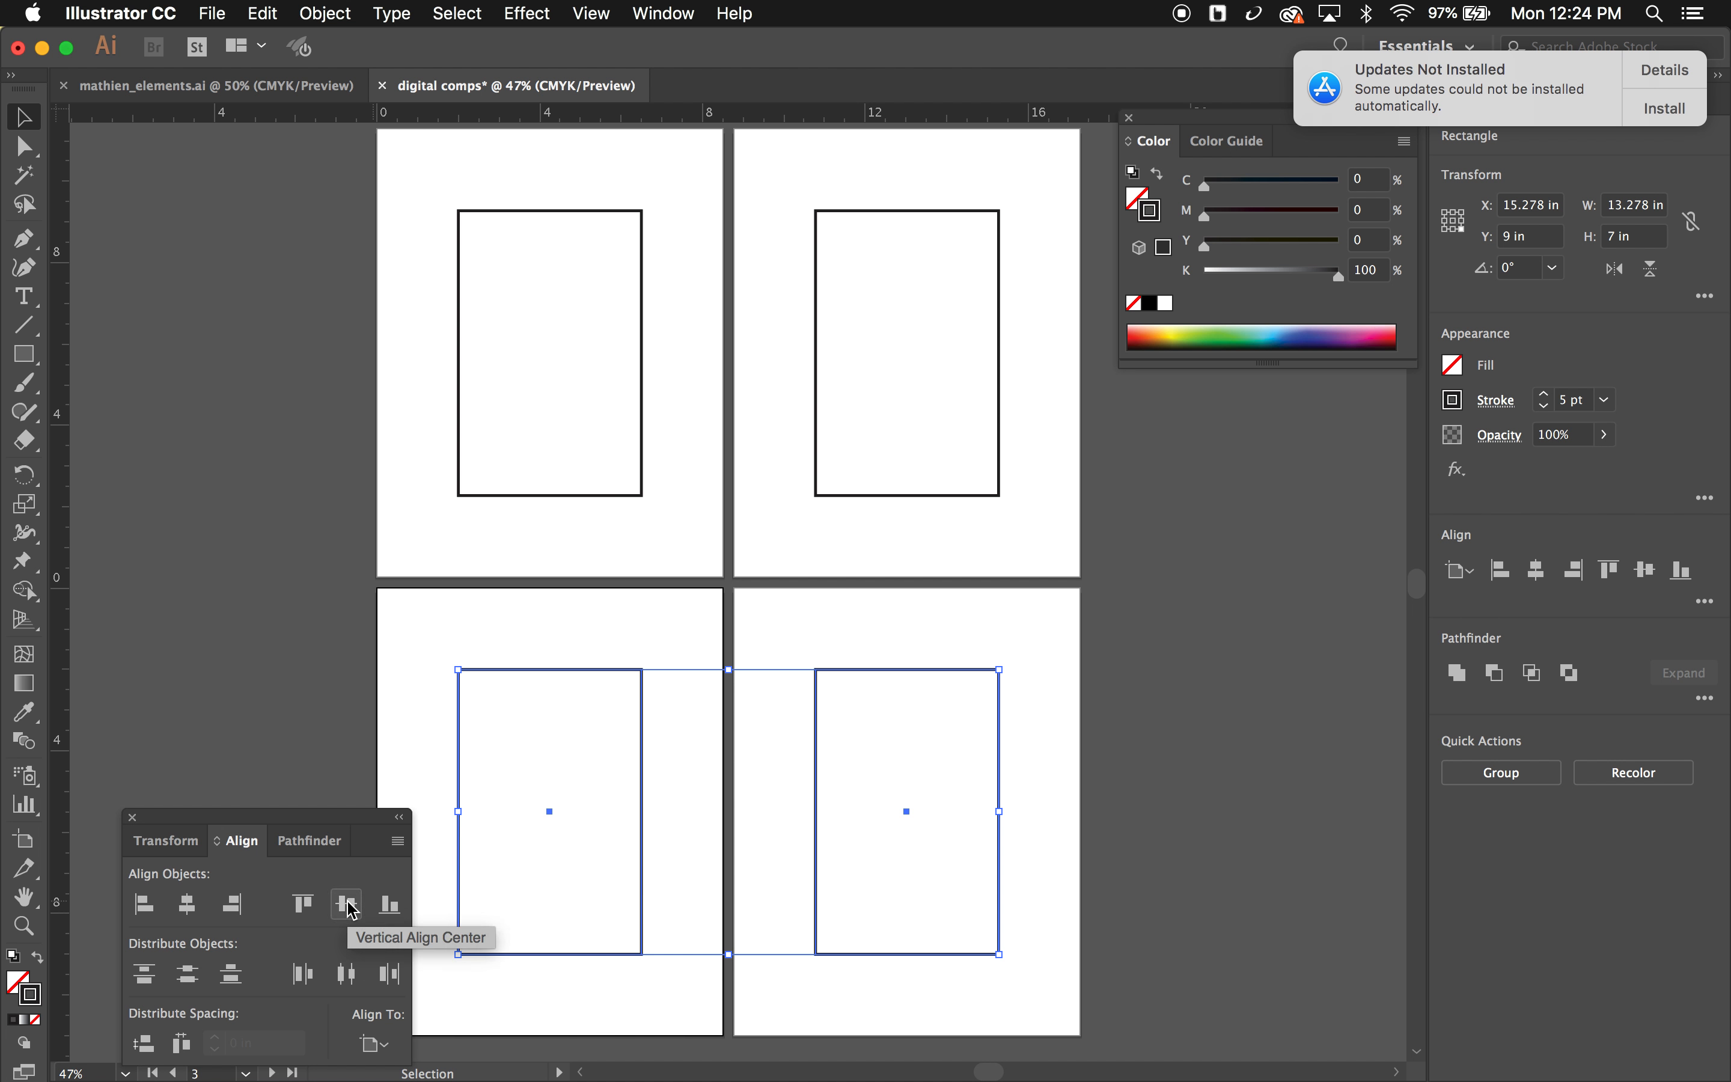
left_click(420, 730)
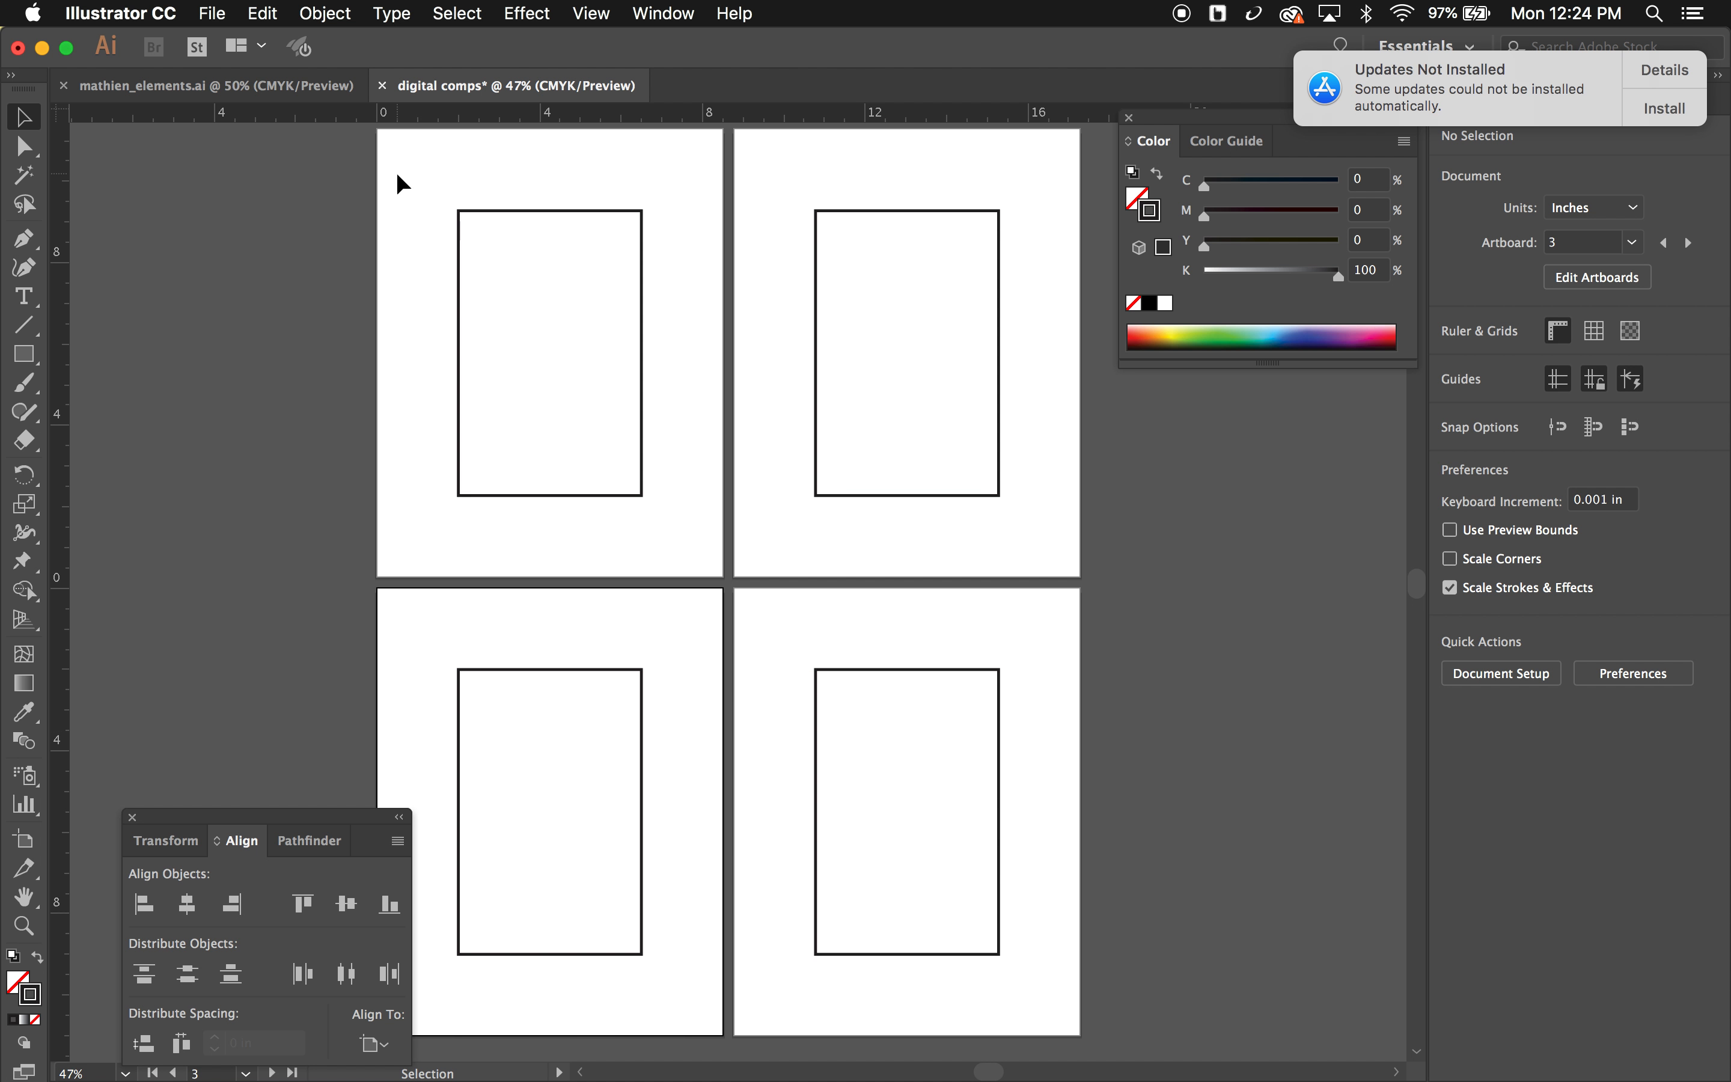
Step: Check the titled layout in the other open document, then place a vertical guide about 0.5 in inside the first artboard's left edge in digital comps
left_click(298, 87)
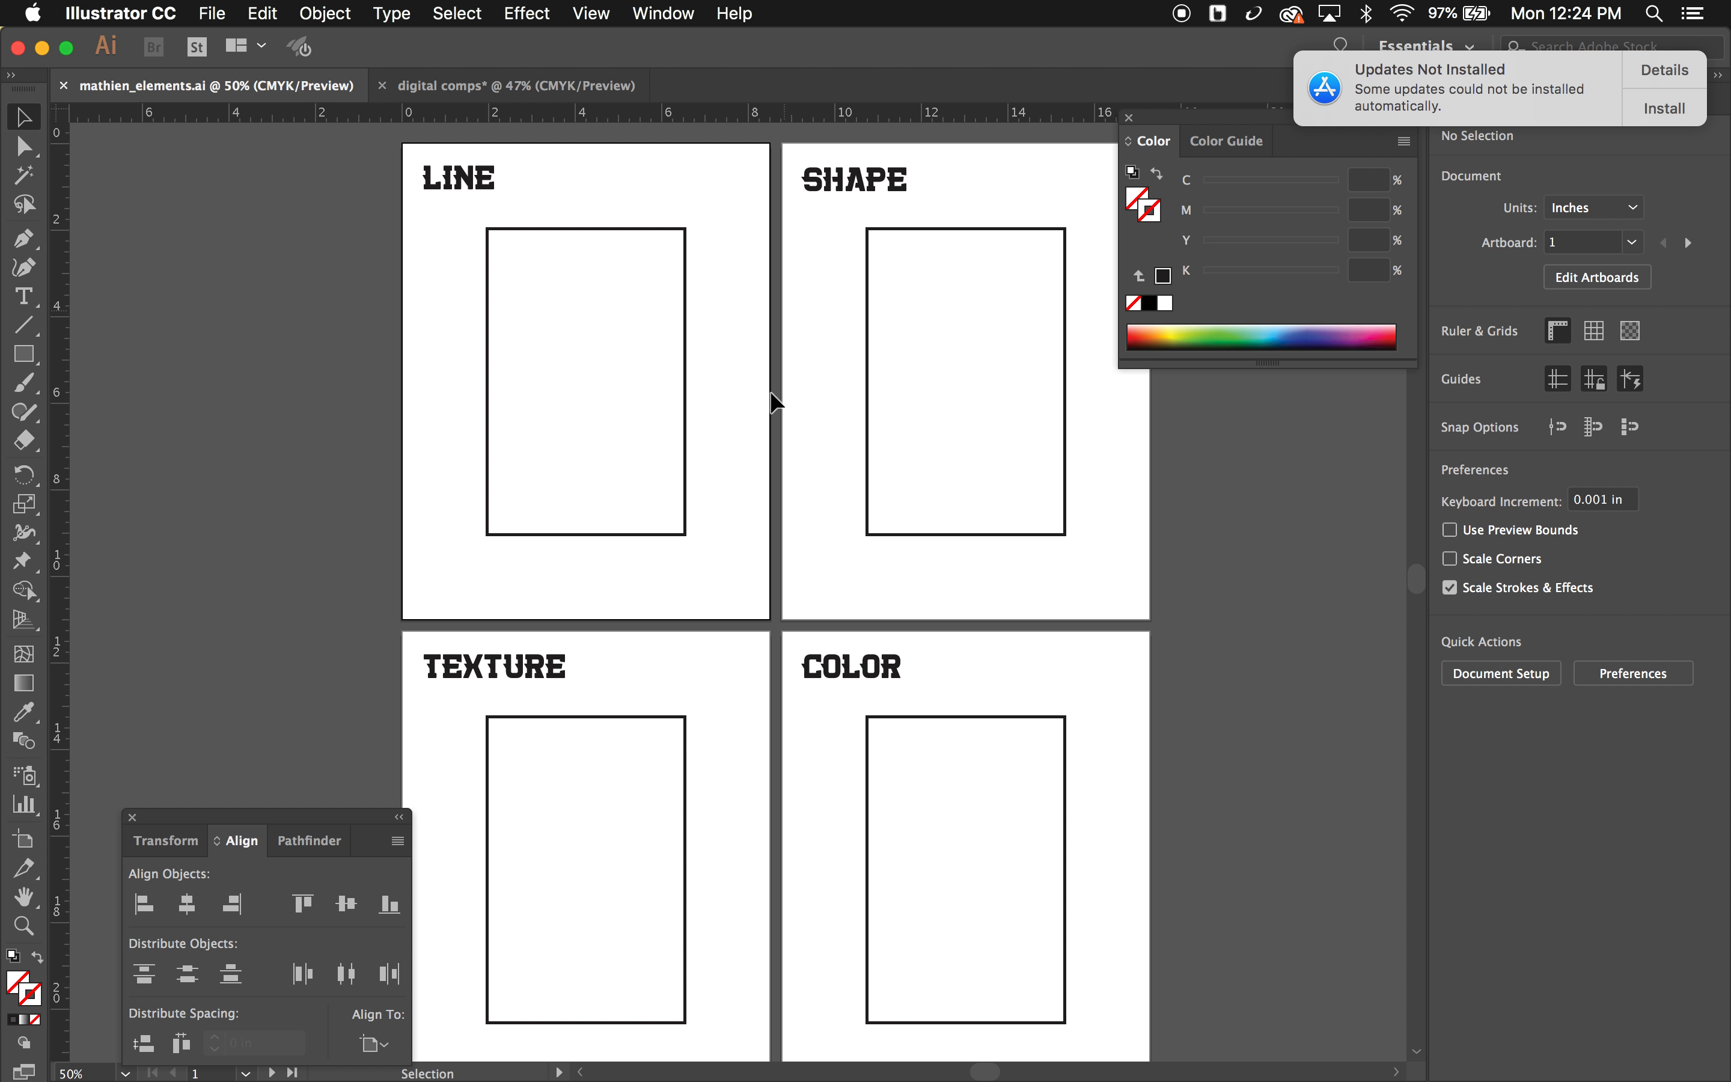
left_click(472, 86)
left_click_drag(178, 810, 118, 696)
scroll(313, 474, "up", 5)
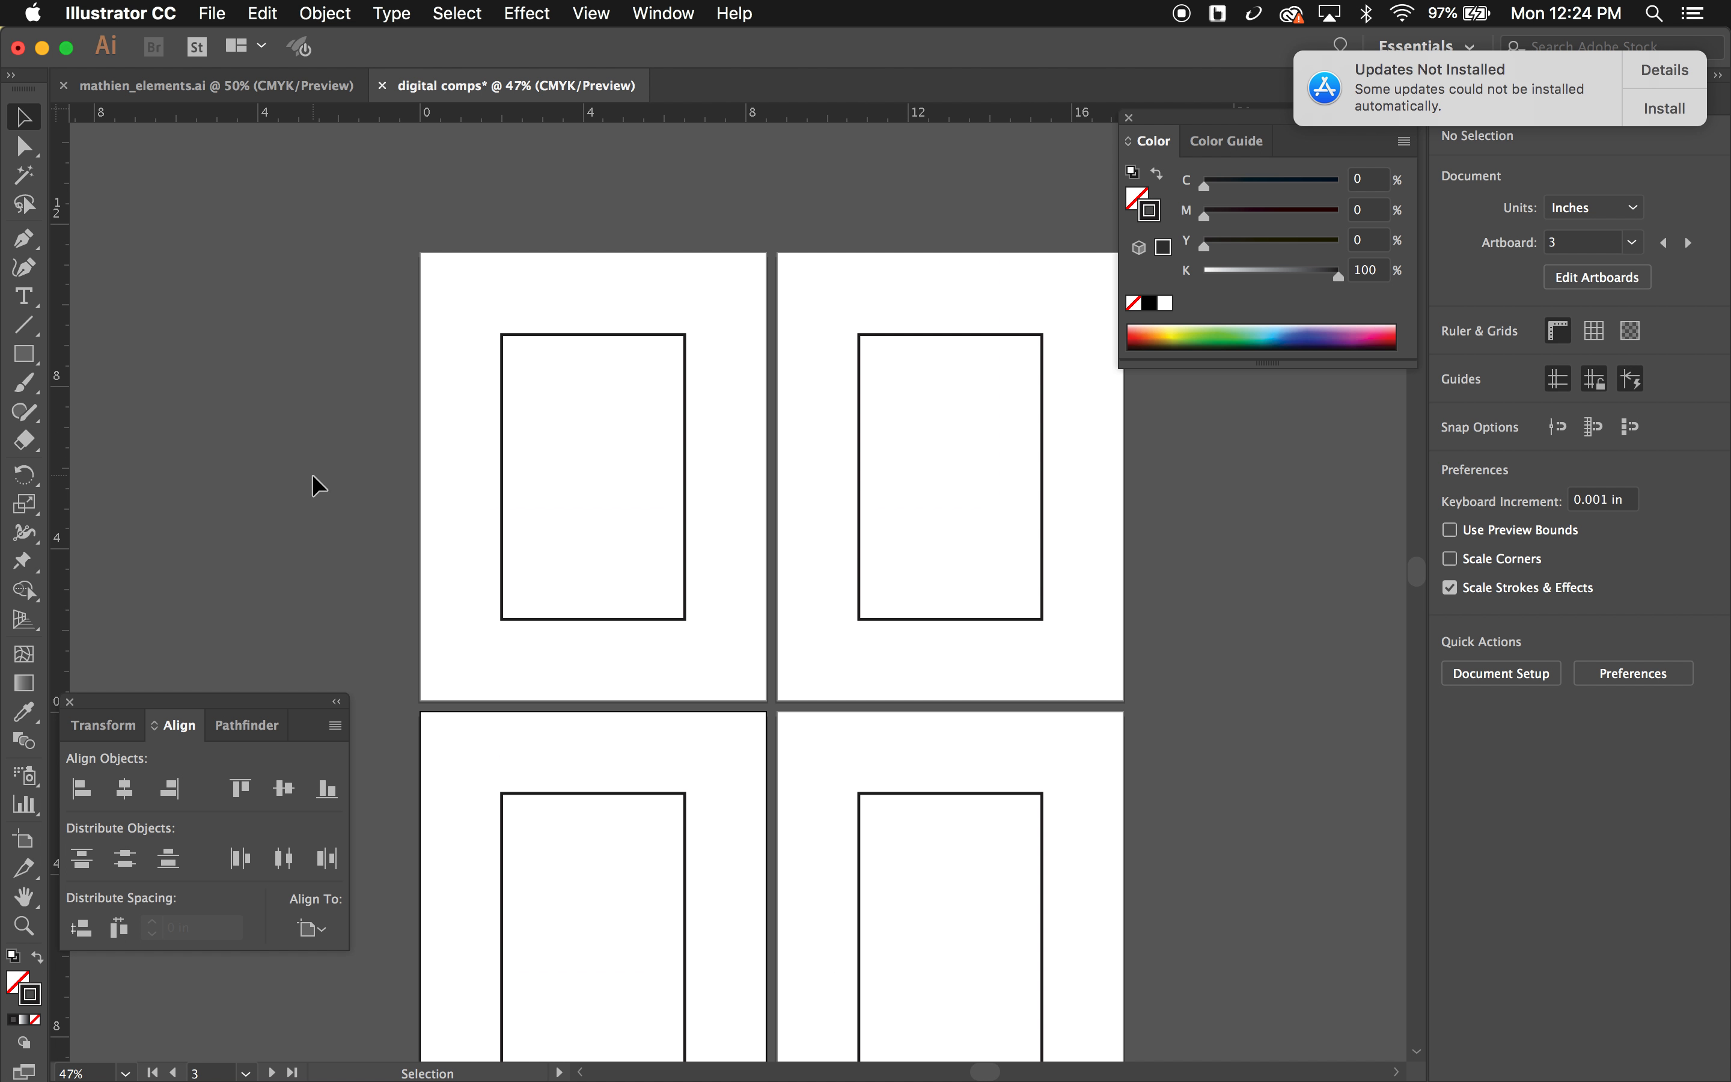
key("super+equal")
key("super+equal")
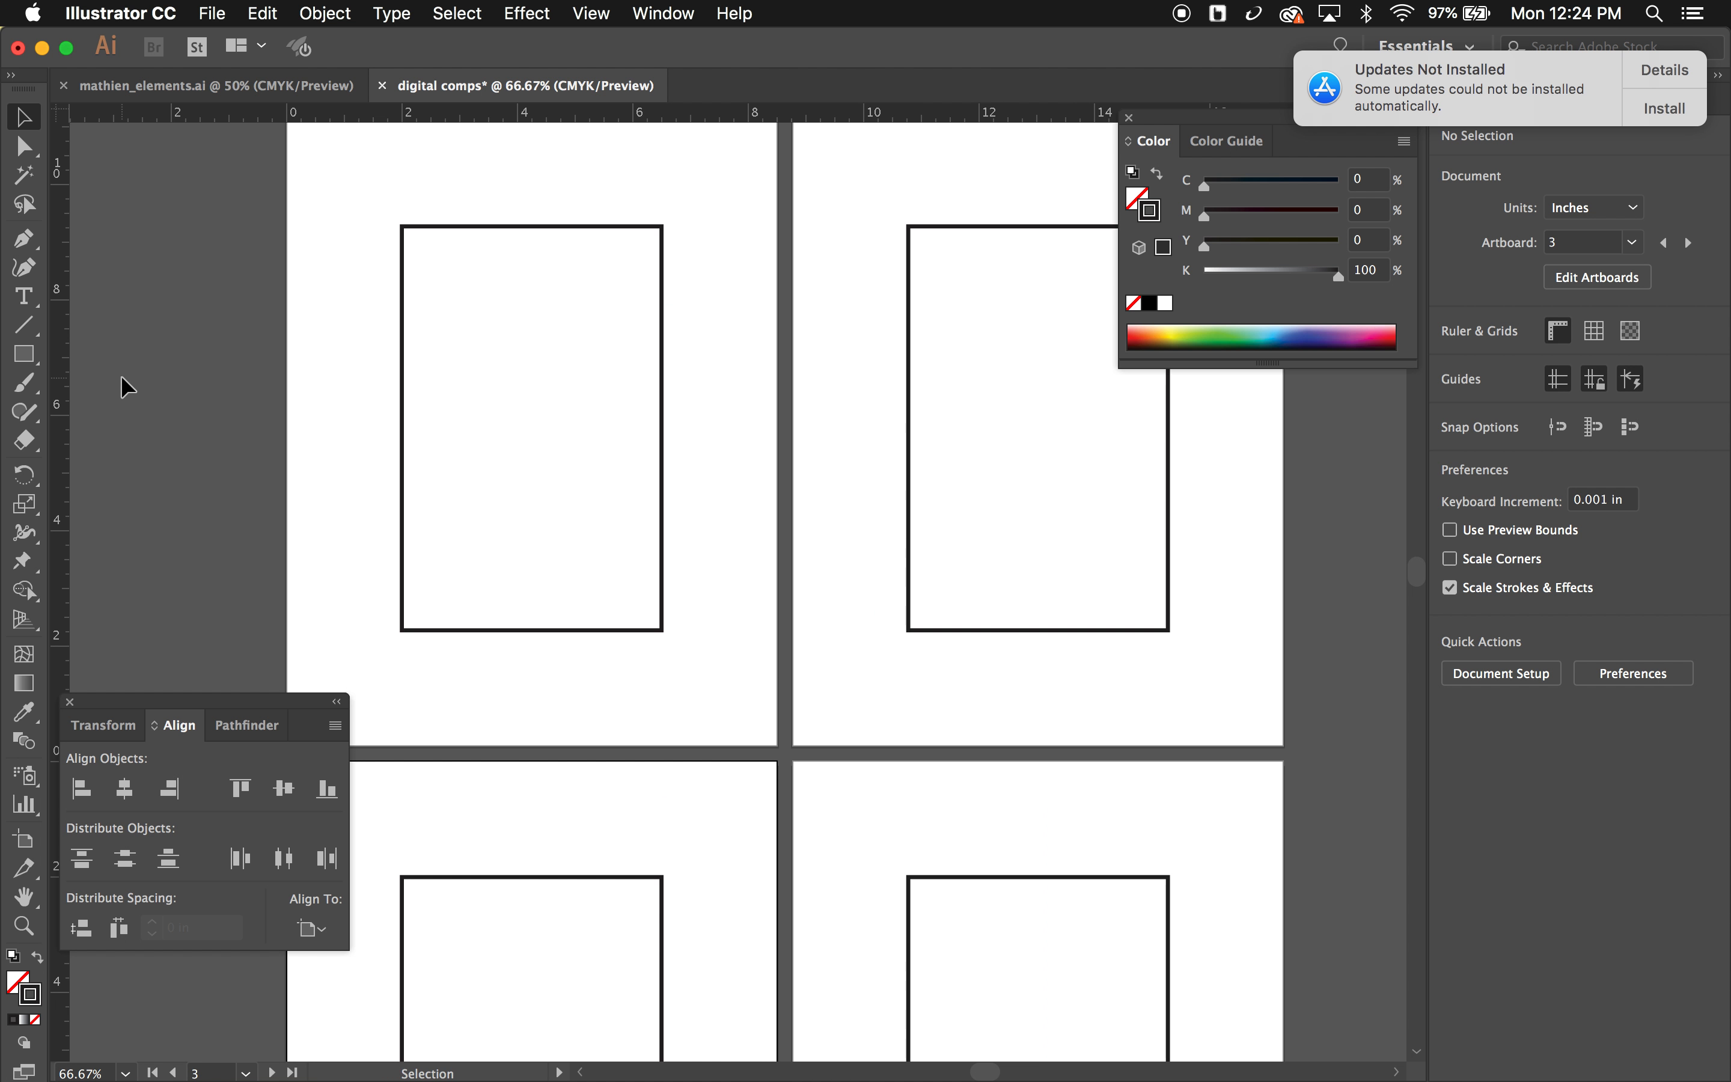
left_click_drag(53, 312, 316, 307)
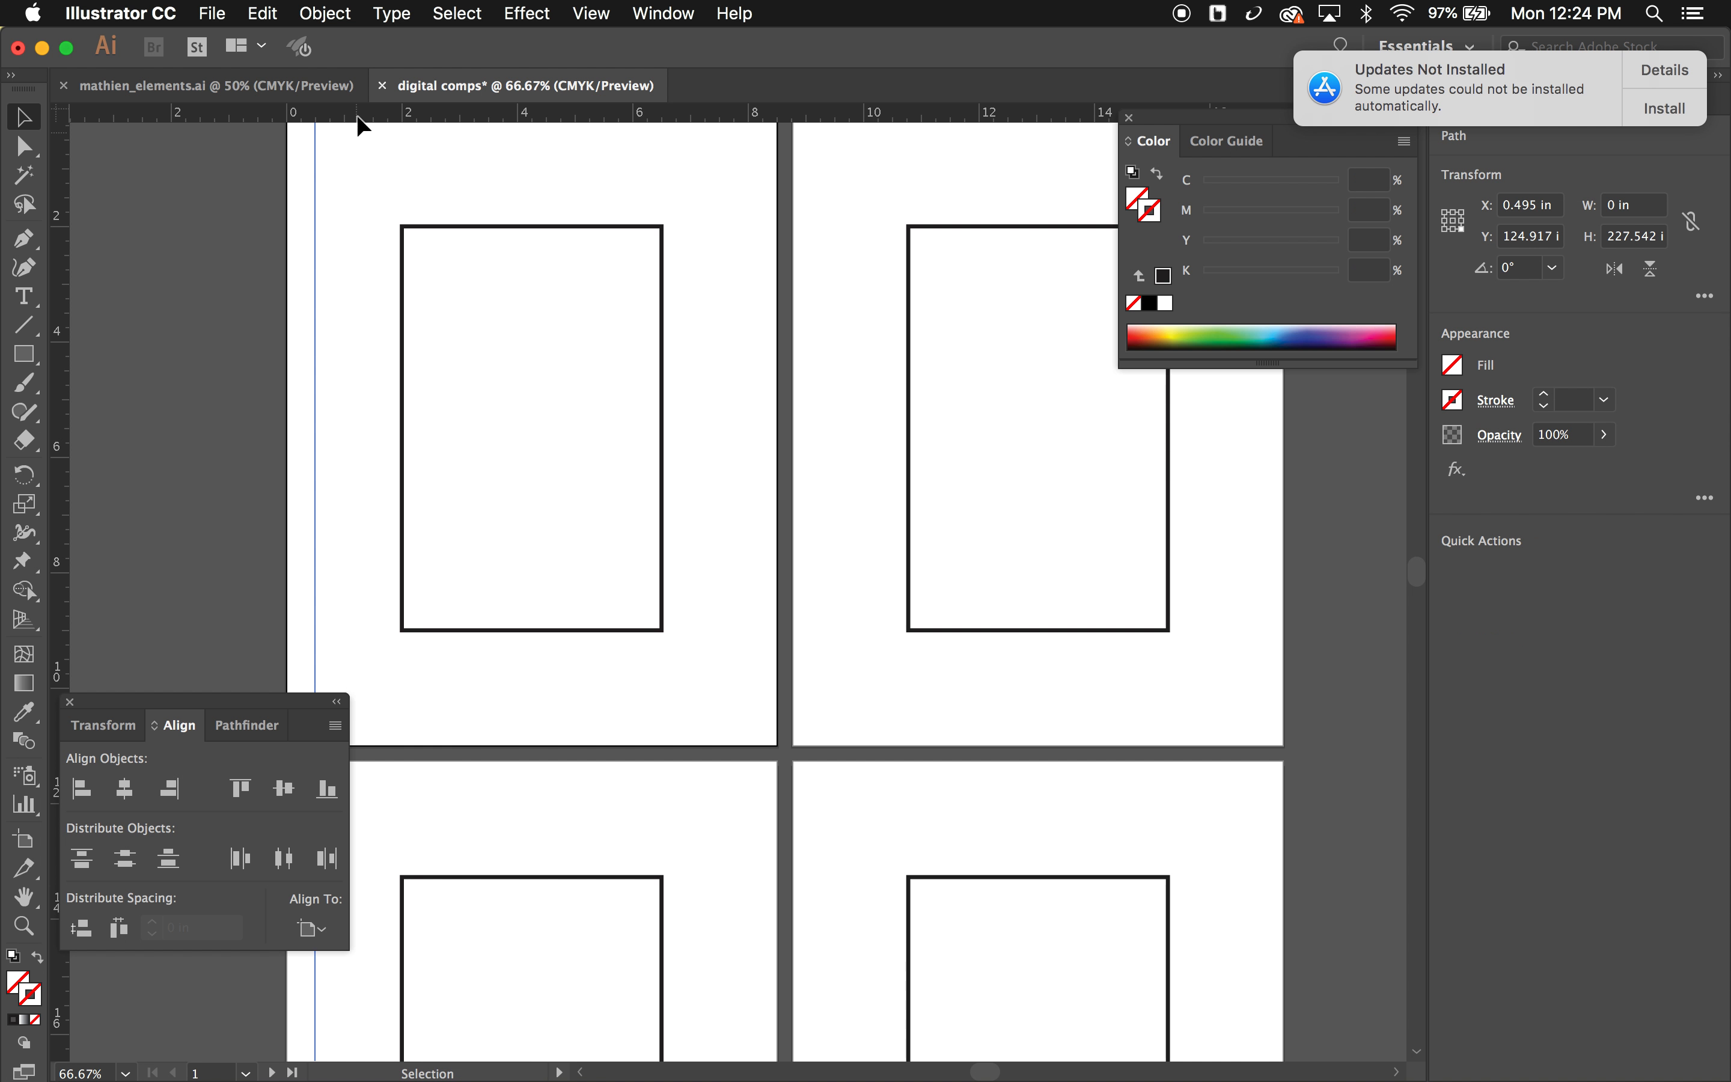
scroll(371, 182, "up", 3)
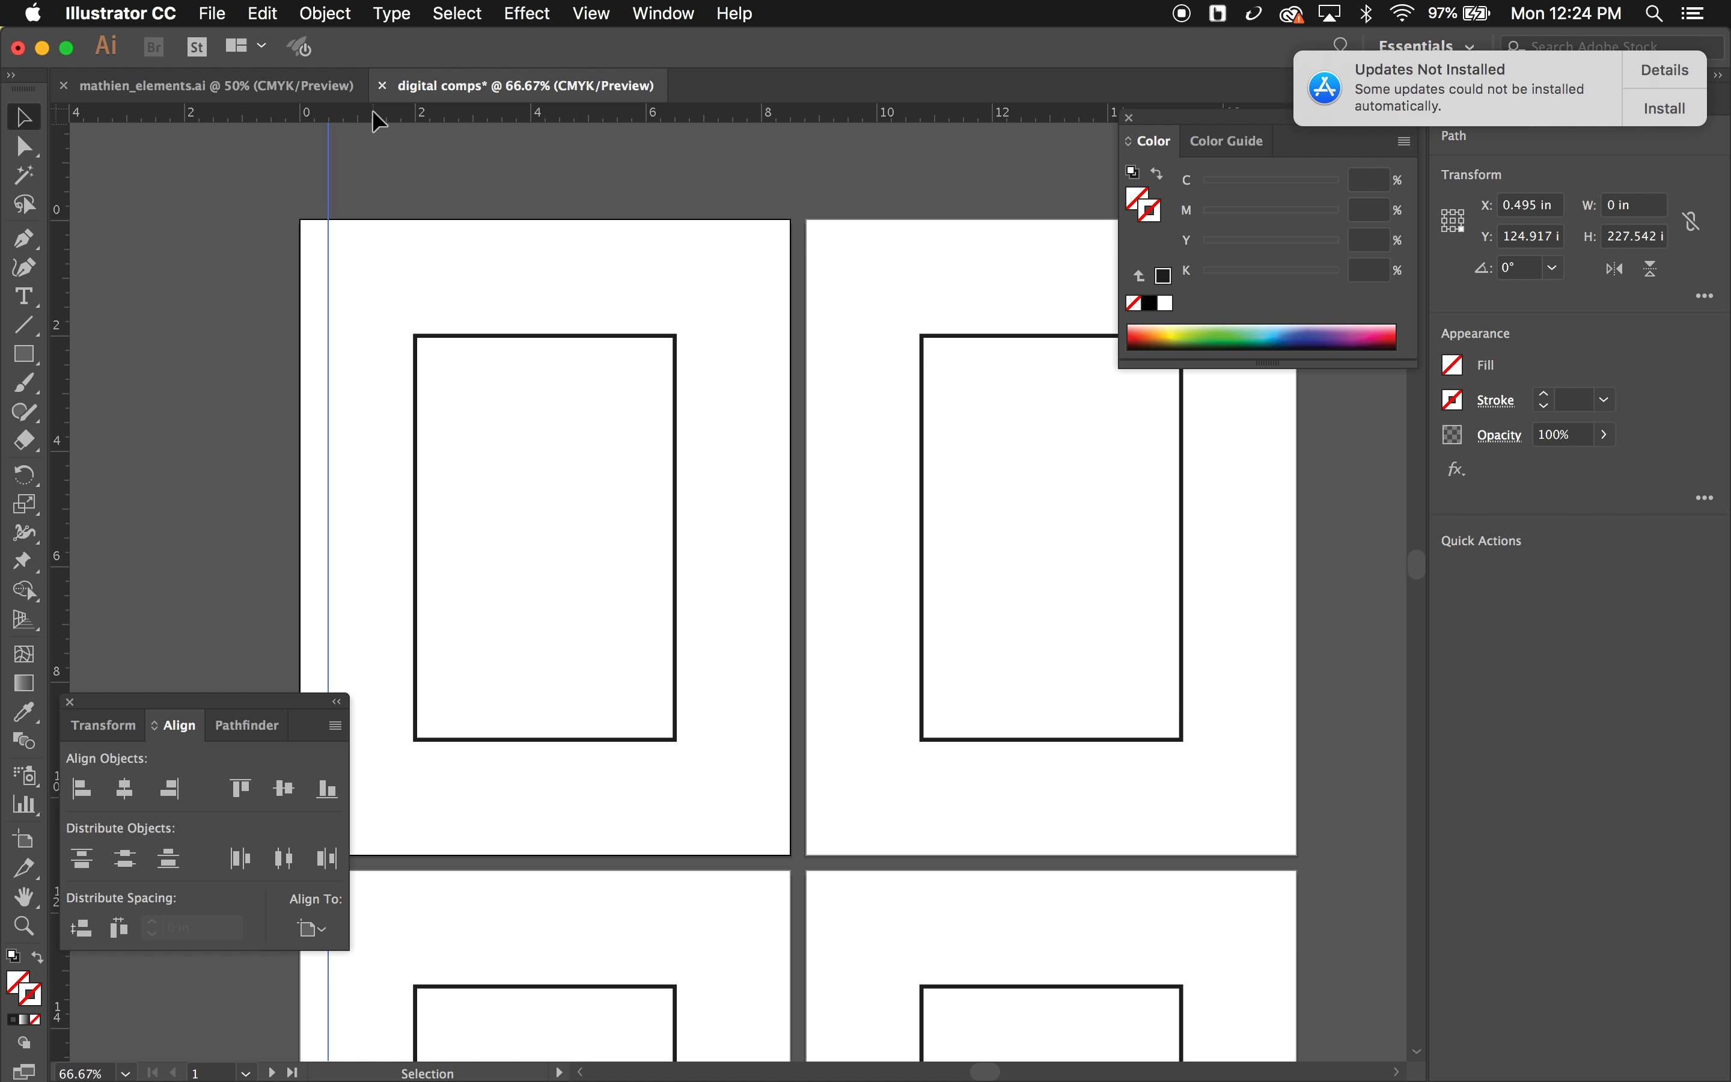
Step: Place a horizontal guide about 0.5 in below the upper artboards' top edge, a vertical guide about 0.47 in inside the second artboard, and a horizontal one about 0.65 in into the third
left_click_drag(372, 109, 361, 246)
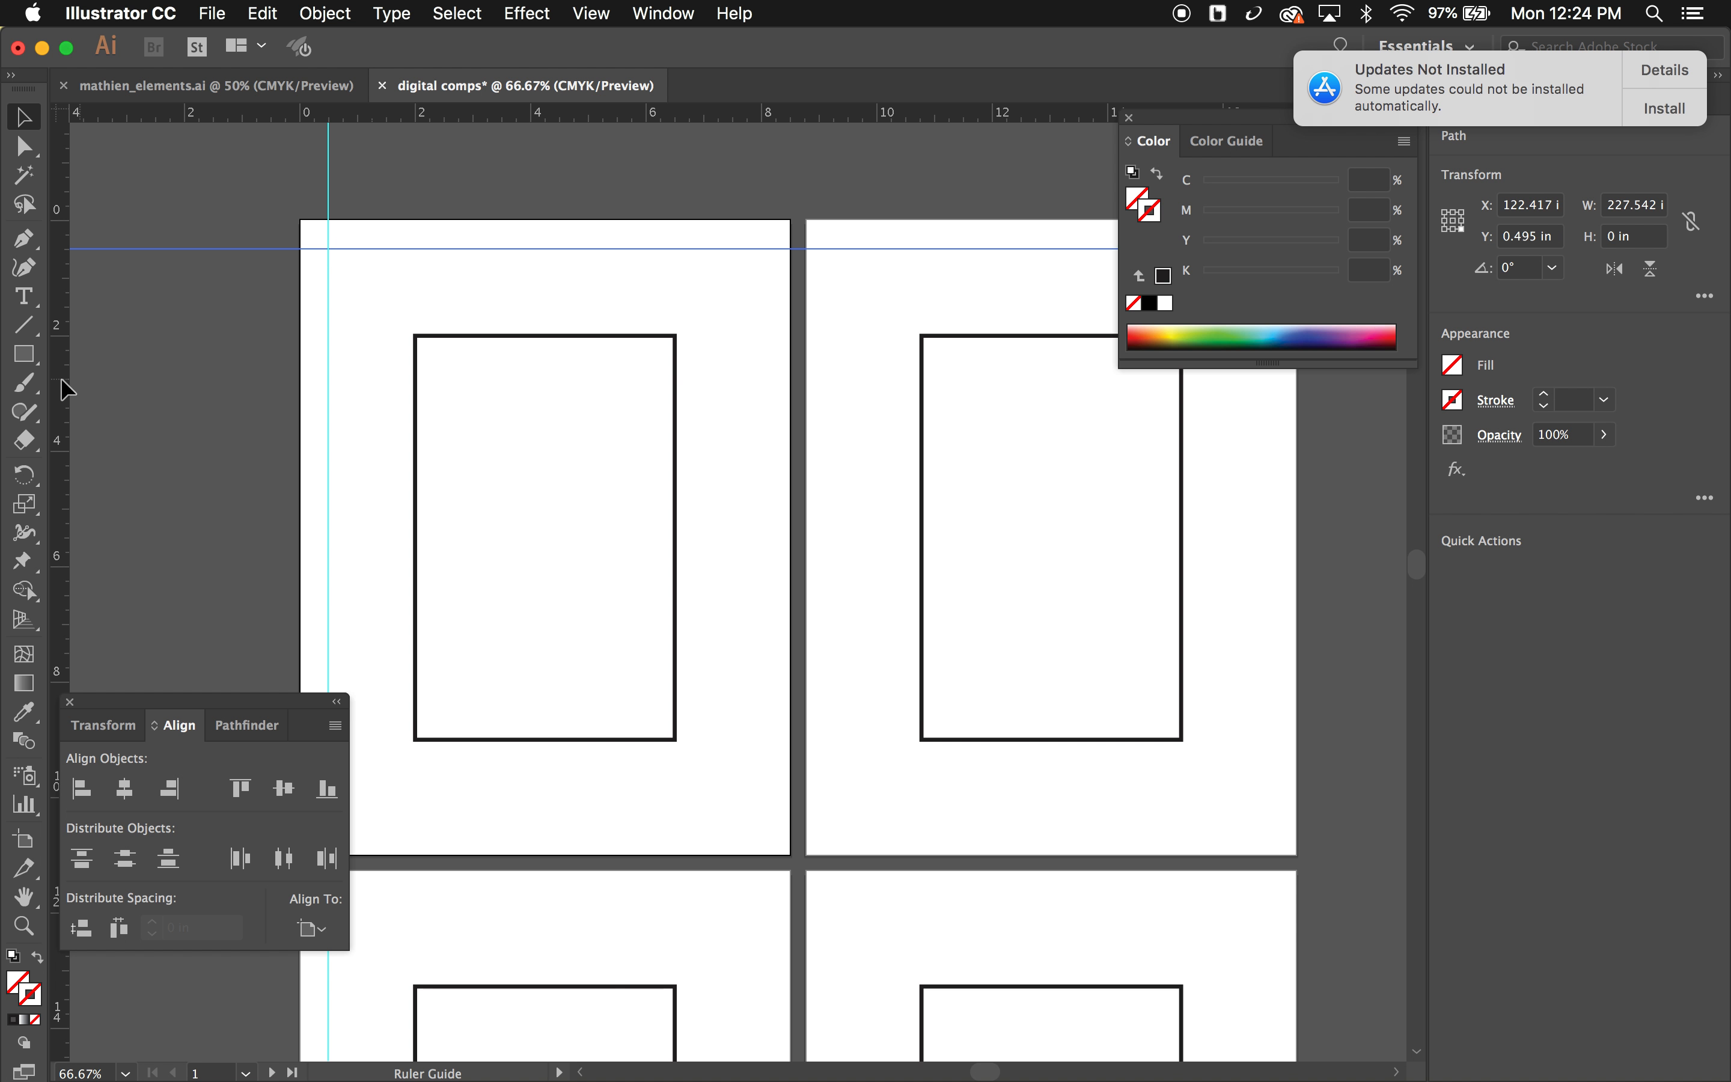
left_click_drag(65, 390, 834, 384)
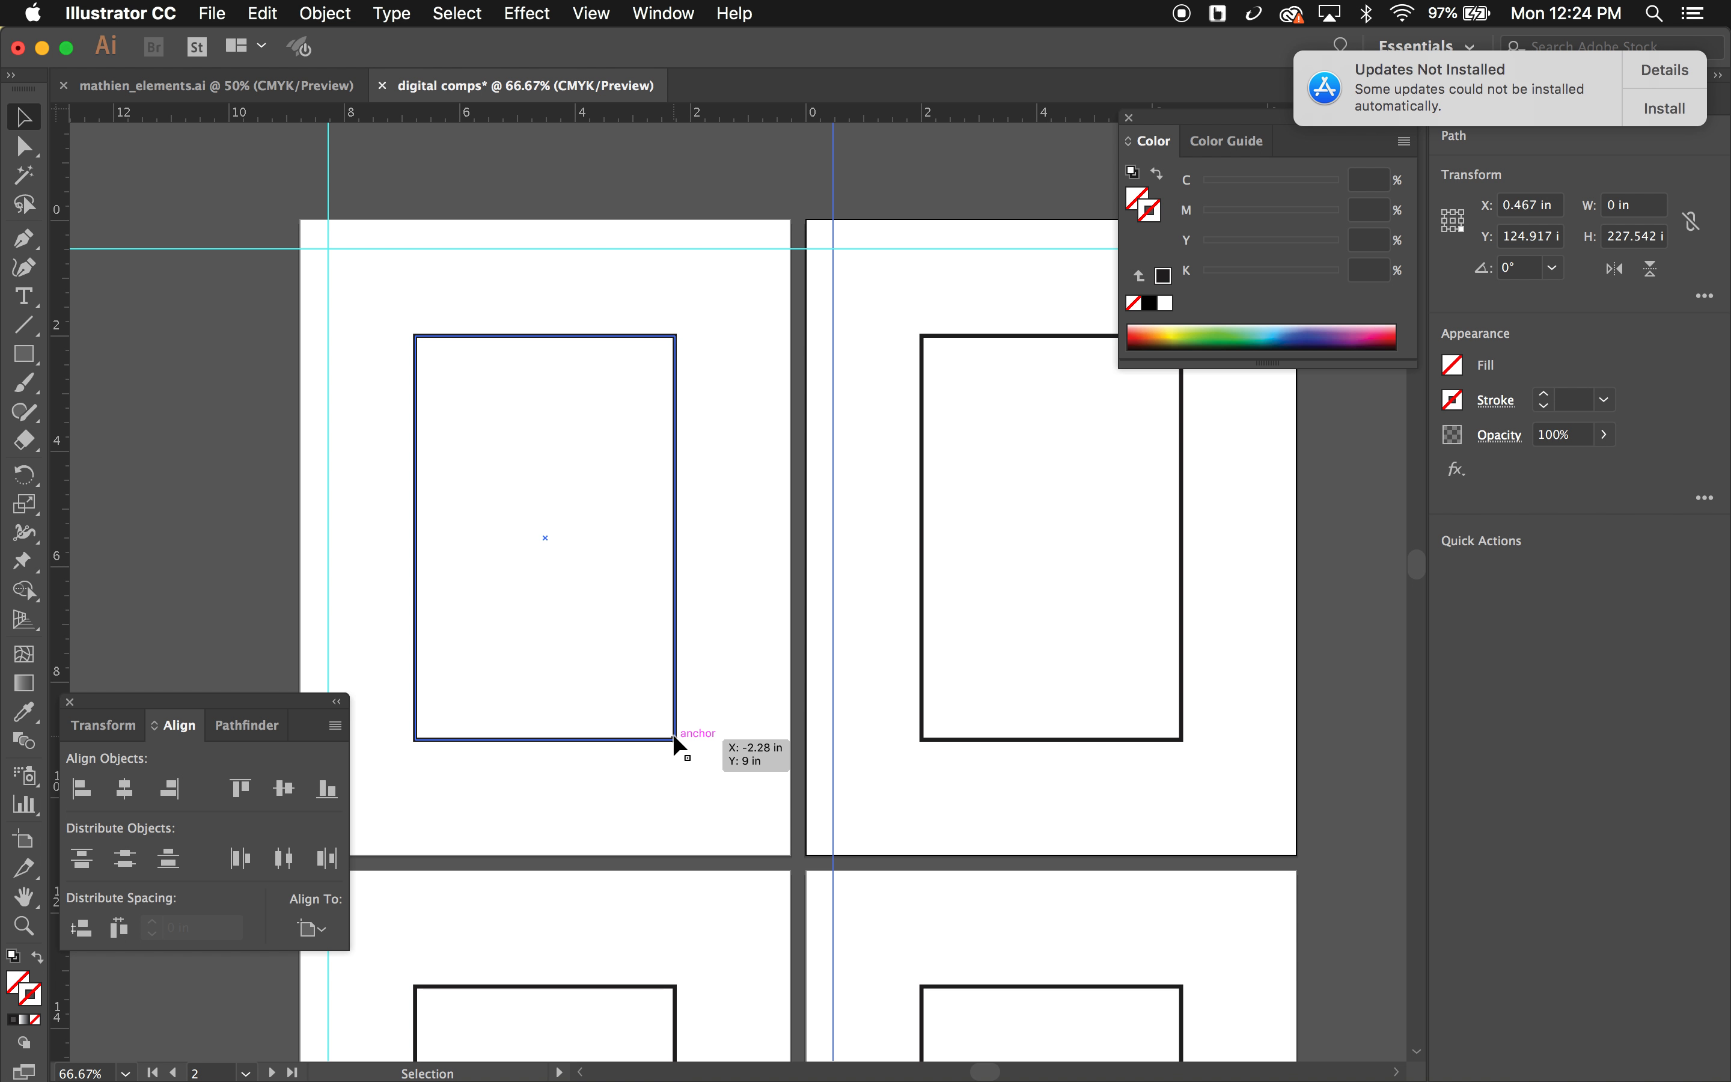
scroll(673, 733, "down", 5)
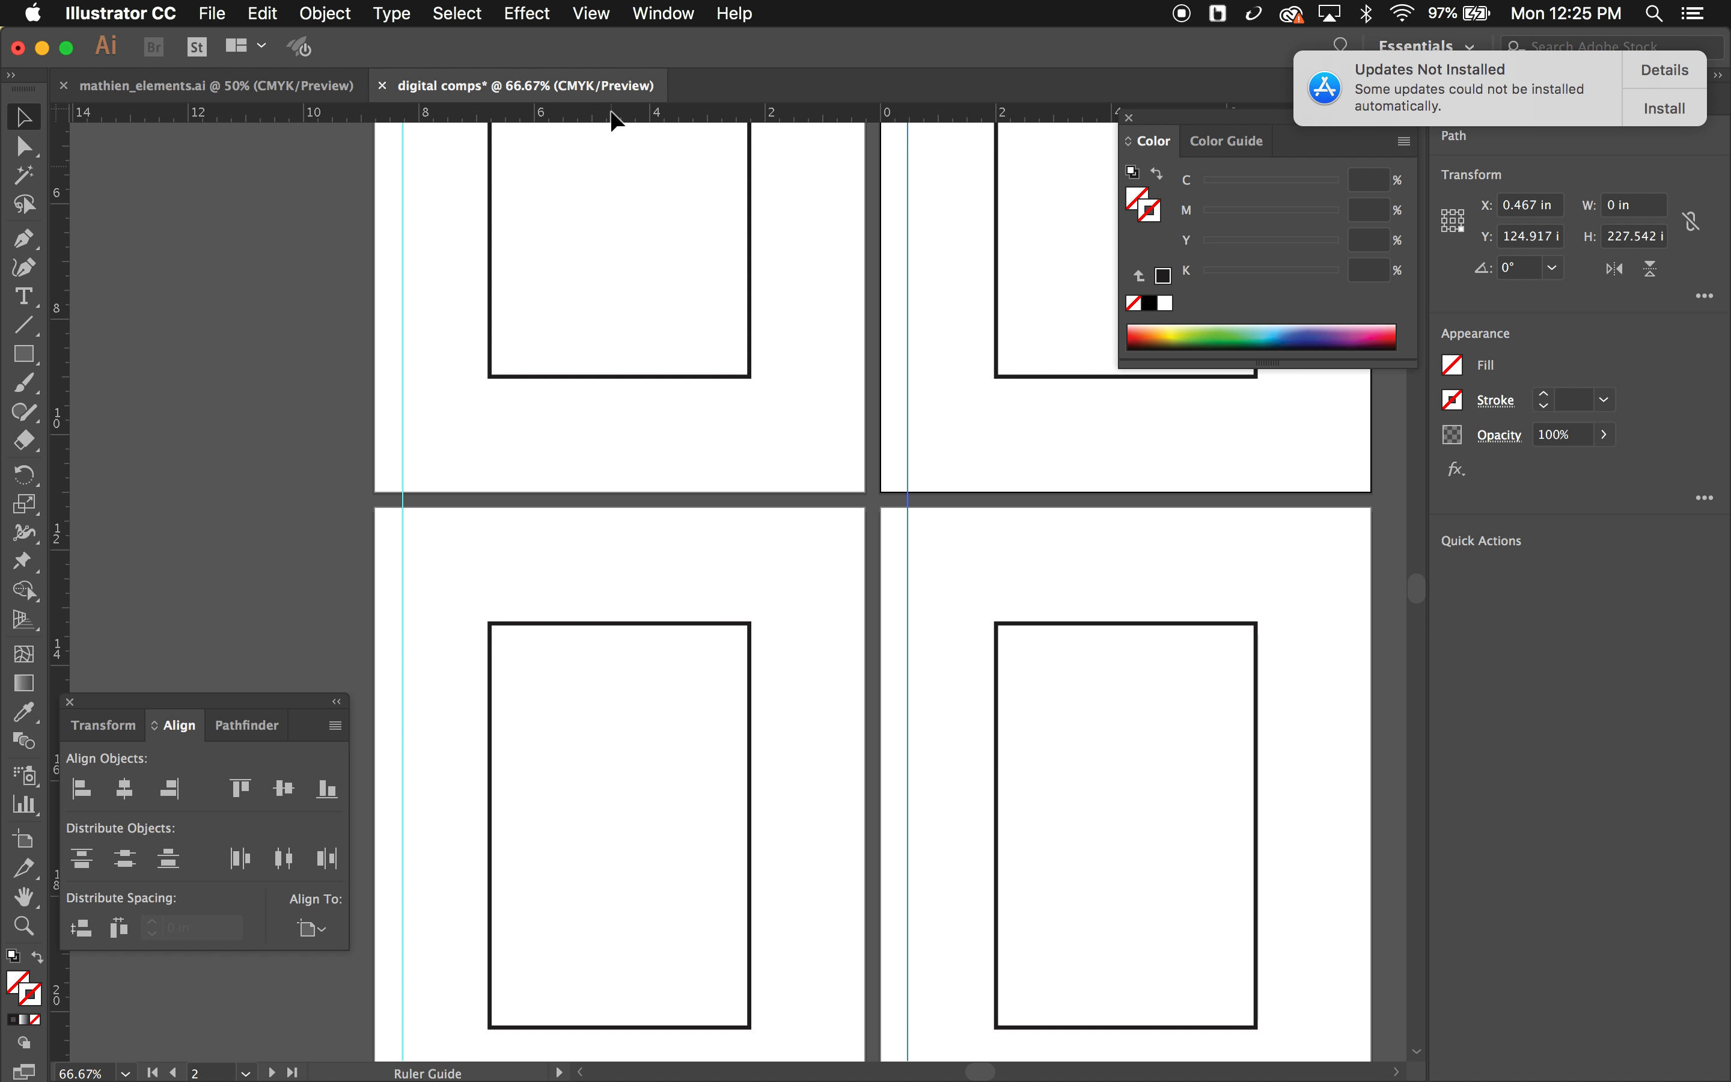
left_click_drag(611, 116, 580, 545)
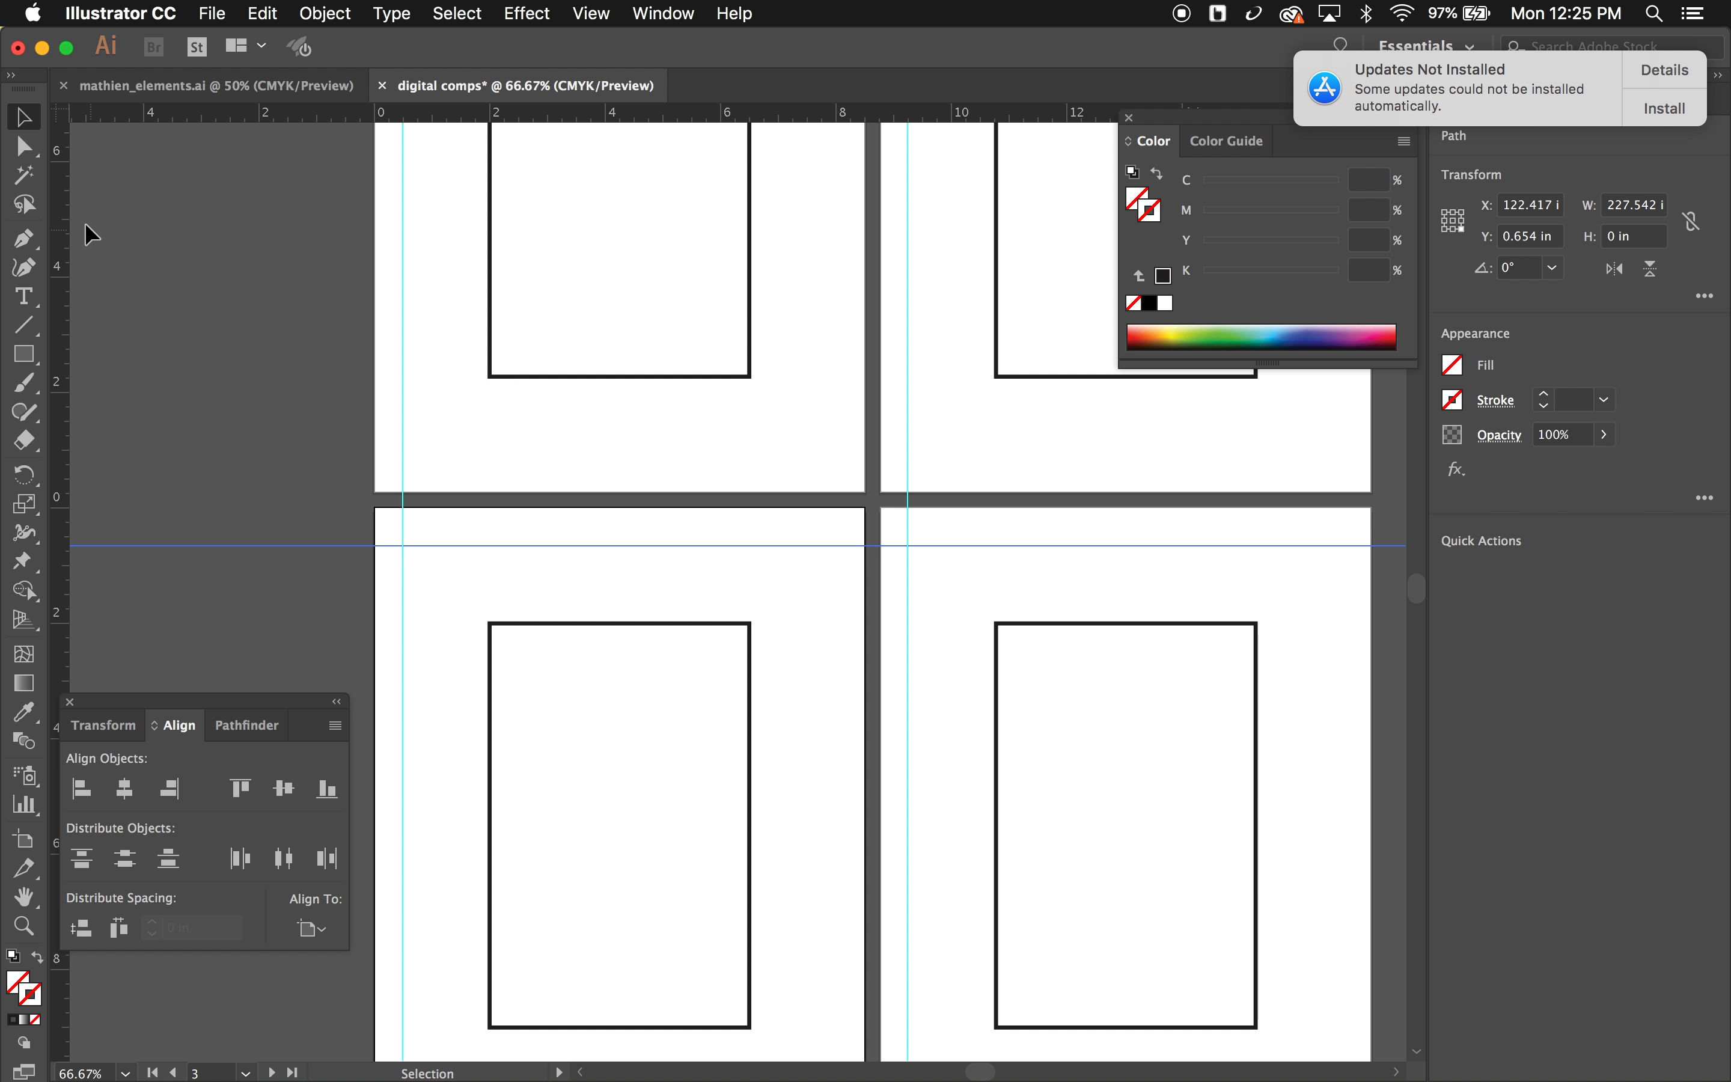
Step: Add the text LINE on the empty canvas beside the artboards and scale it up to about 3.3 in wide
left_click(23, 296)
left_click(220, 395)
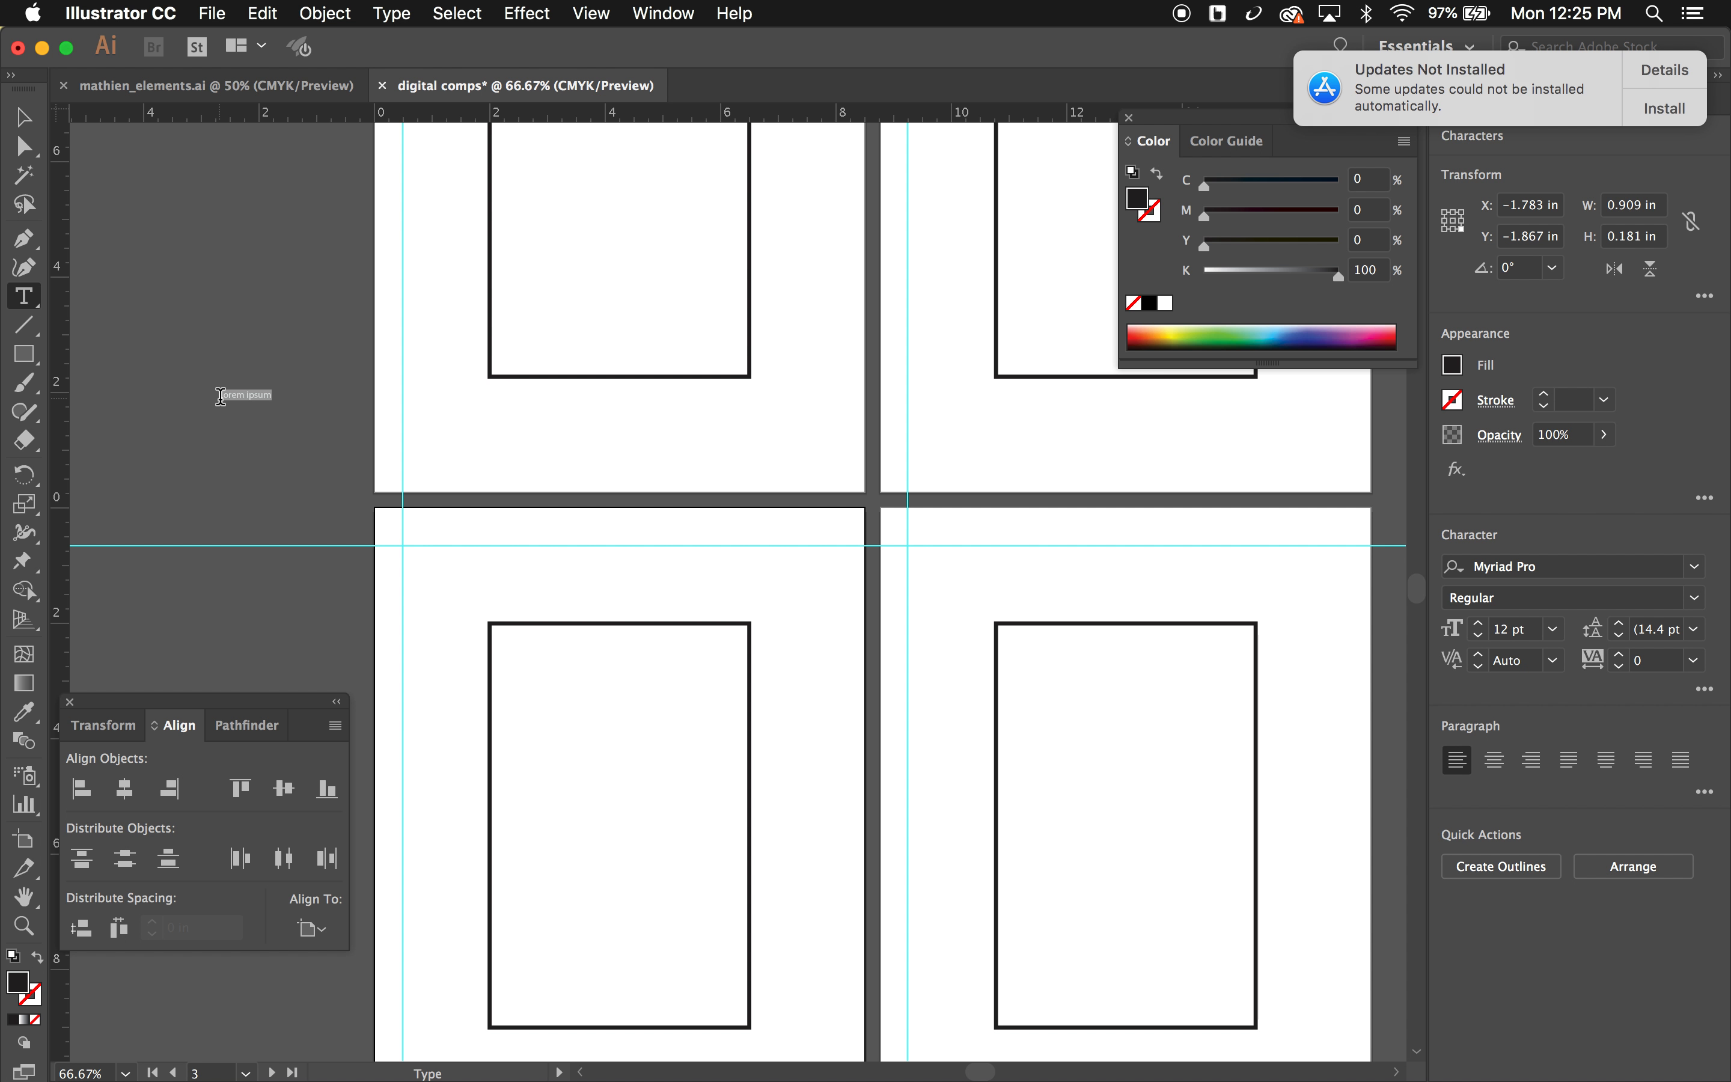
type("LINE")
key("Escape")
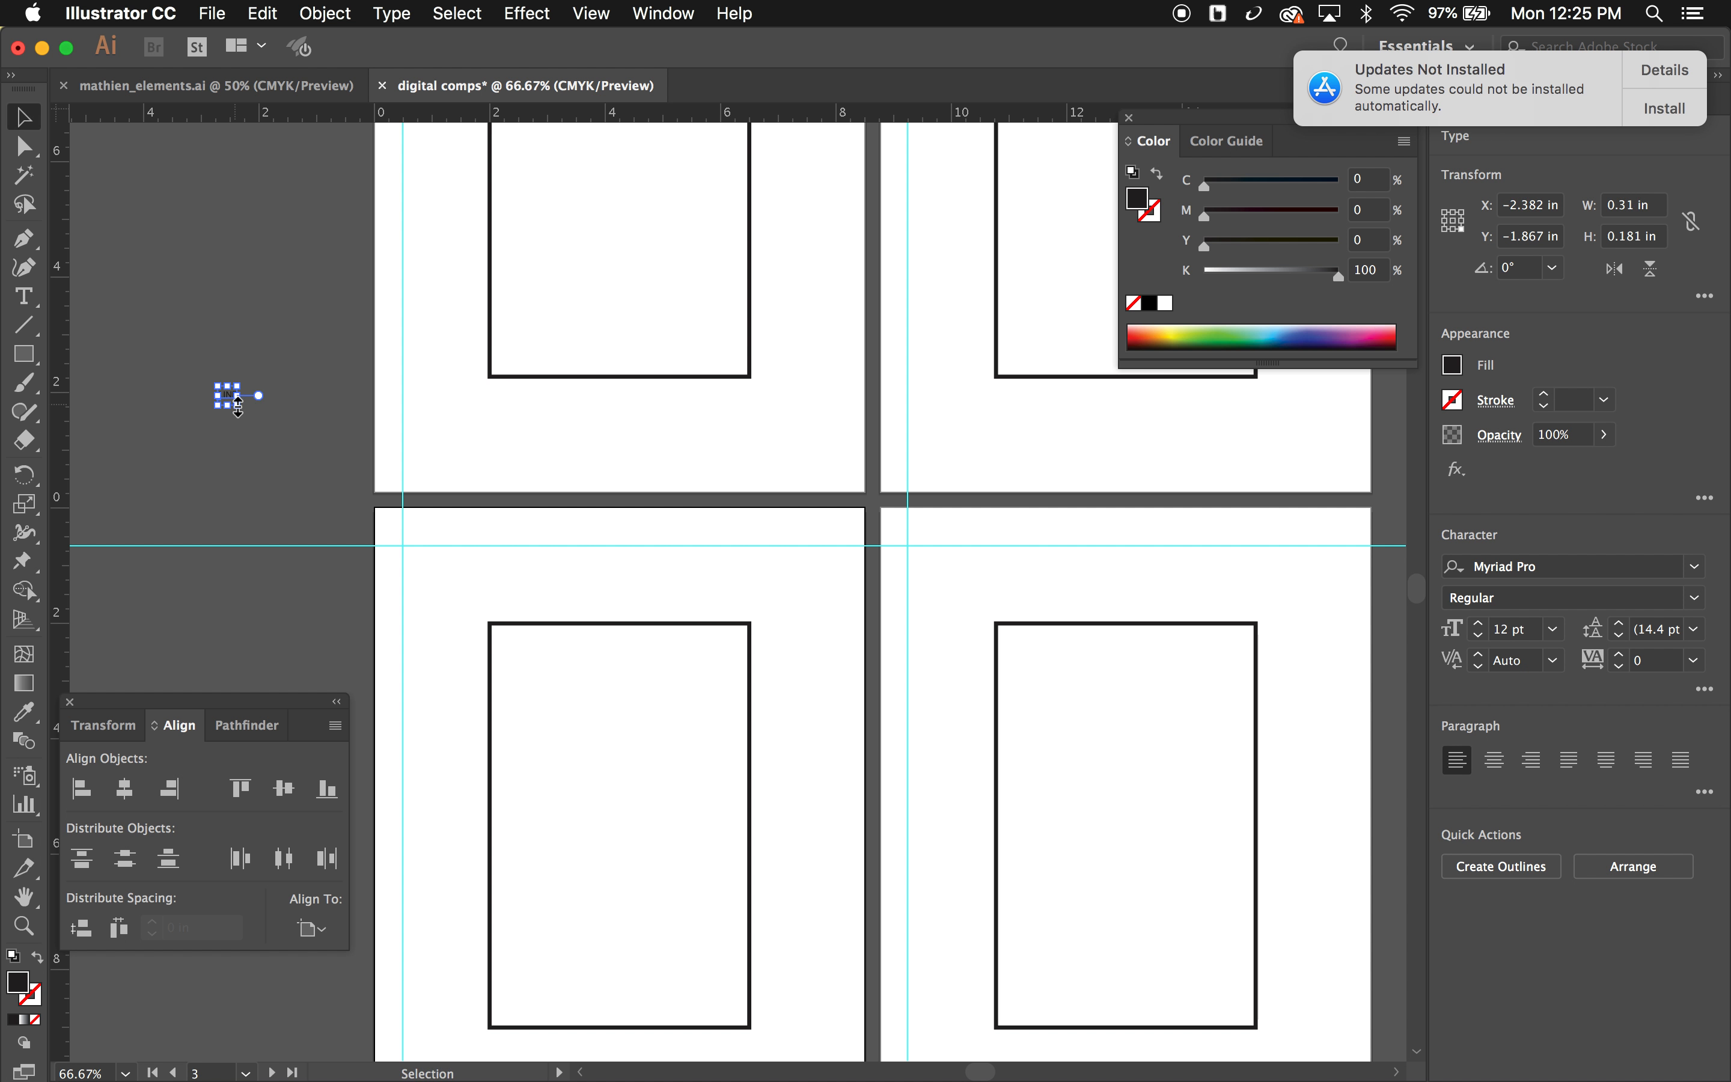
left_click_drag(242, 406, 417, 543)
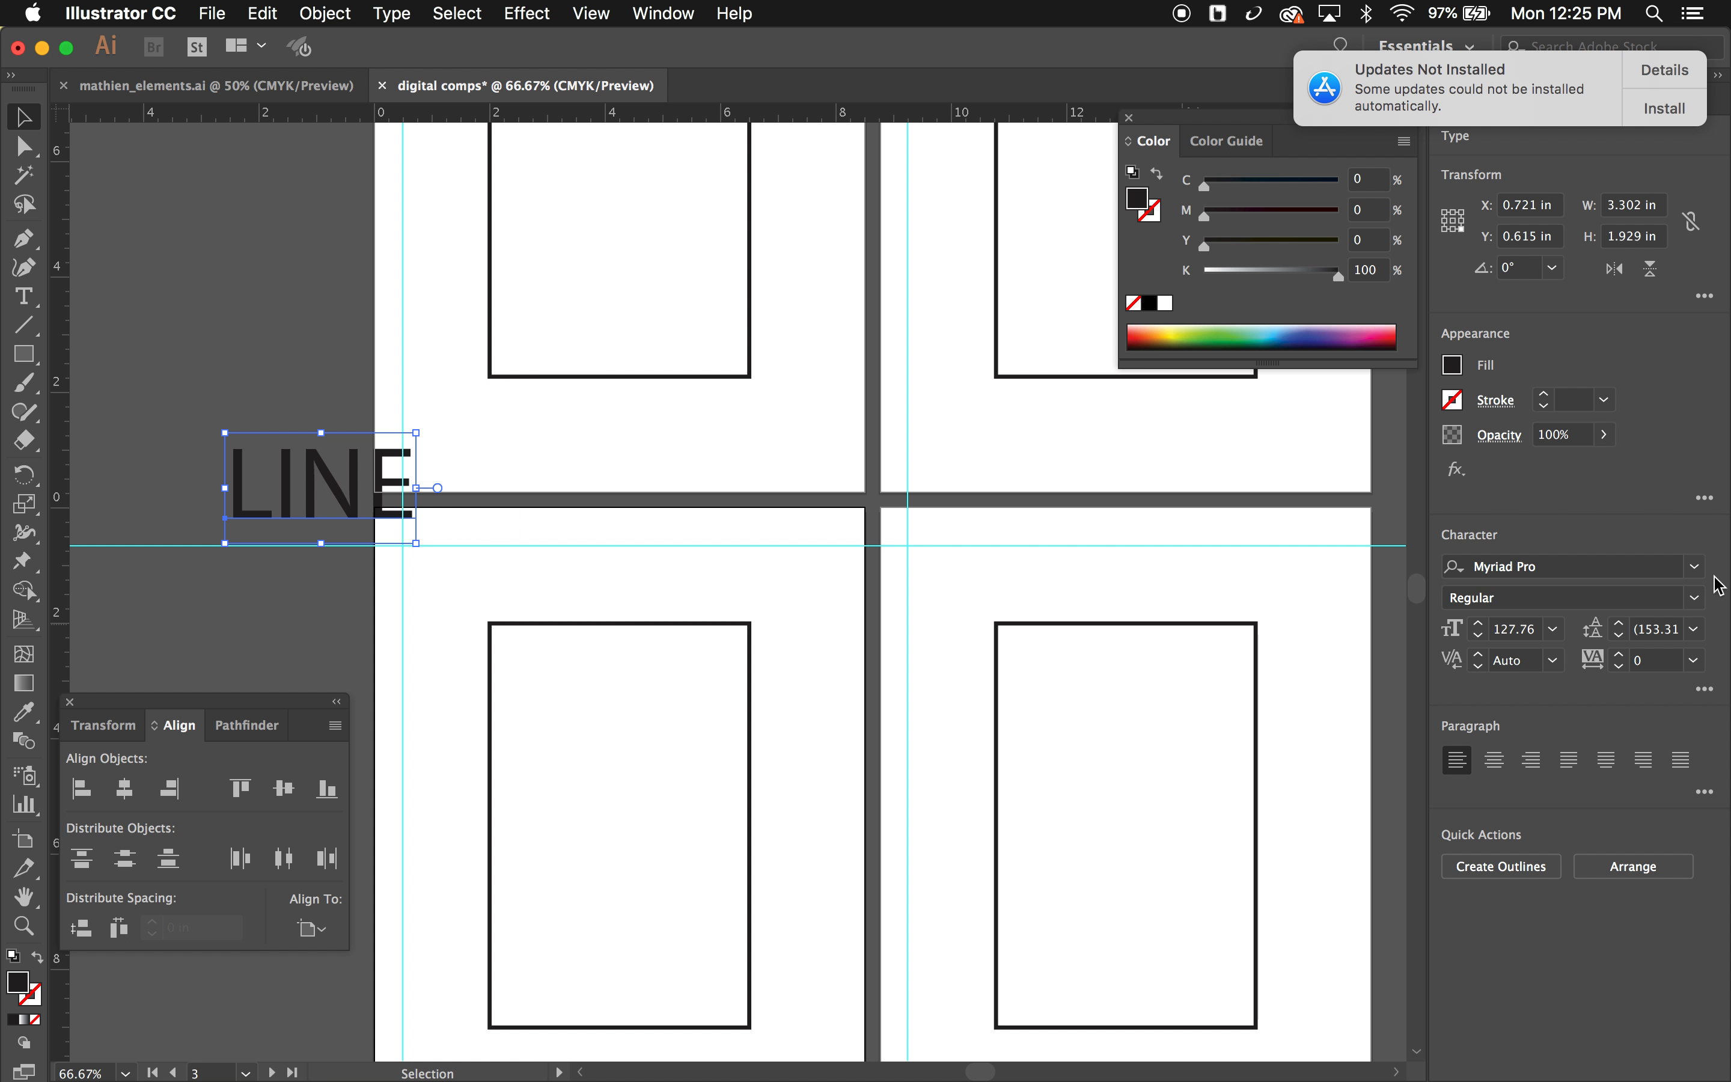
Step: Set the LINE text in the Bungee font at 60 pt
left_click(1695, 566)
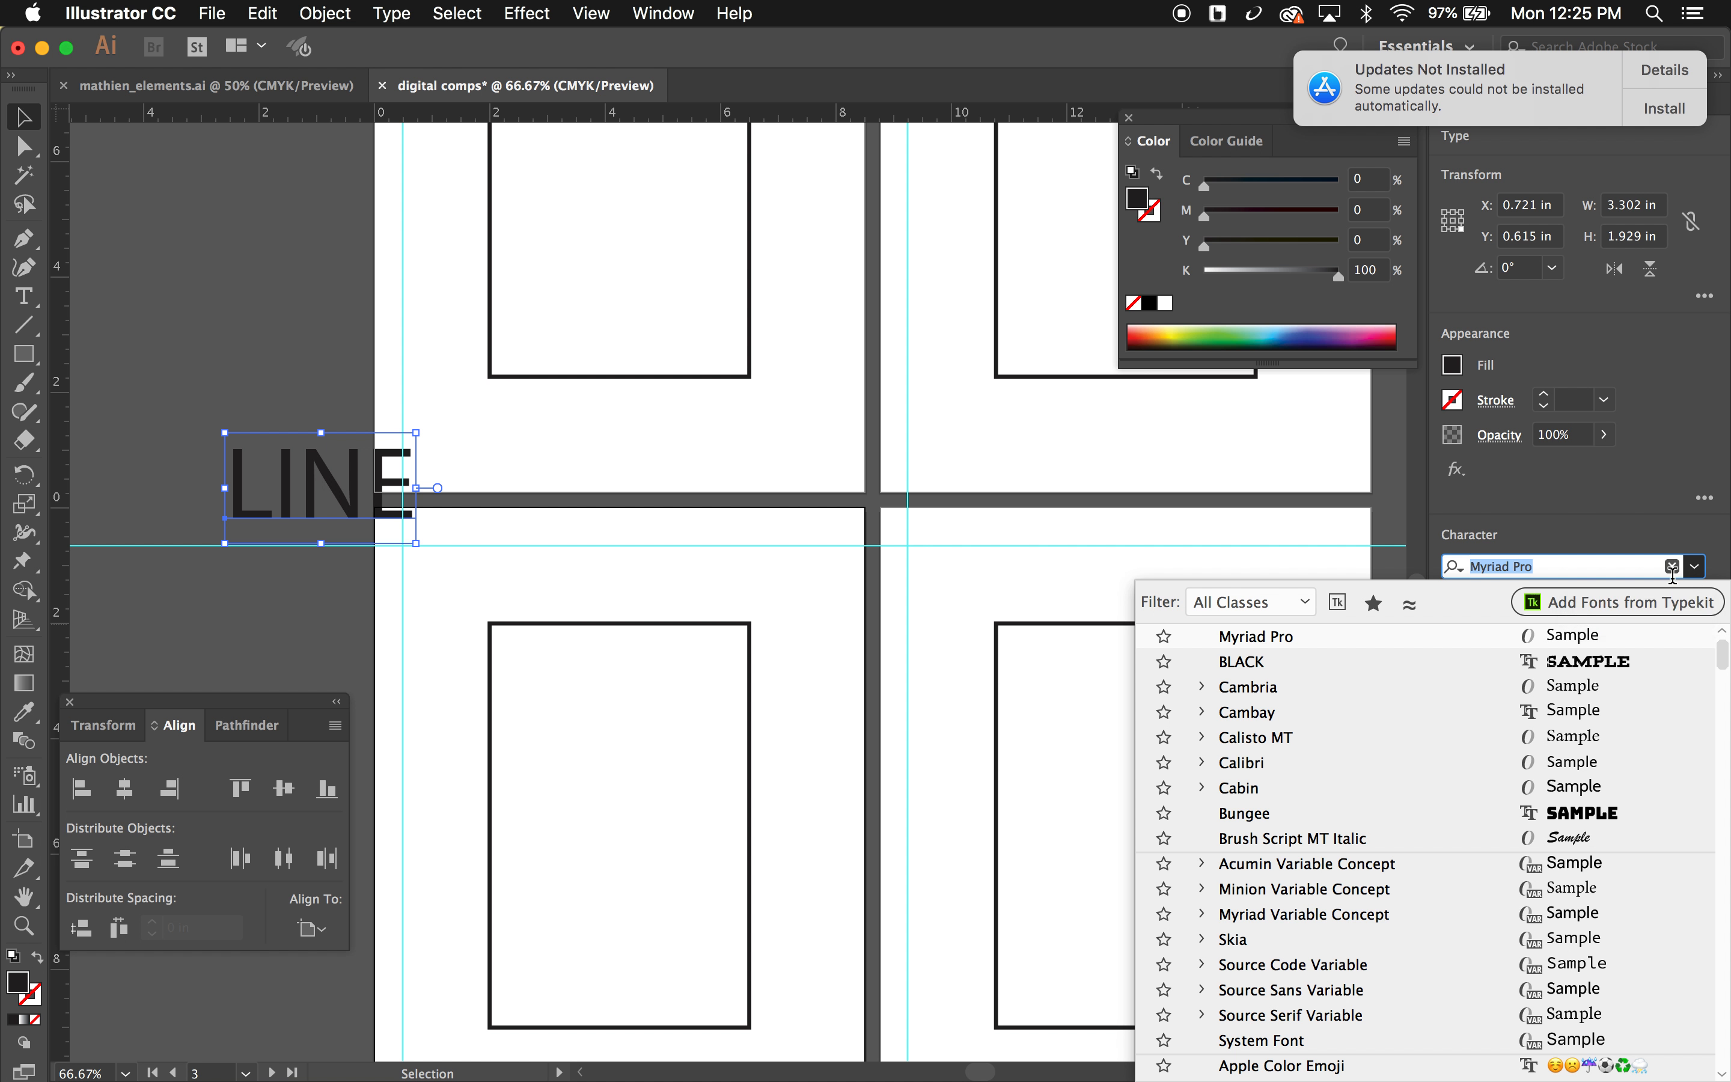
left_click(1483, 824)
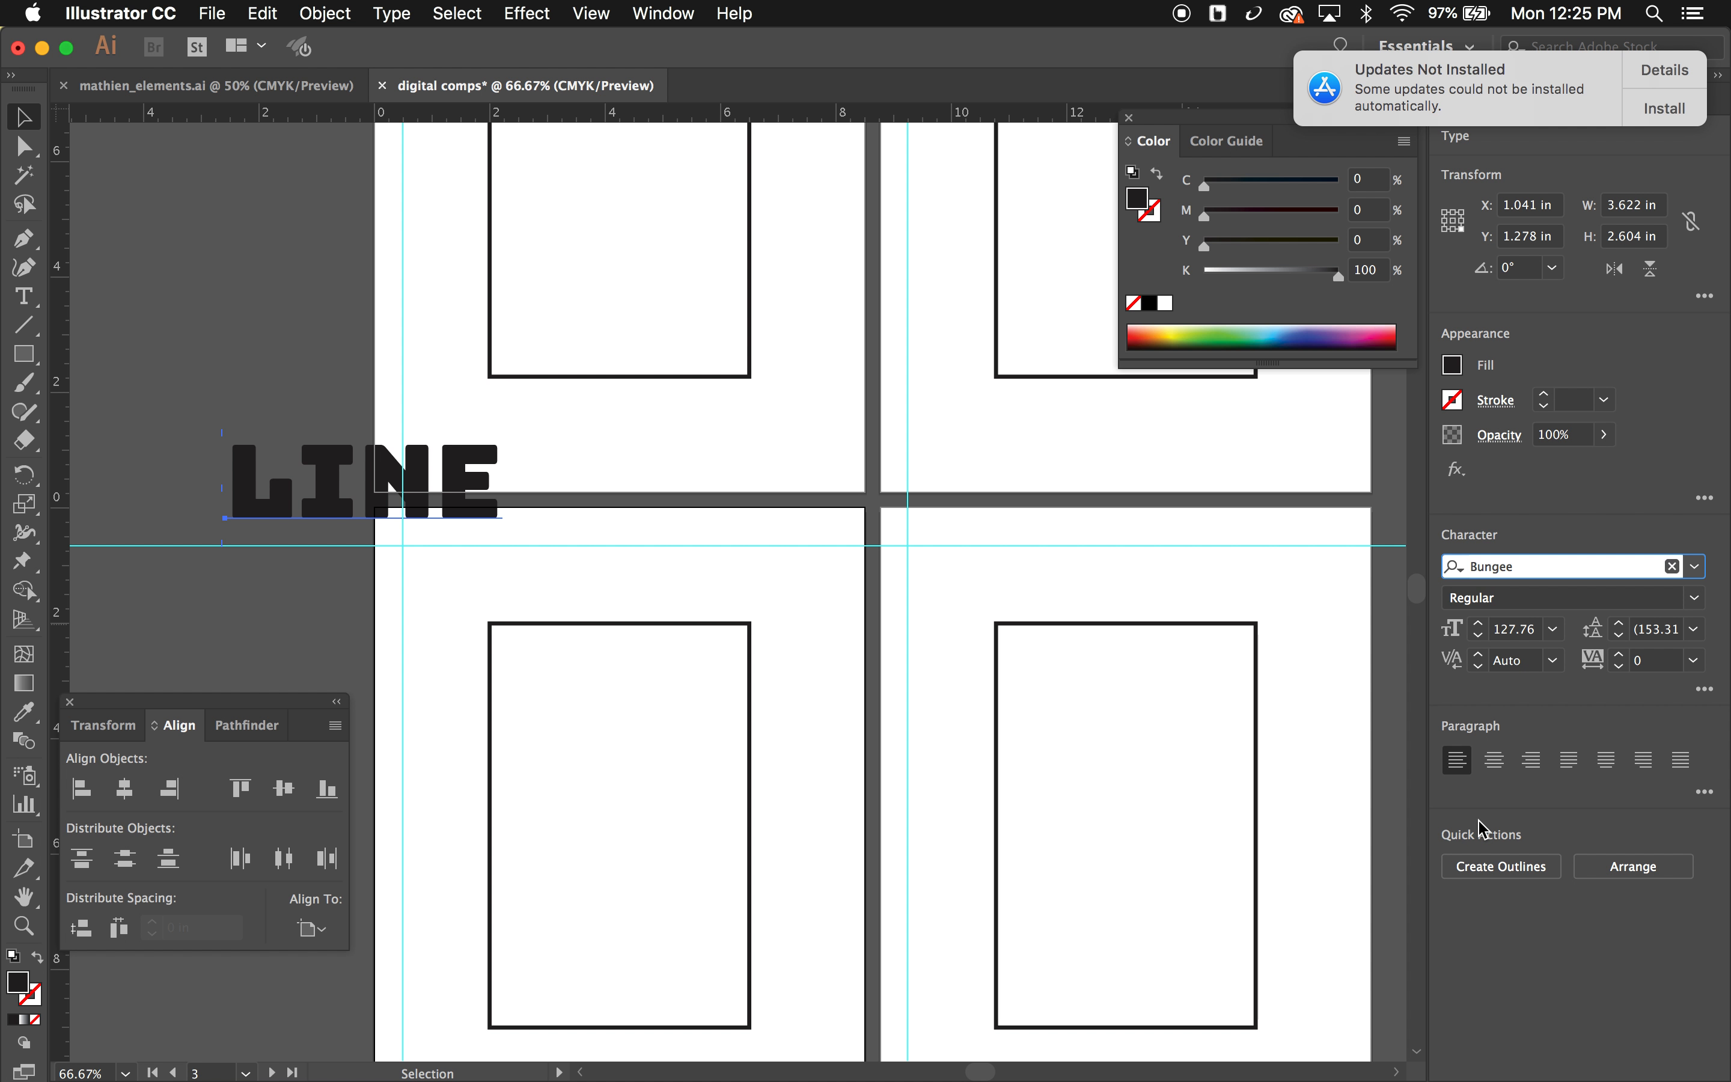
left_click(1557, 630)
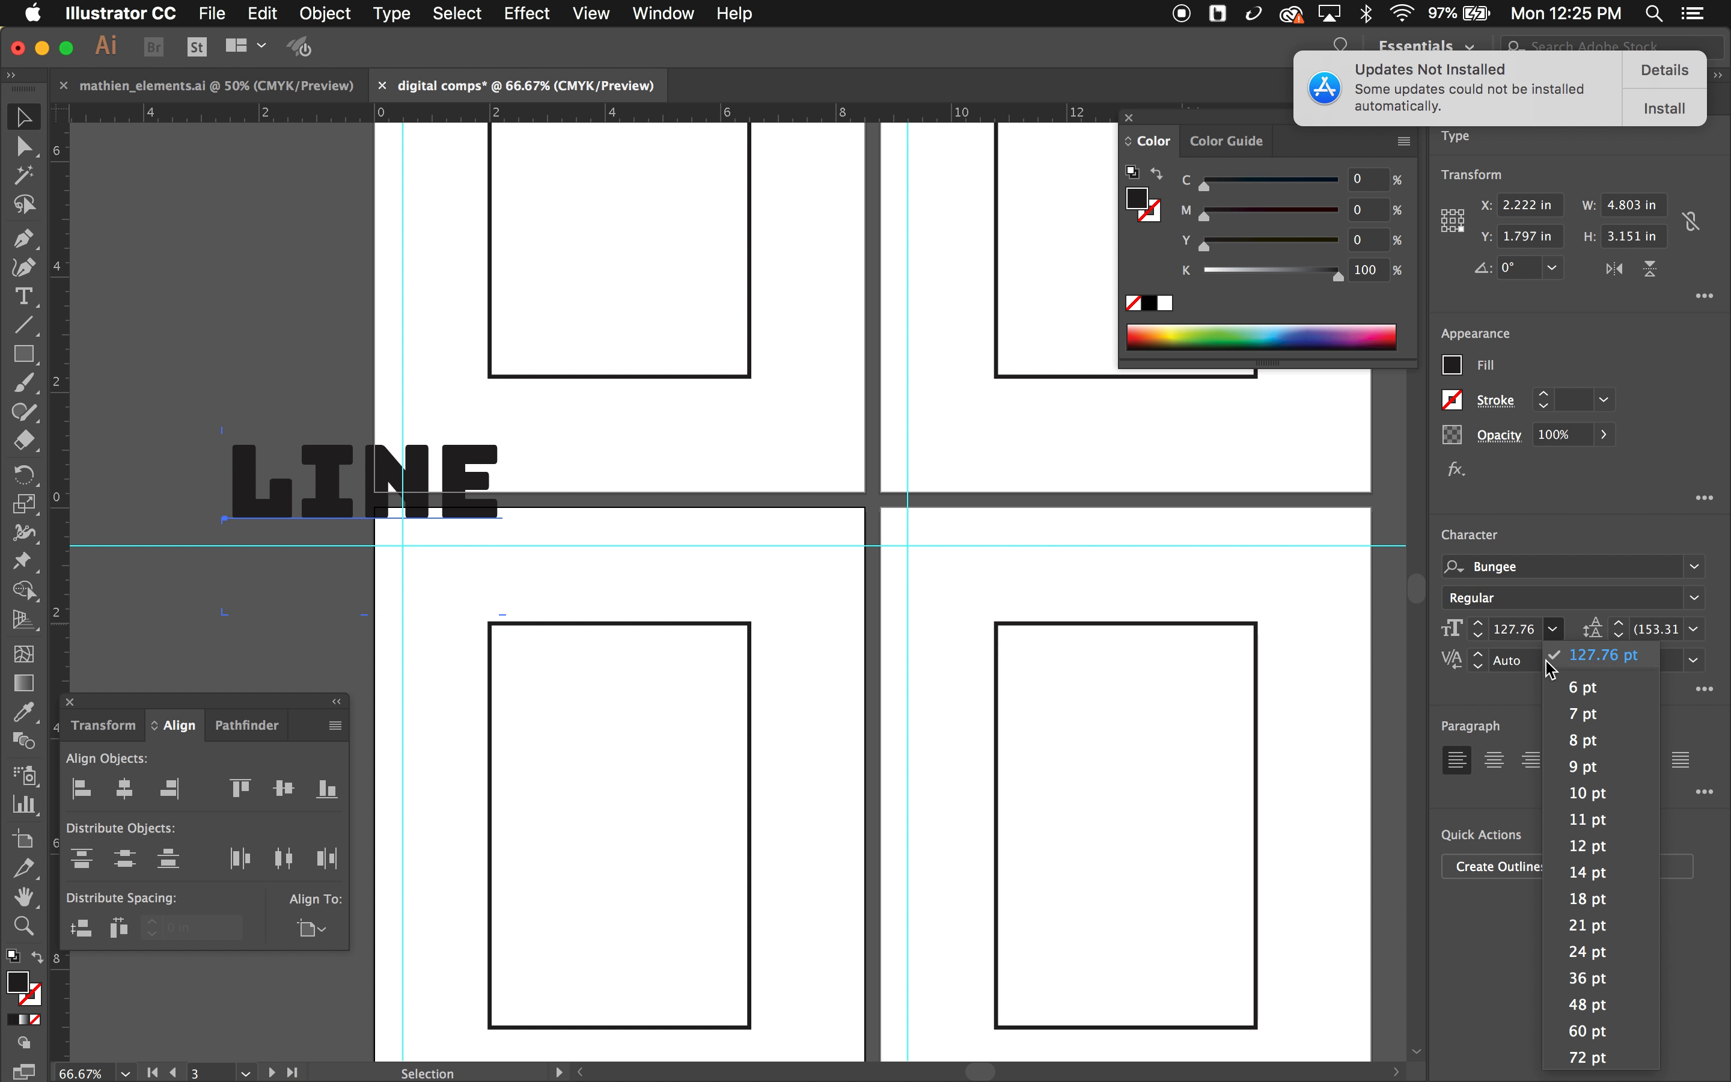
left_click(1589, 1030)
Step: Move the LINE title onto the first artboard, aligned with the intersection of its vertical and horizontal guides above the frame
scroll(297, 442, "up", 3)
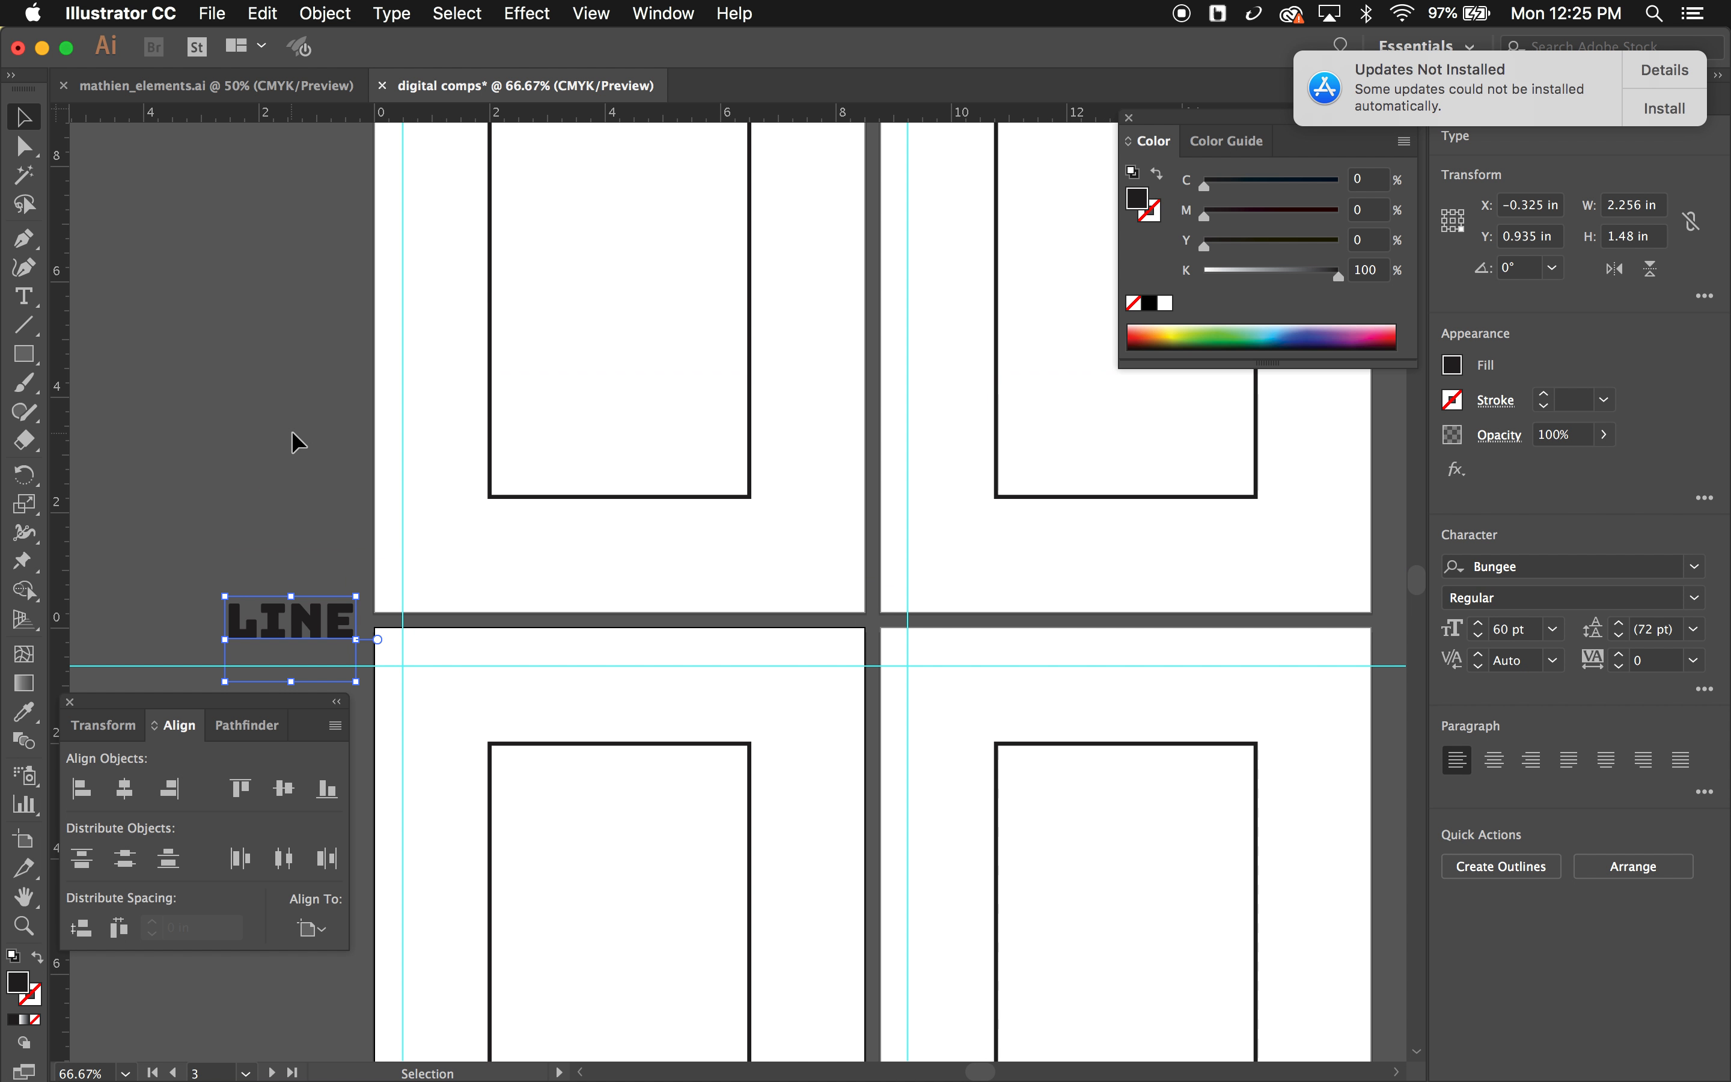
scroll(297, 442, "up", 3)
left_click_drag(260, 706, 239, 871)
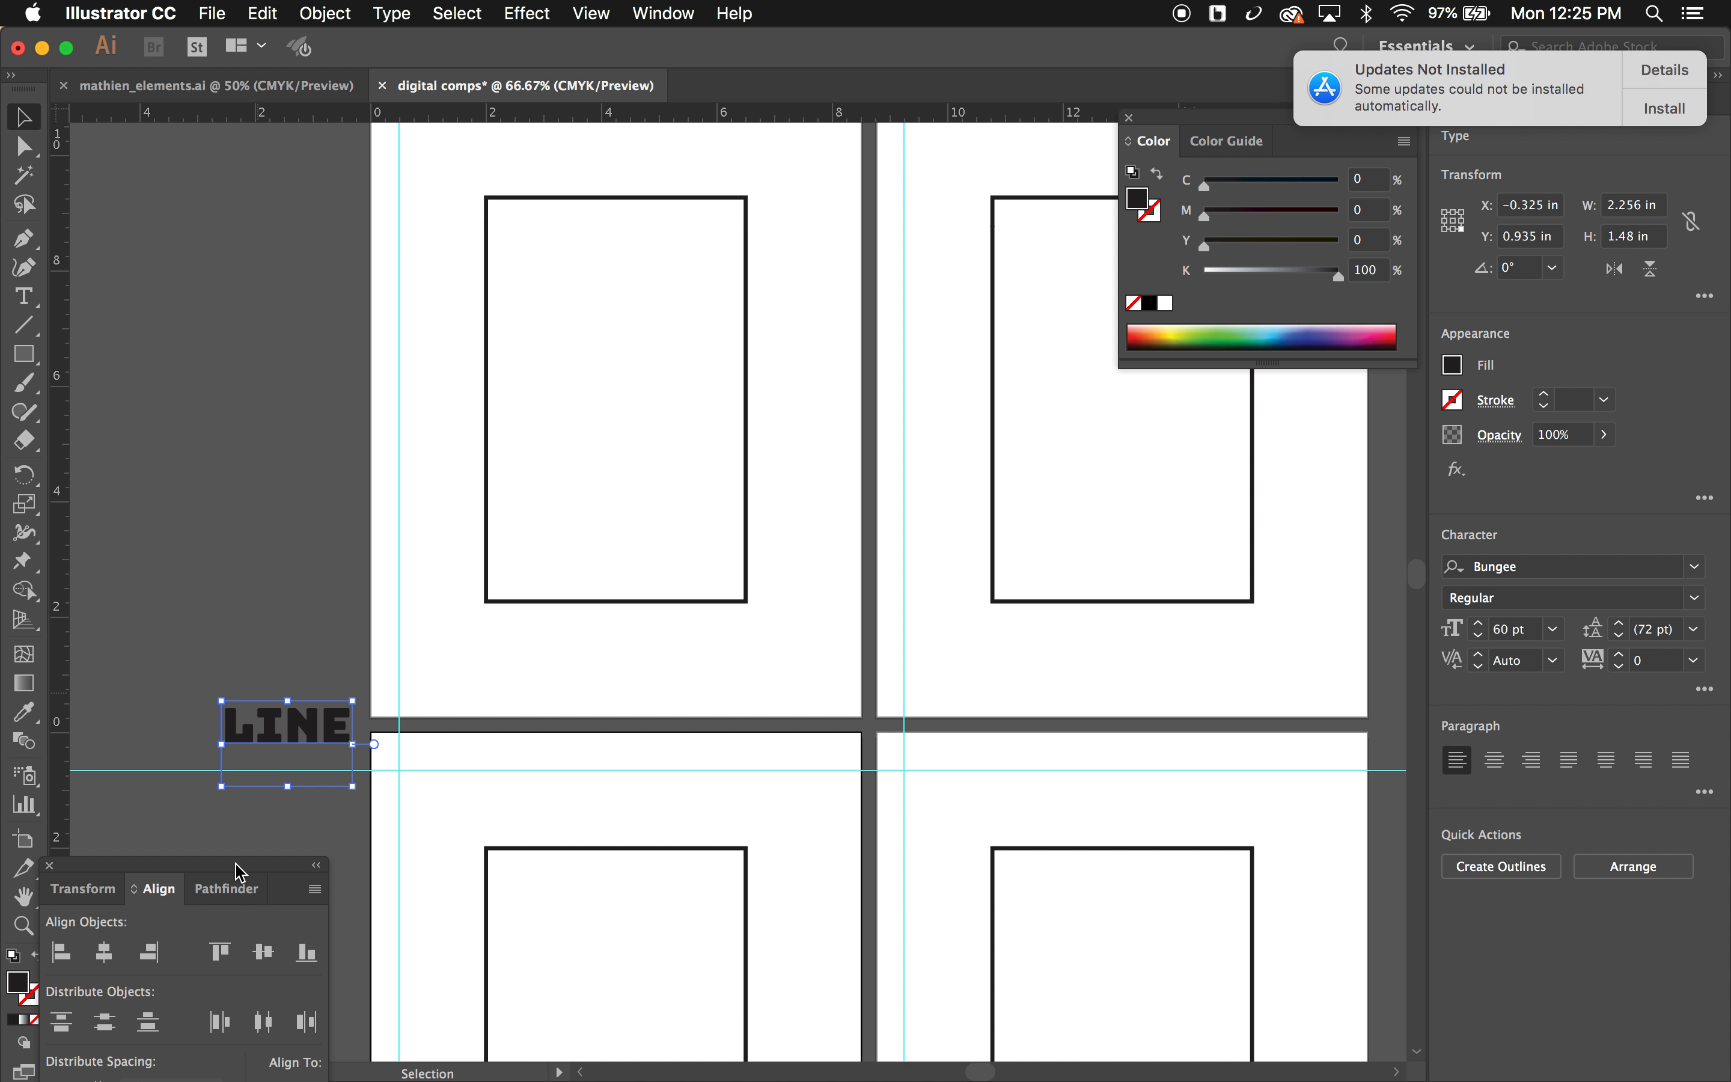
left_click_drag(257, 726, 429, 241)
scroll(429, 240, "up", 4)
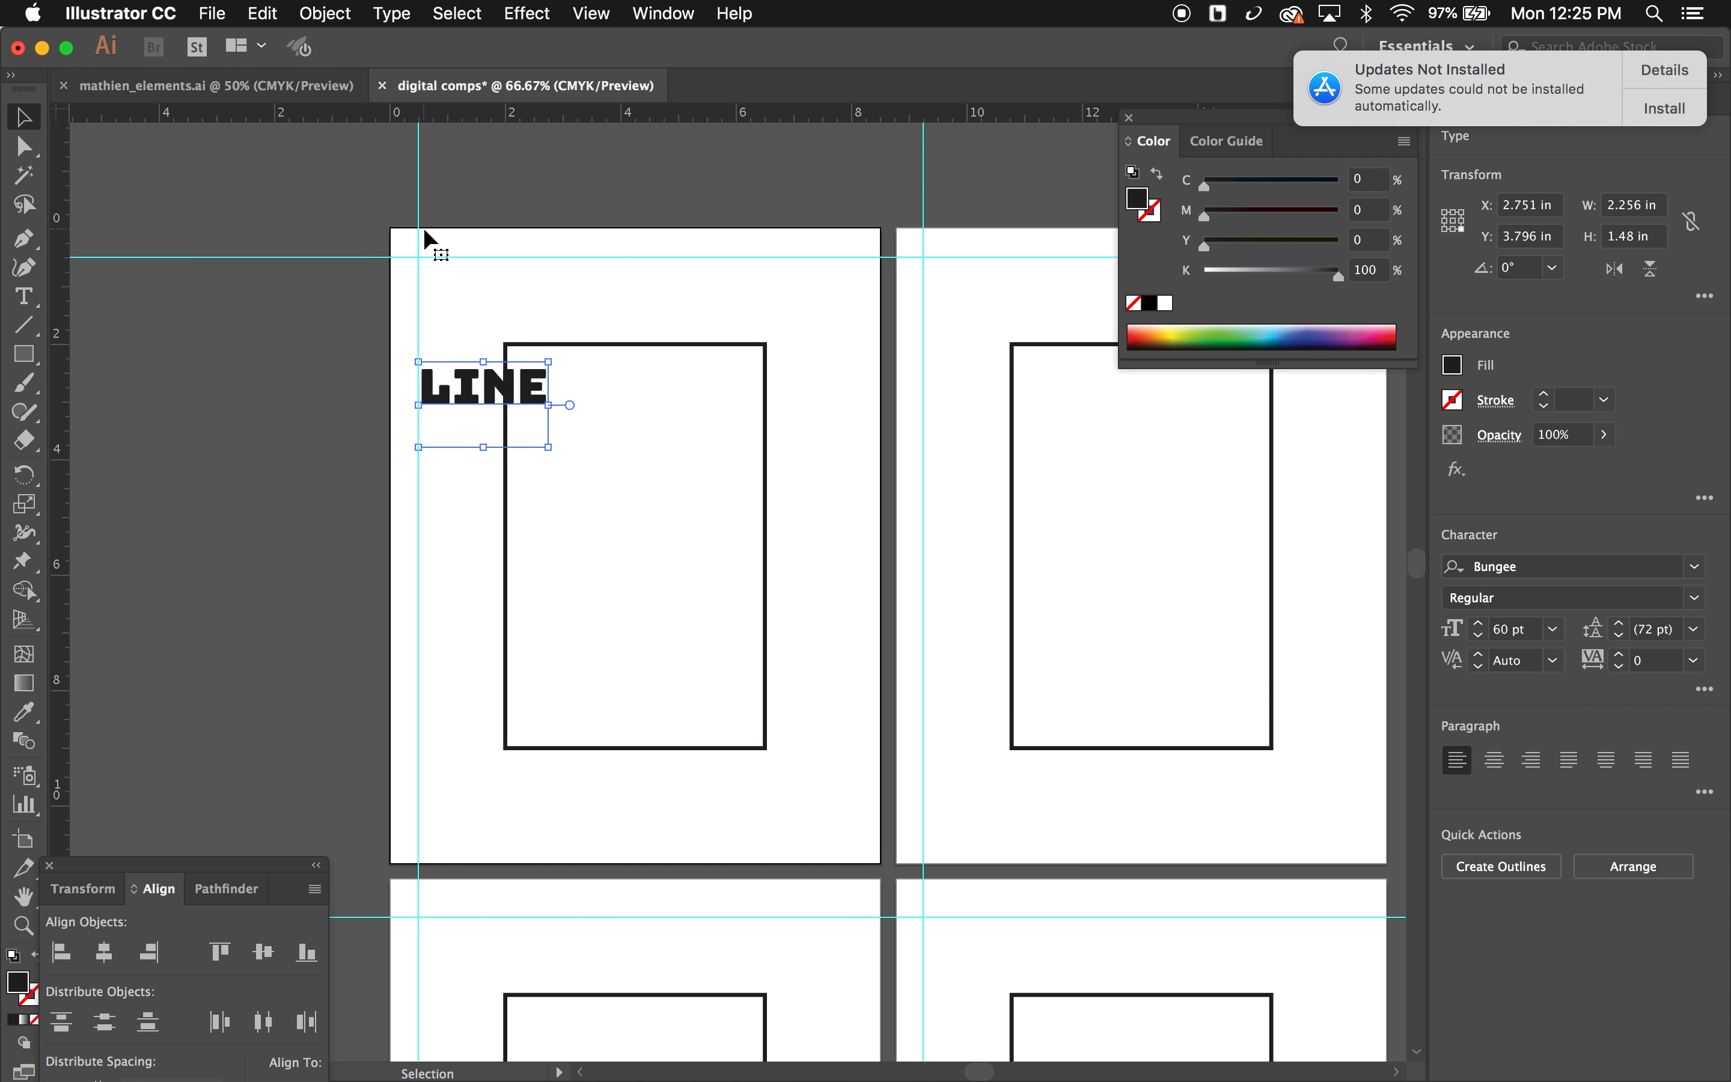
scroll(429, 241, "right", 5)
scroll(429, 242, "up", 3)
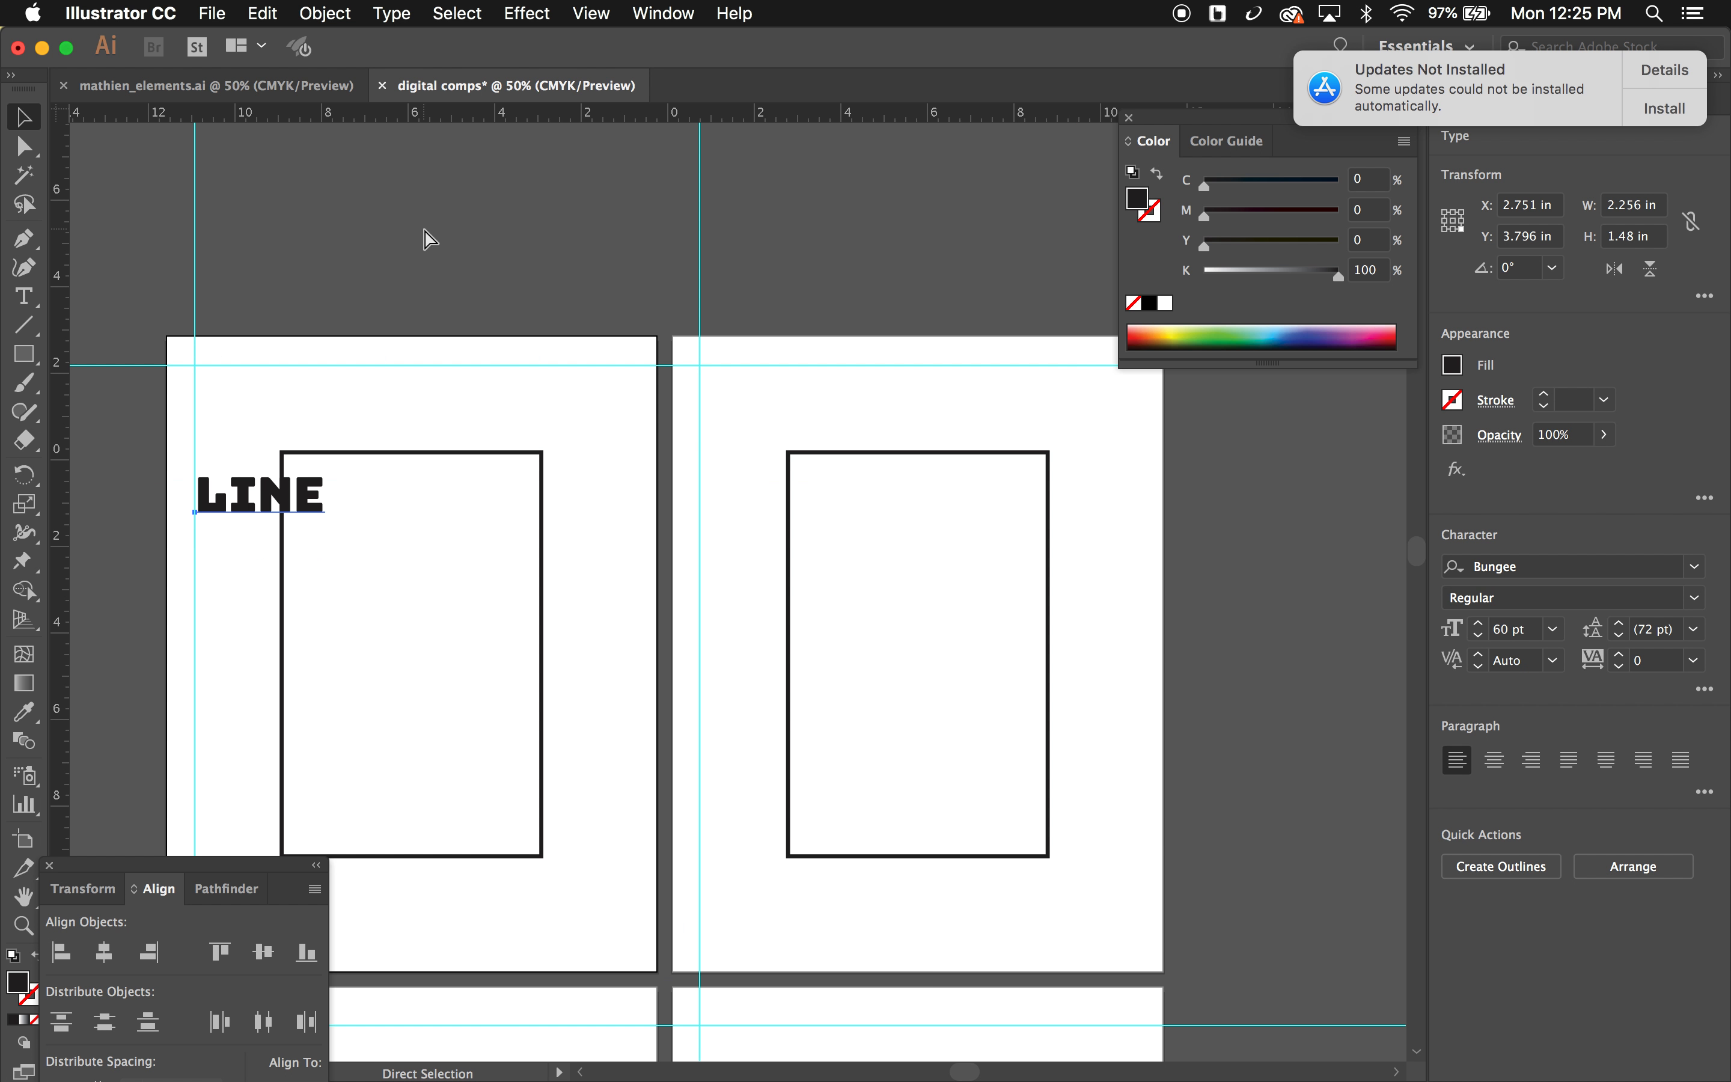
scroll(429, 242, "left", 10)
scroll(429, 241, "up", 2)
scroll(428, 238, "right", 8)
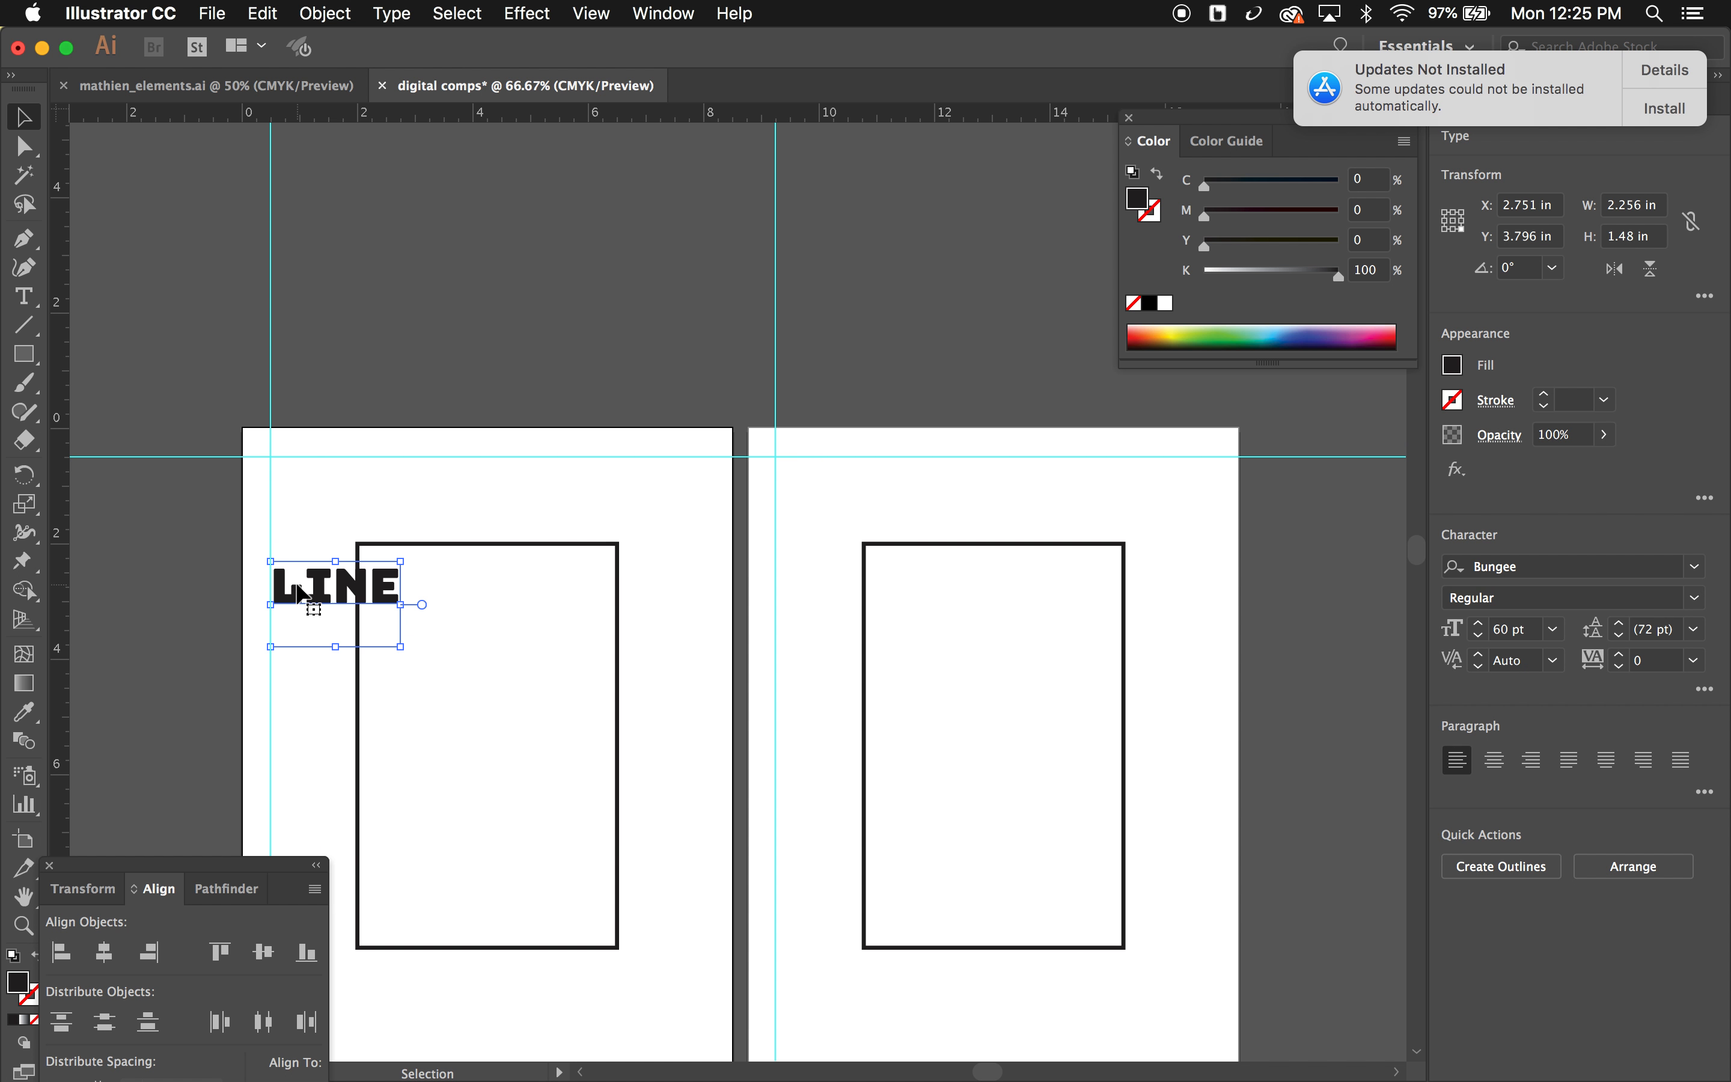
left_click_drag(295, 586, 294, 478)
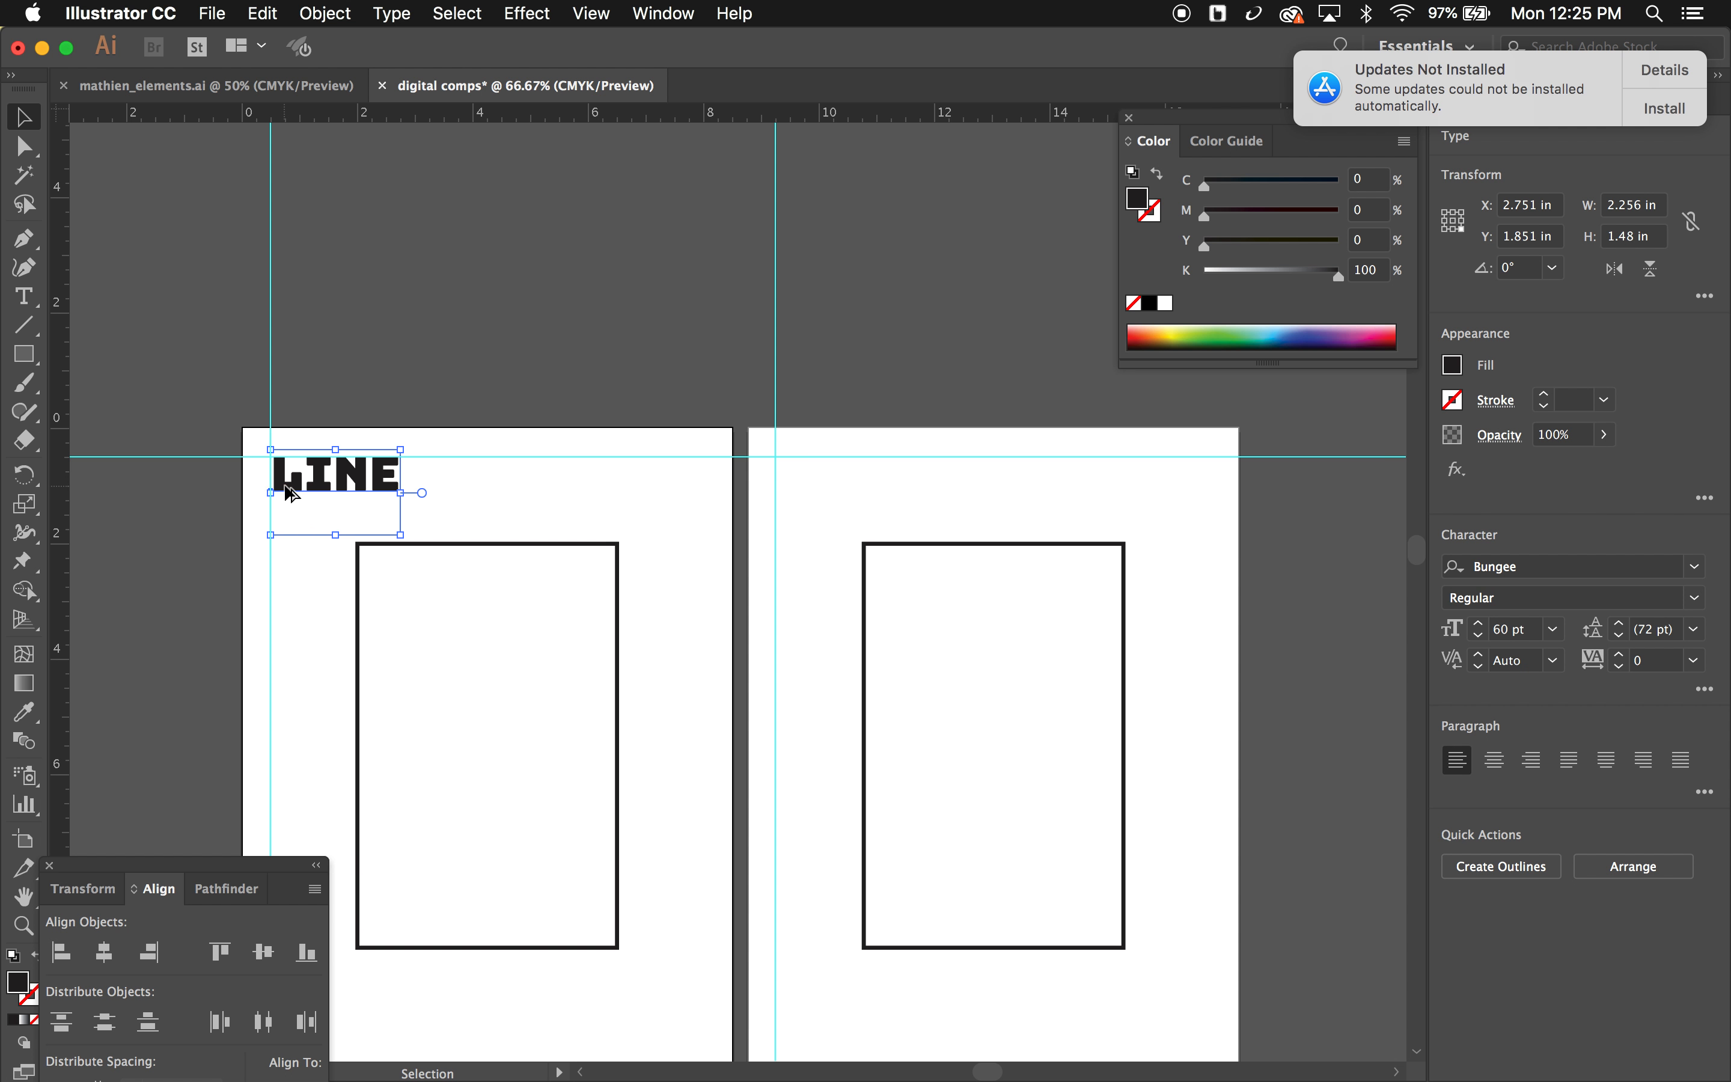
Step: Copy the LINE title to the second artboard's guide corner, and duplicate both titles straight down to the guides on the lower artboards
left_click_drag(299, 480, 793, 492)
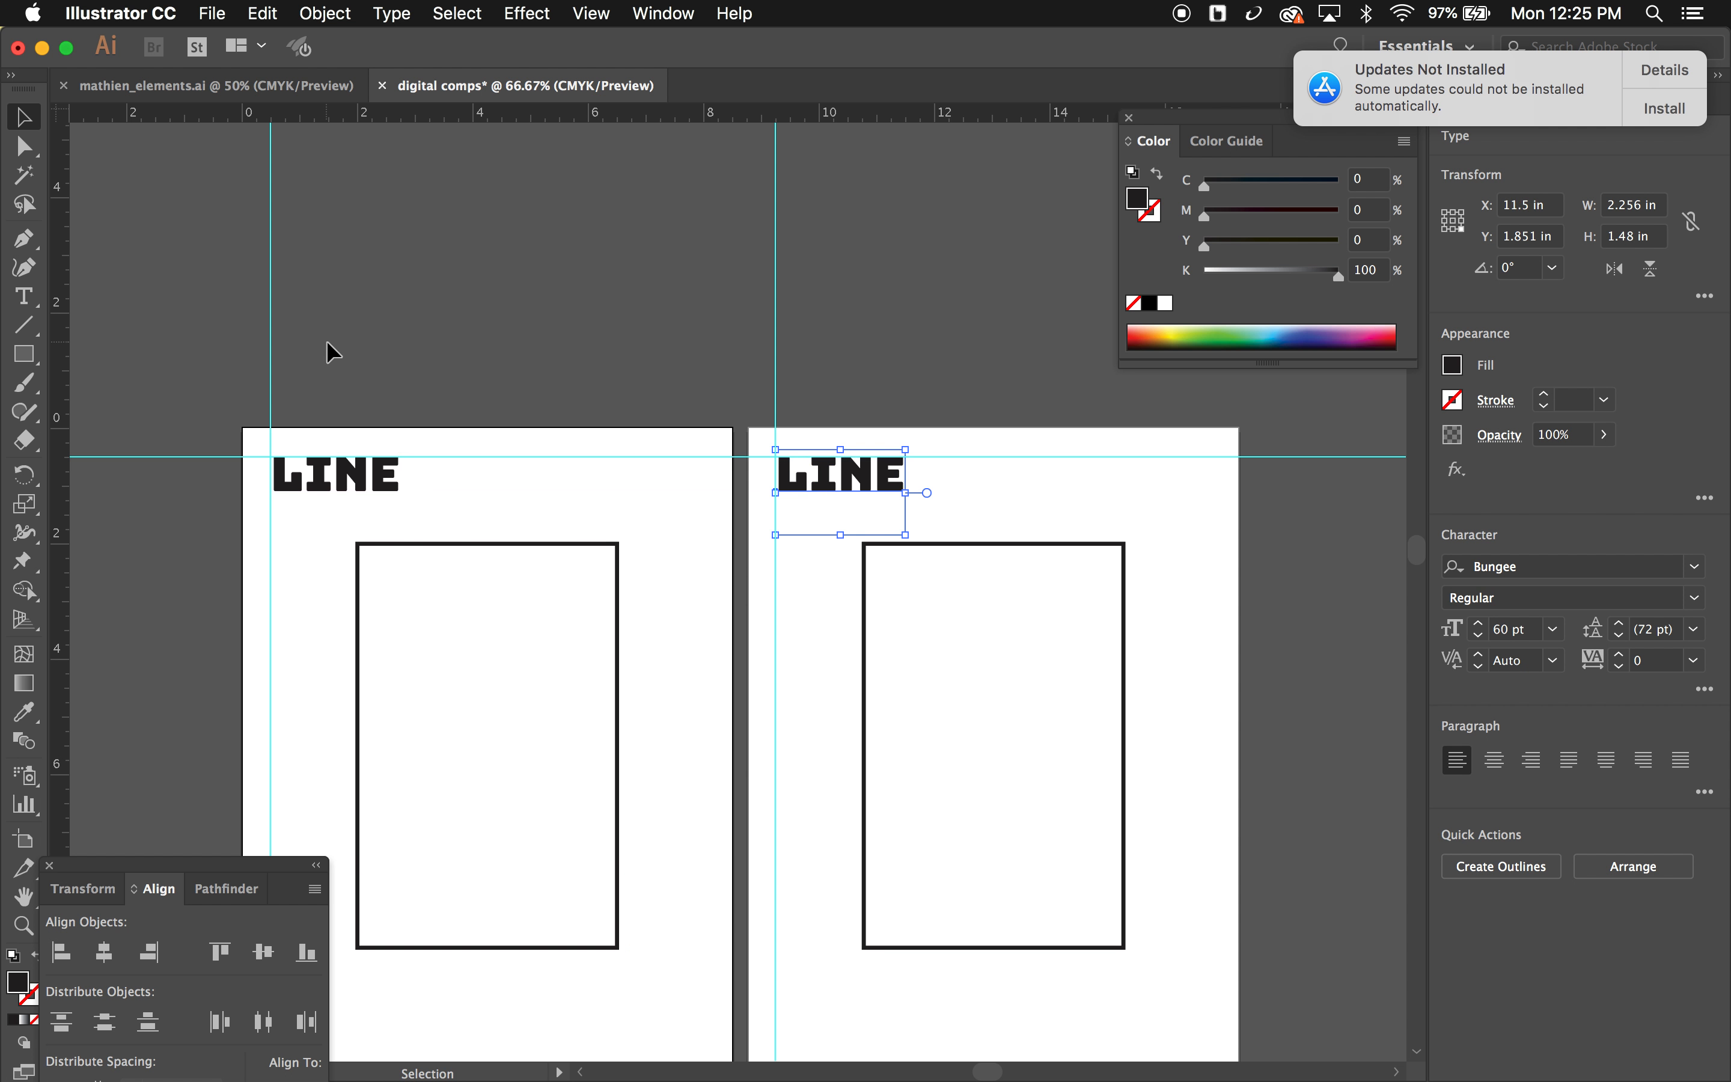
left_click(336, 394)
left_click(336, 487)
left_click(851, 483, "shift")
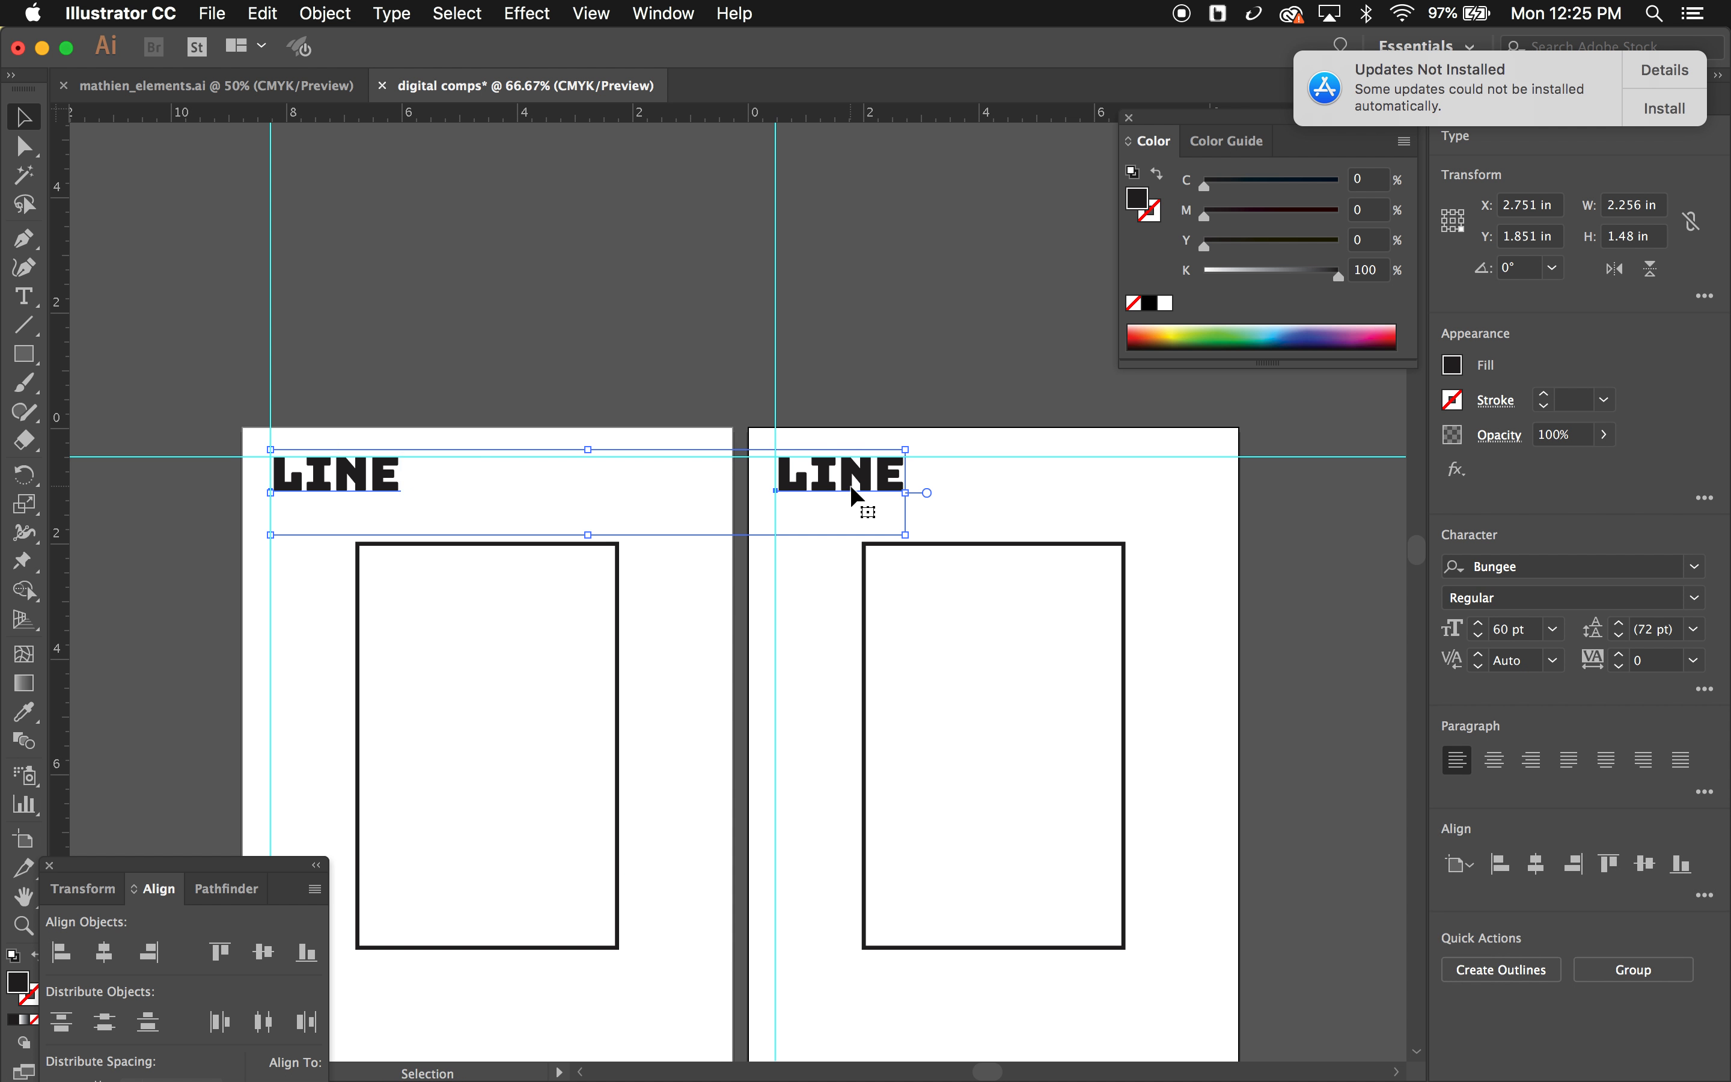
scroll(851, 487, "down", 5)
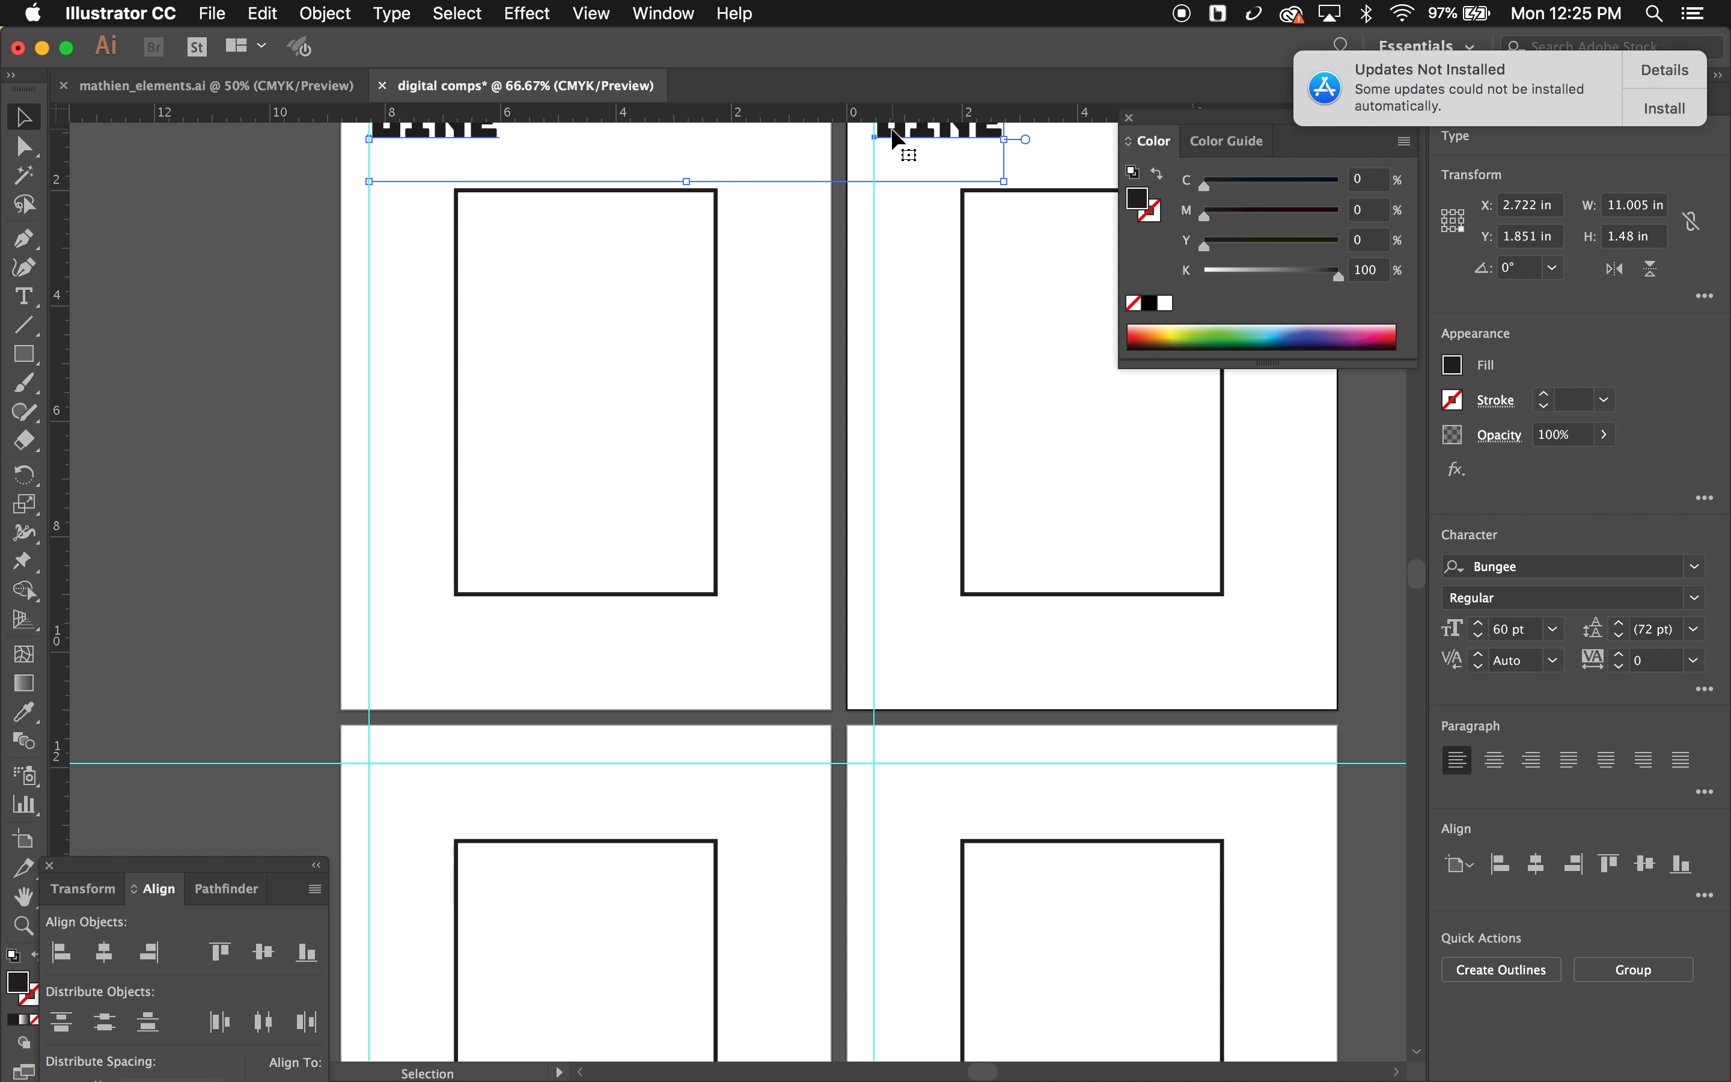
left_click_drag(906, 153, 930, 801)
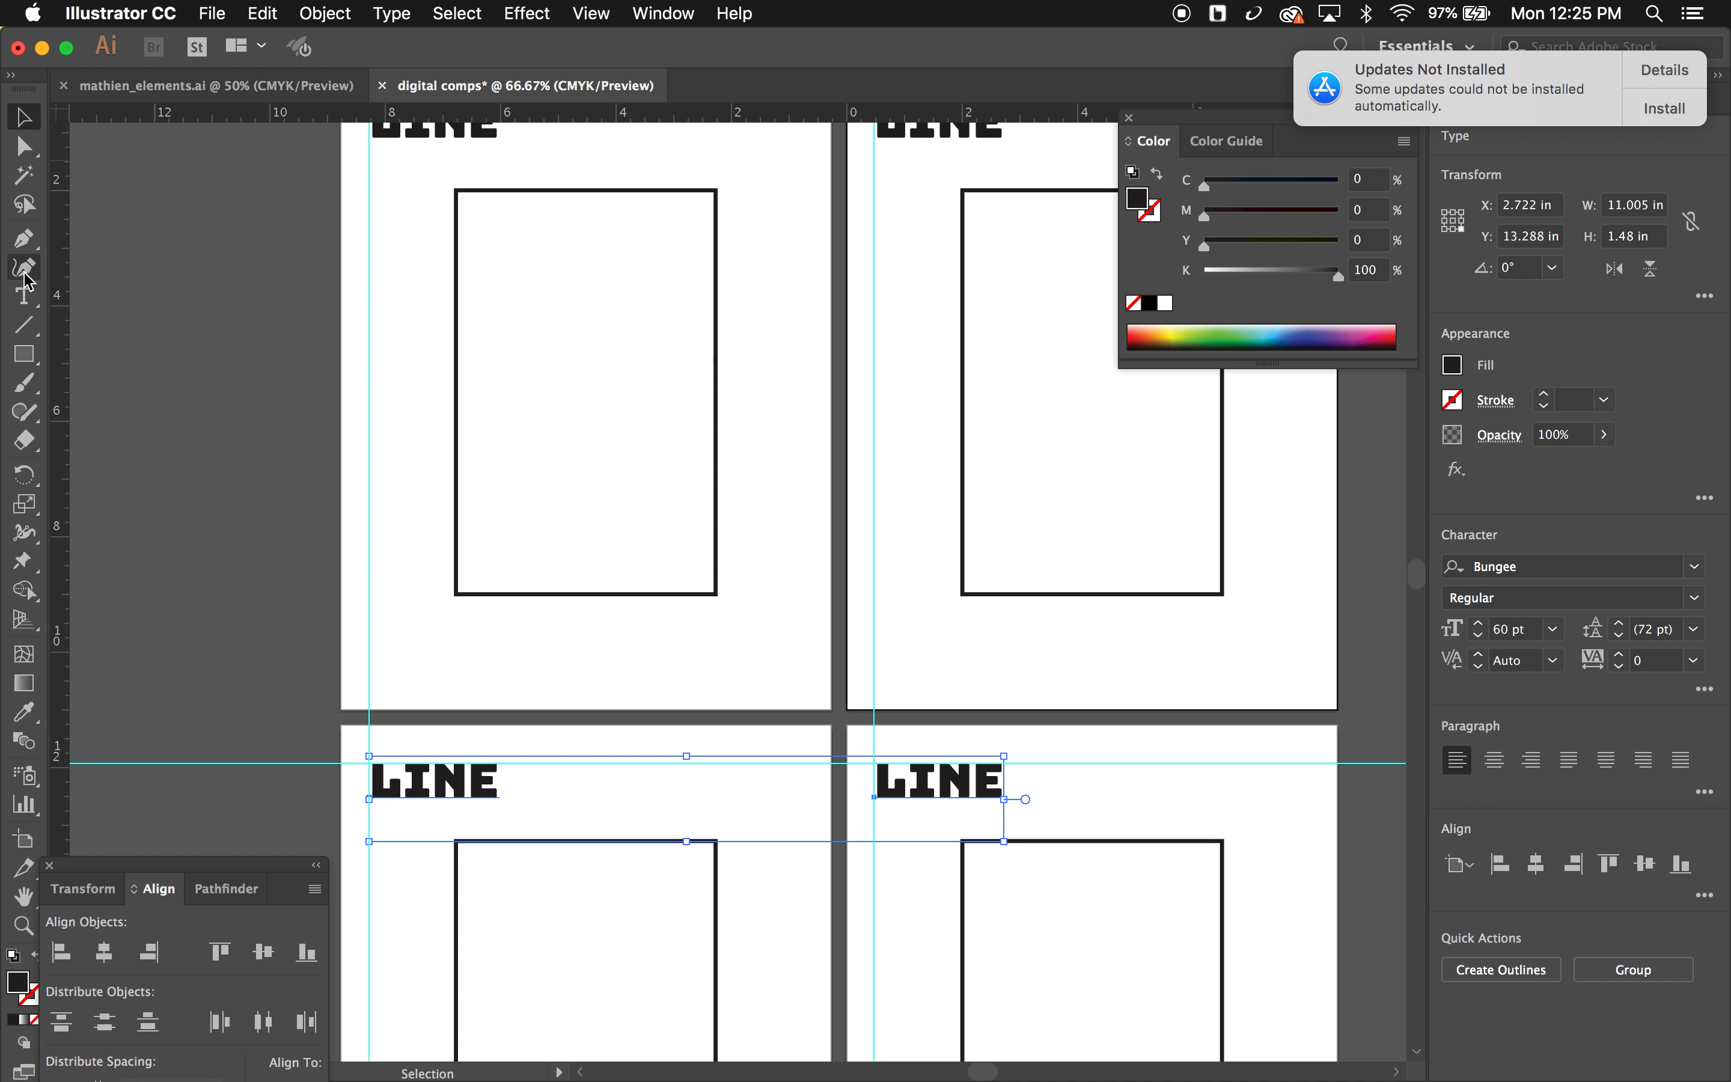
Step: Change the title on the second artboard to SHAPE
left_click(24, 296)
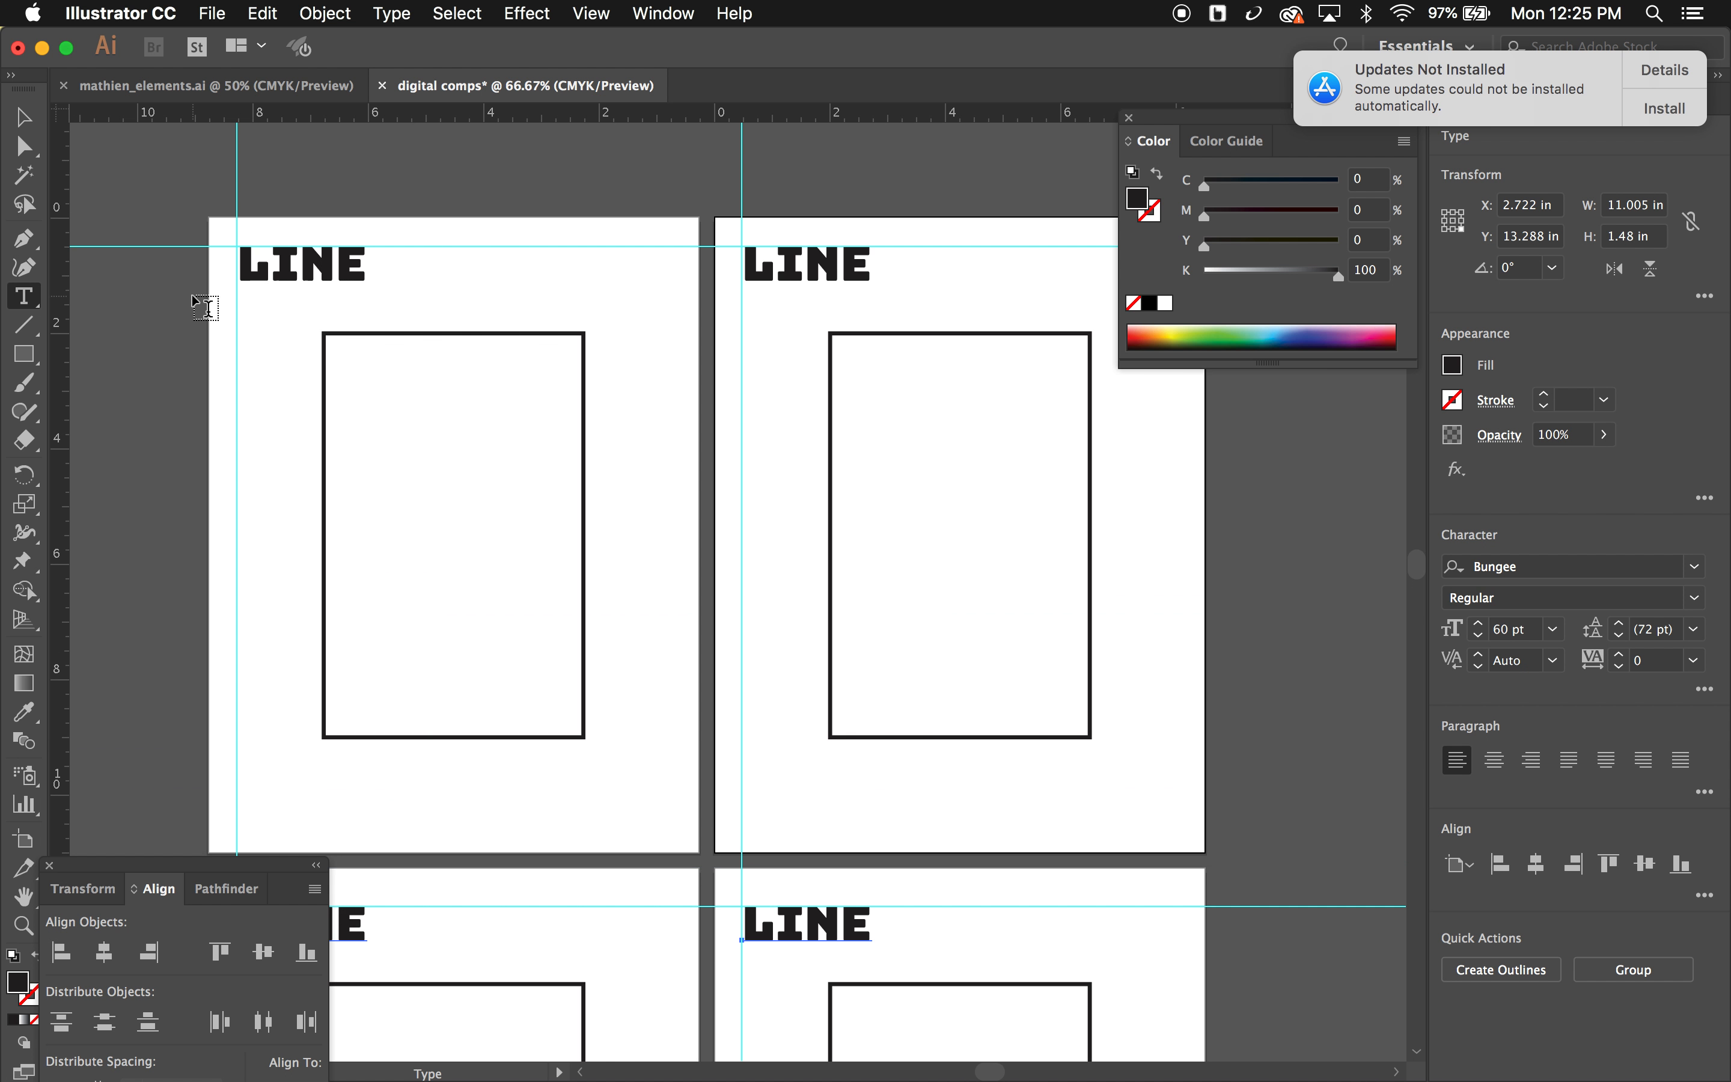
double_click(776, 262)
type("SHAPE")
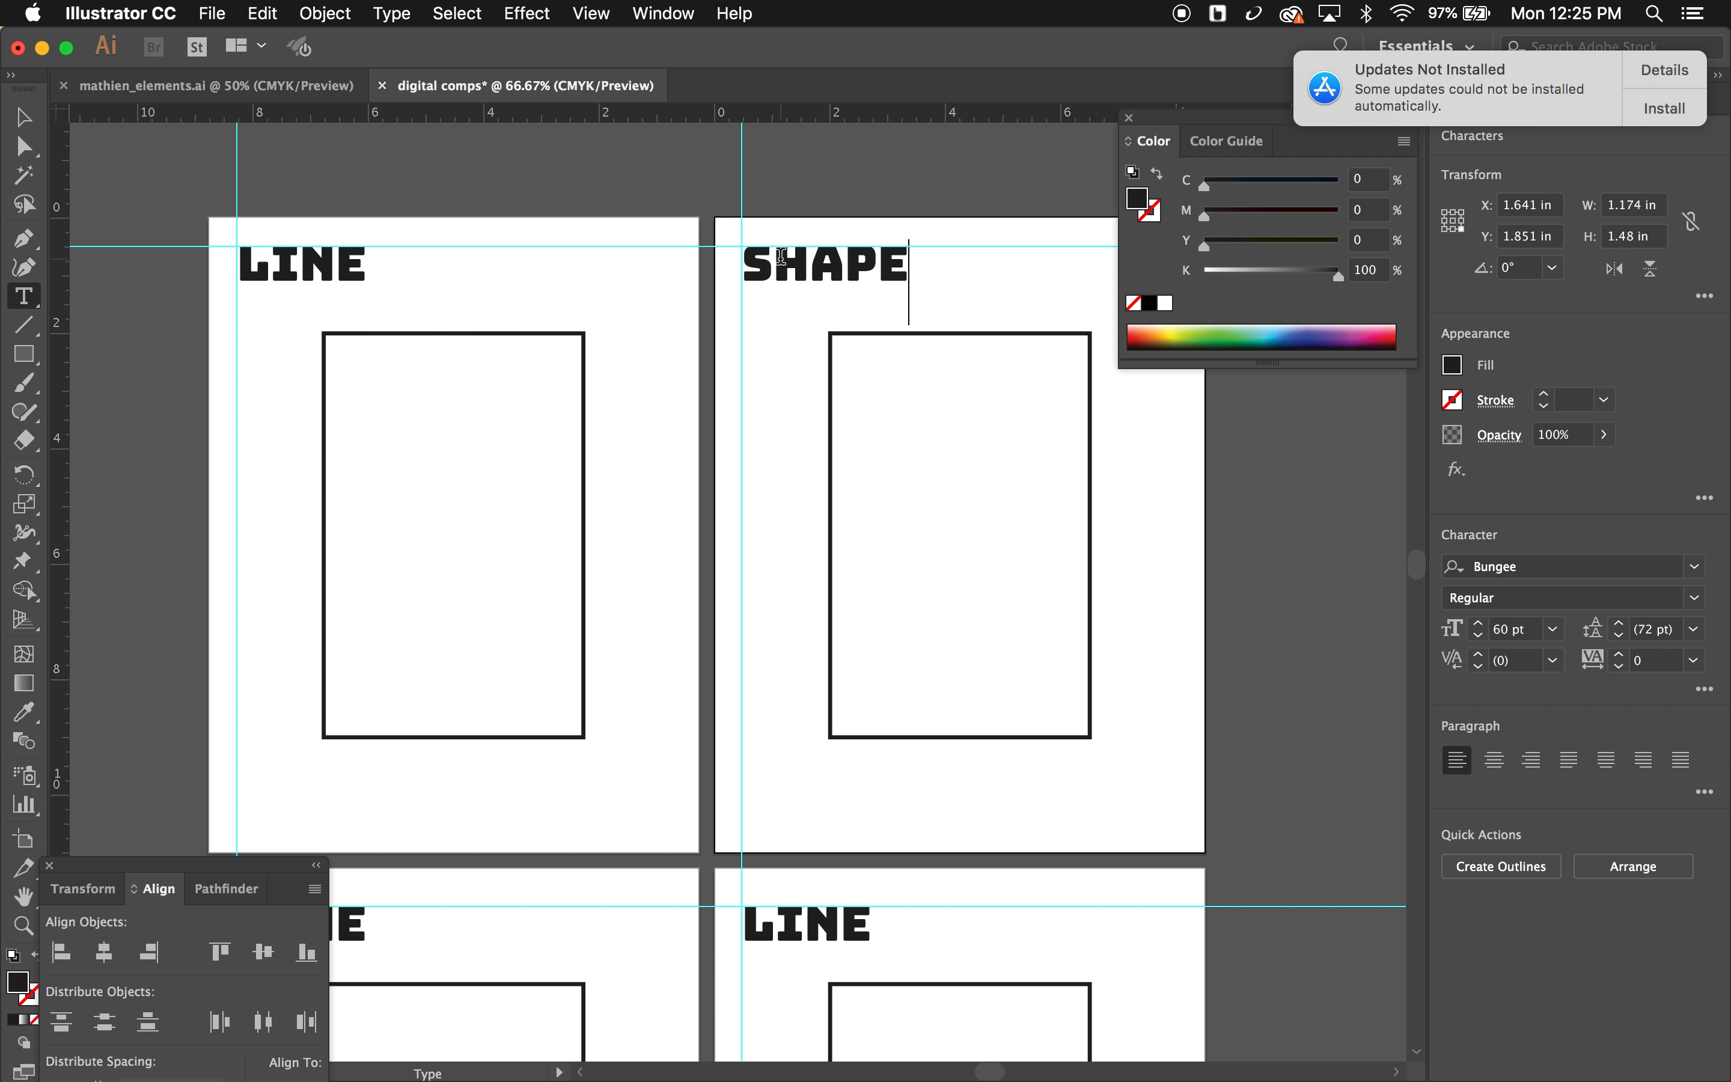
Step: Change the titles on the two lower artboards to TEXTURE on the third and COLOR on the fourth
scroll(433, 928, "left", 5)
scroll(432, 927, "down", 2)
scroll(438, 931, "left", 2)
scroll(438, 931, "down", 1)
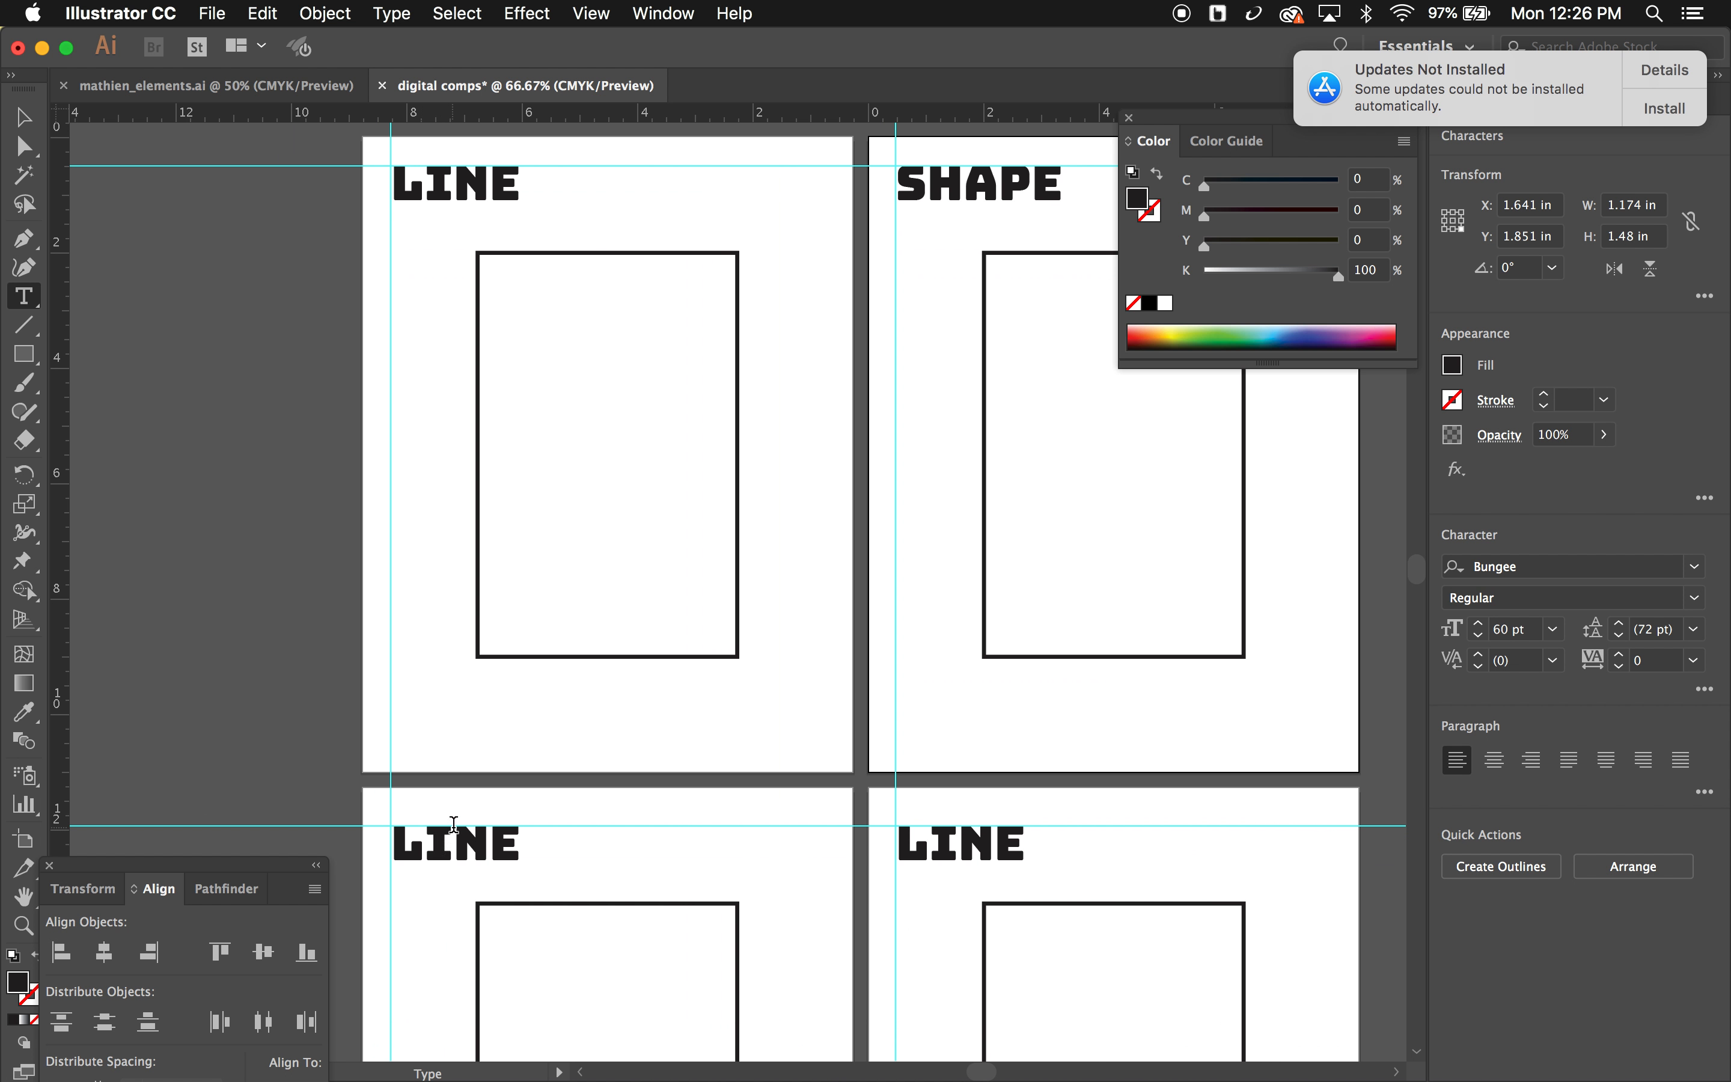
double_click(458, 841)
type("TEXTURE")
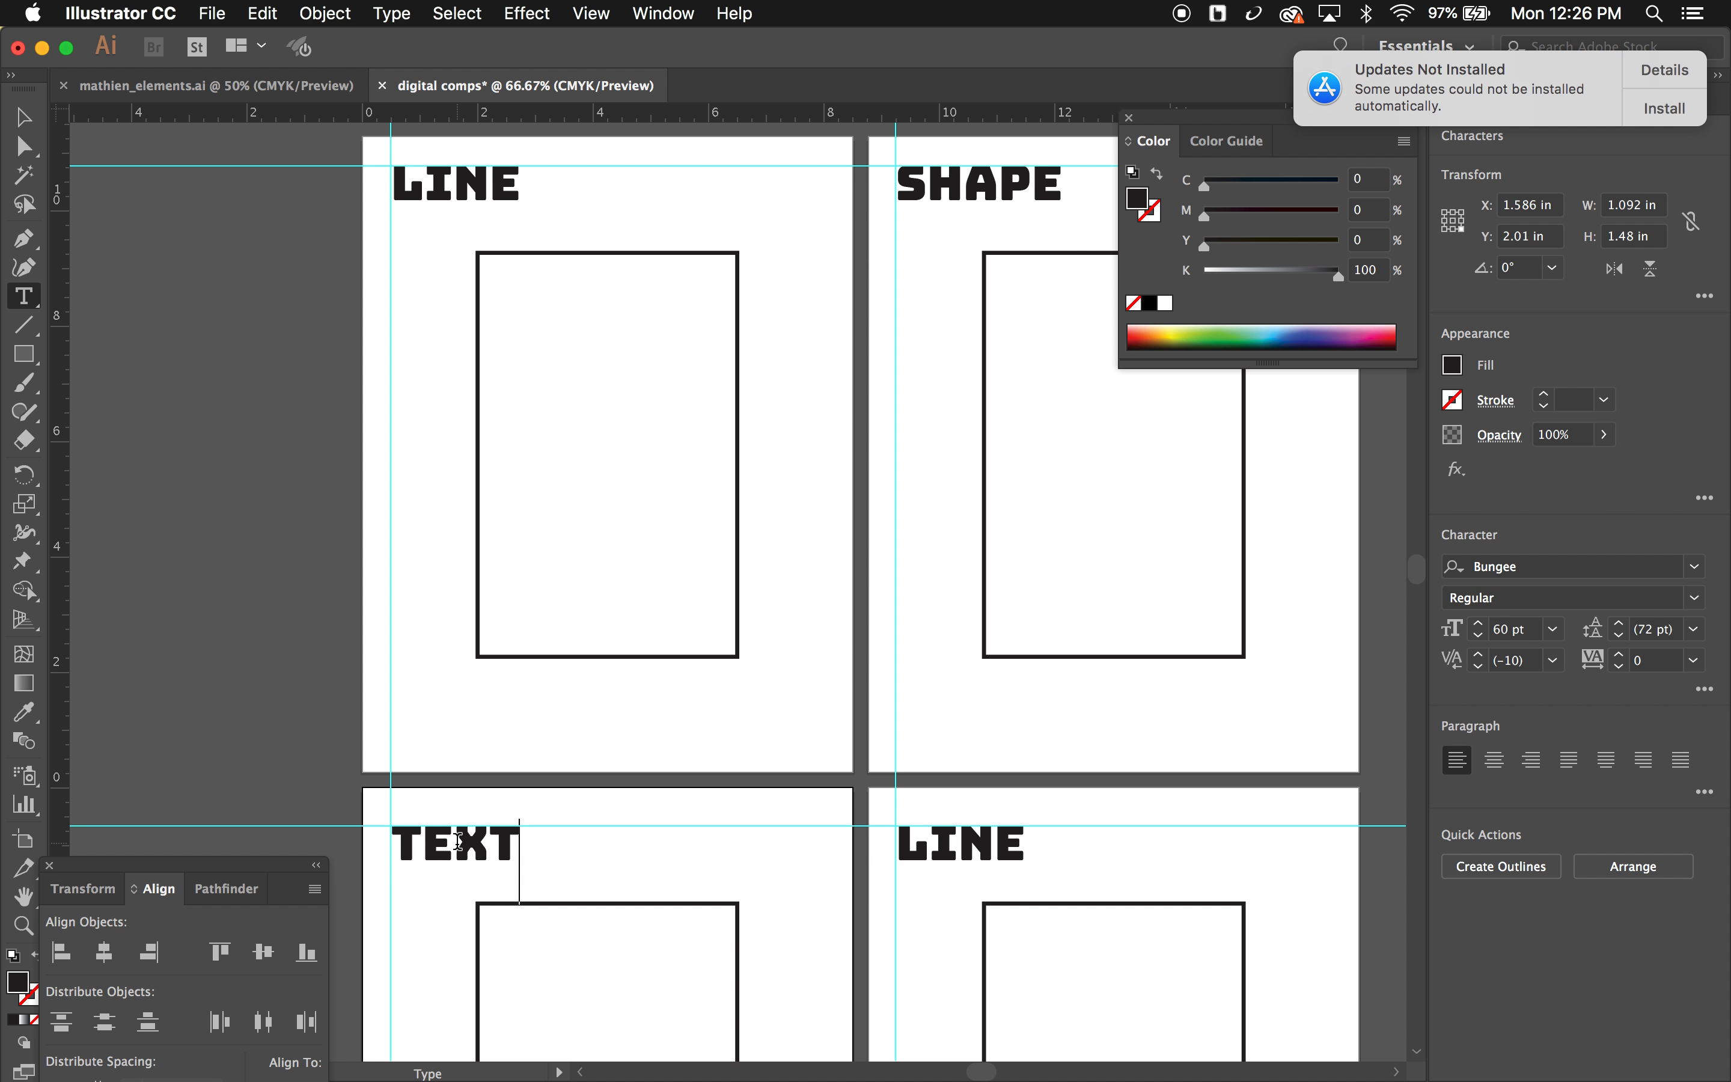
double_click(922, 829)
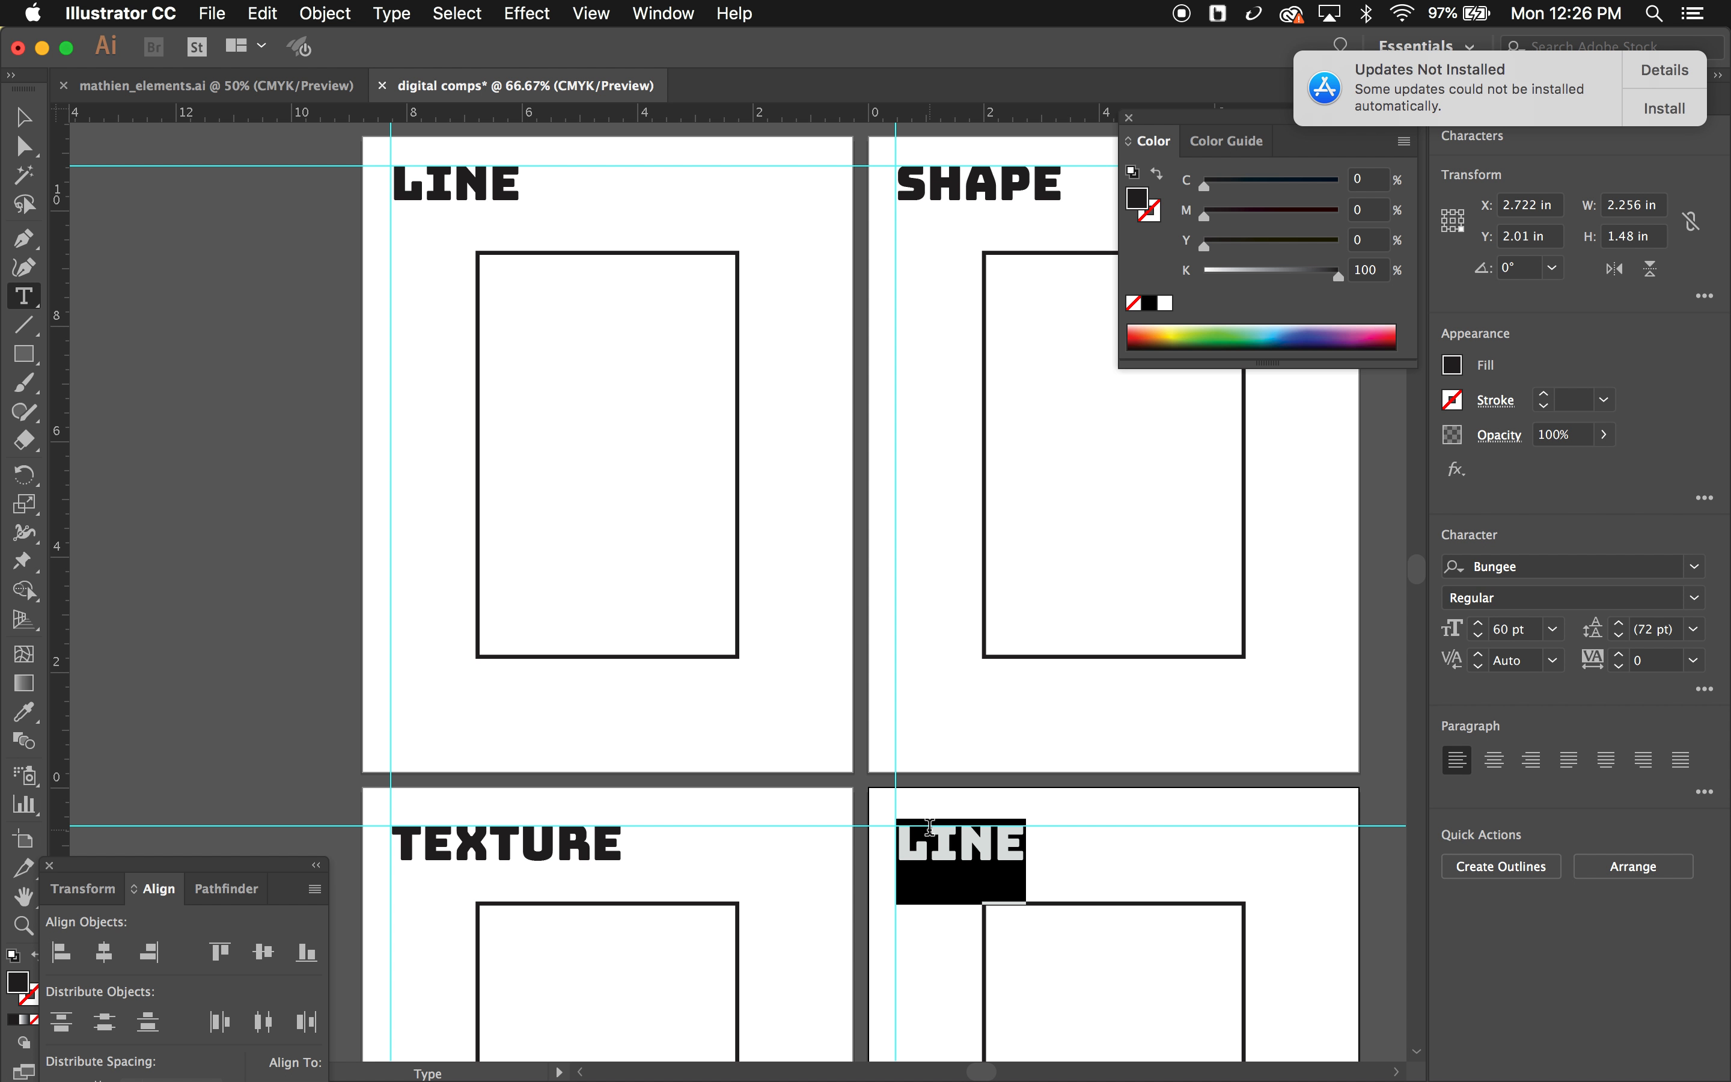
type("COLOR")
scroll(930, 826, "down", 3)
scroll(929, 826, "right", 3)
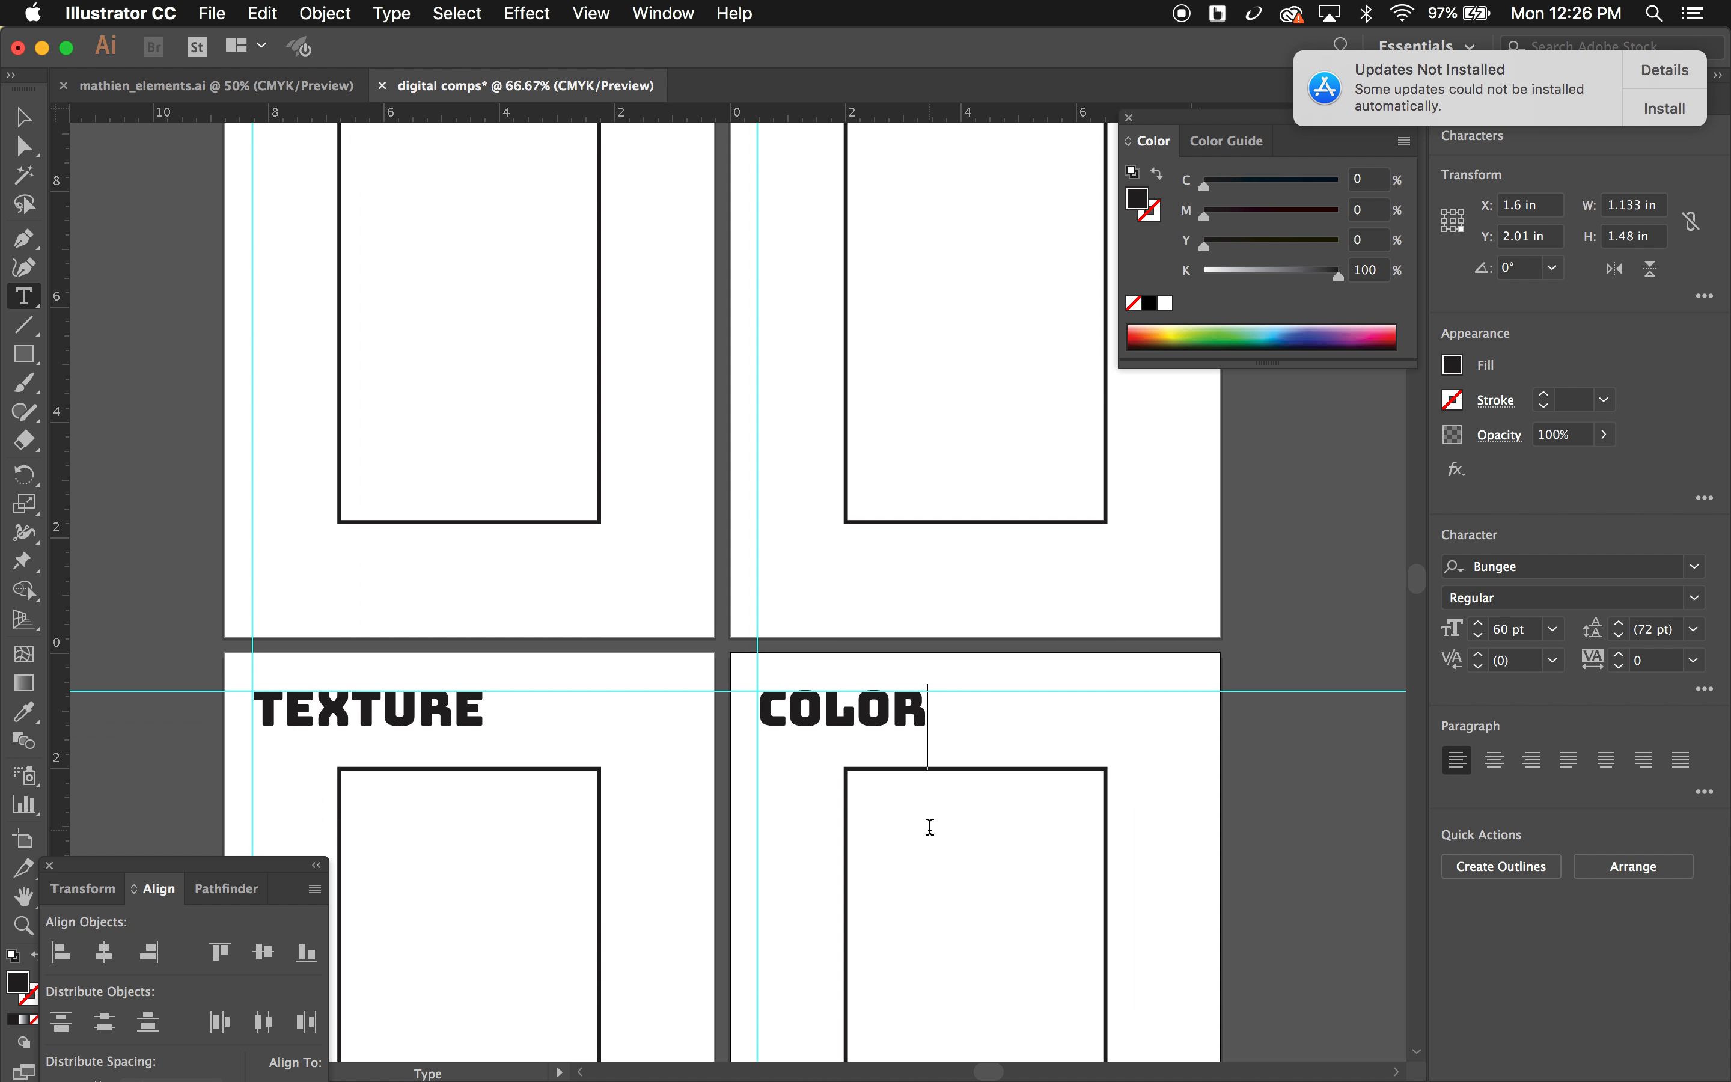
Step: Dismiss the software update notification and lock Layer 1
left_click(1672, 108)
left_click(1633, 183)
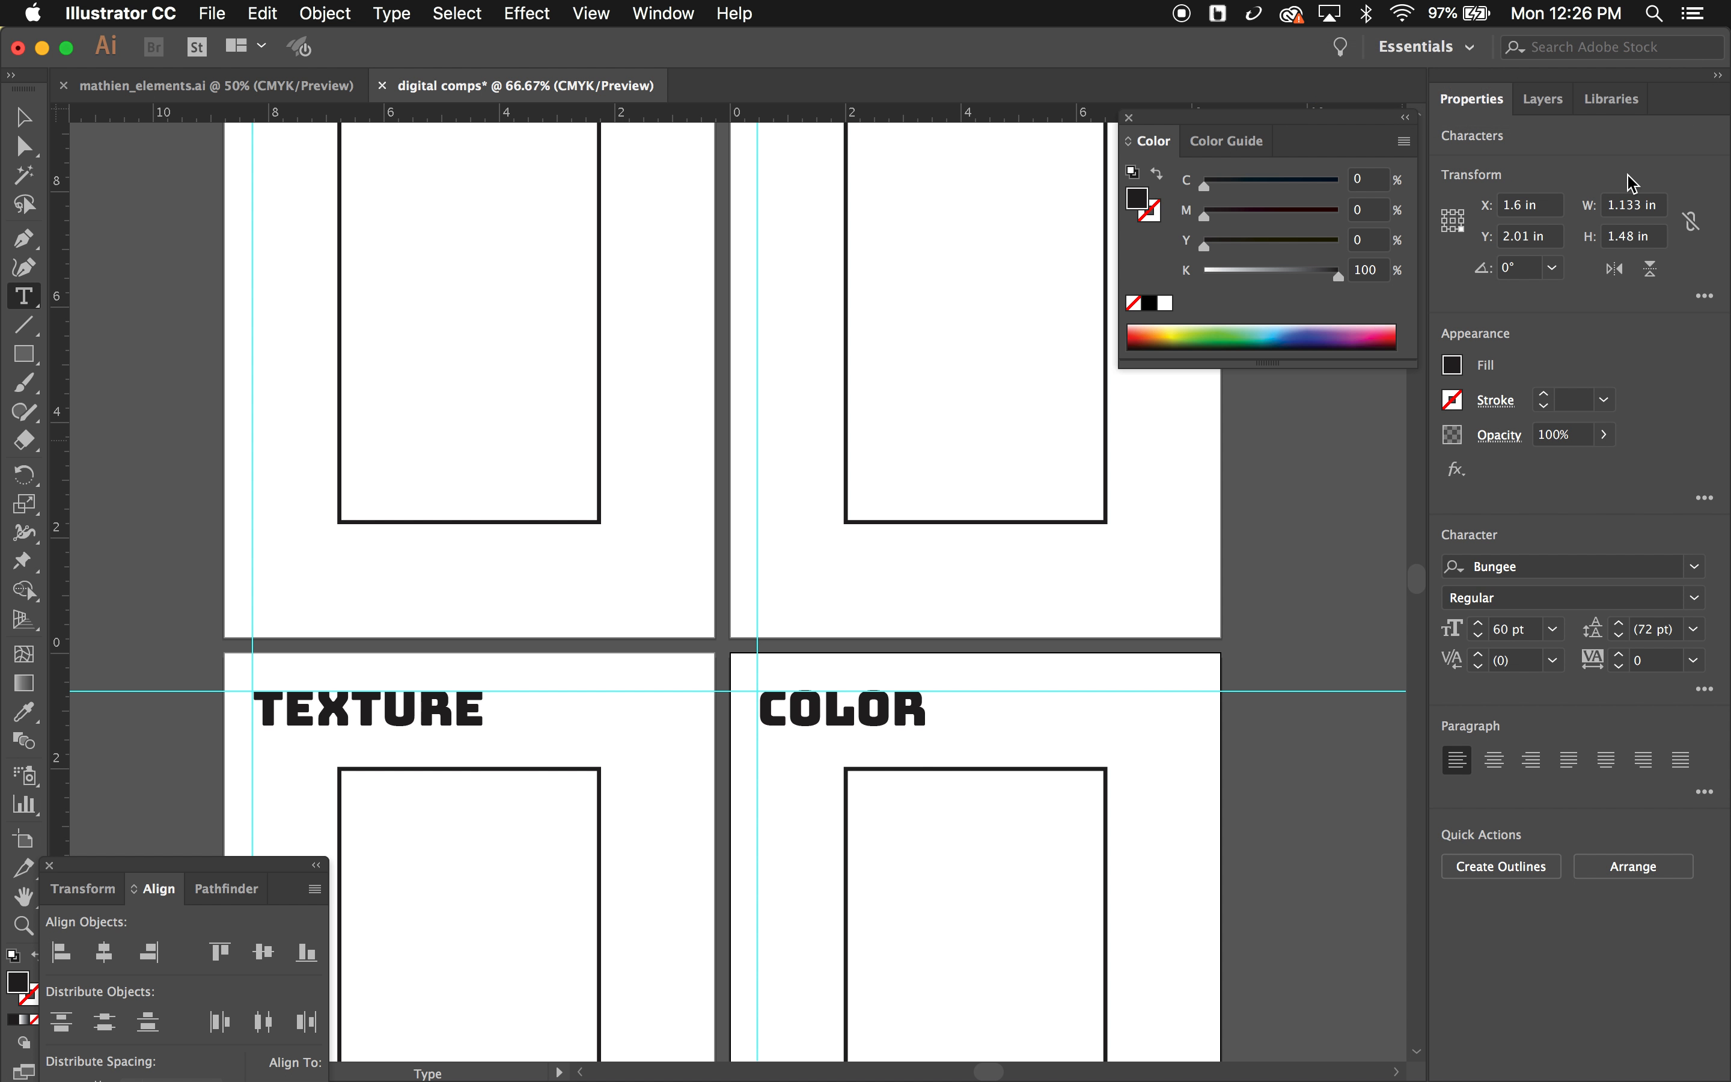
left_click(1549, 99)
left_click(1475, 136)
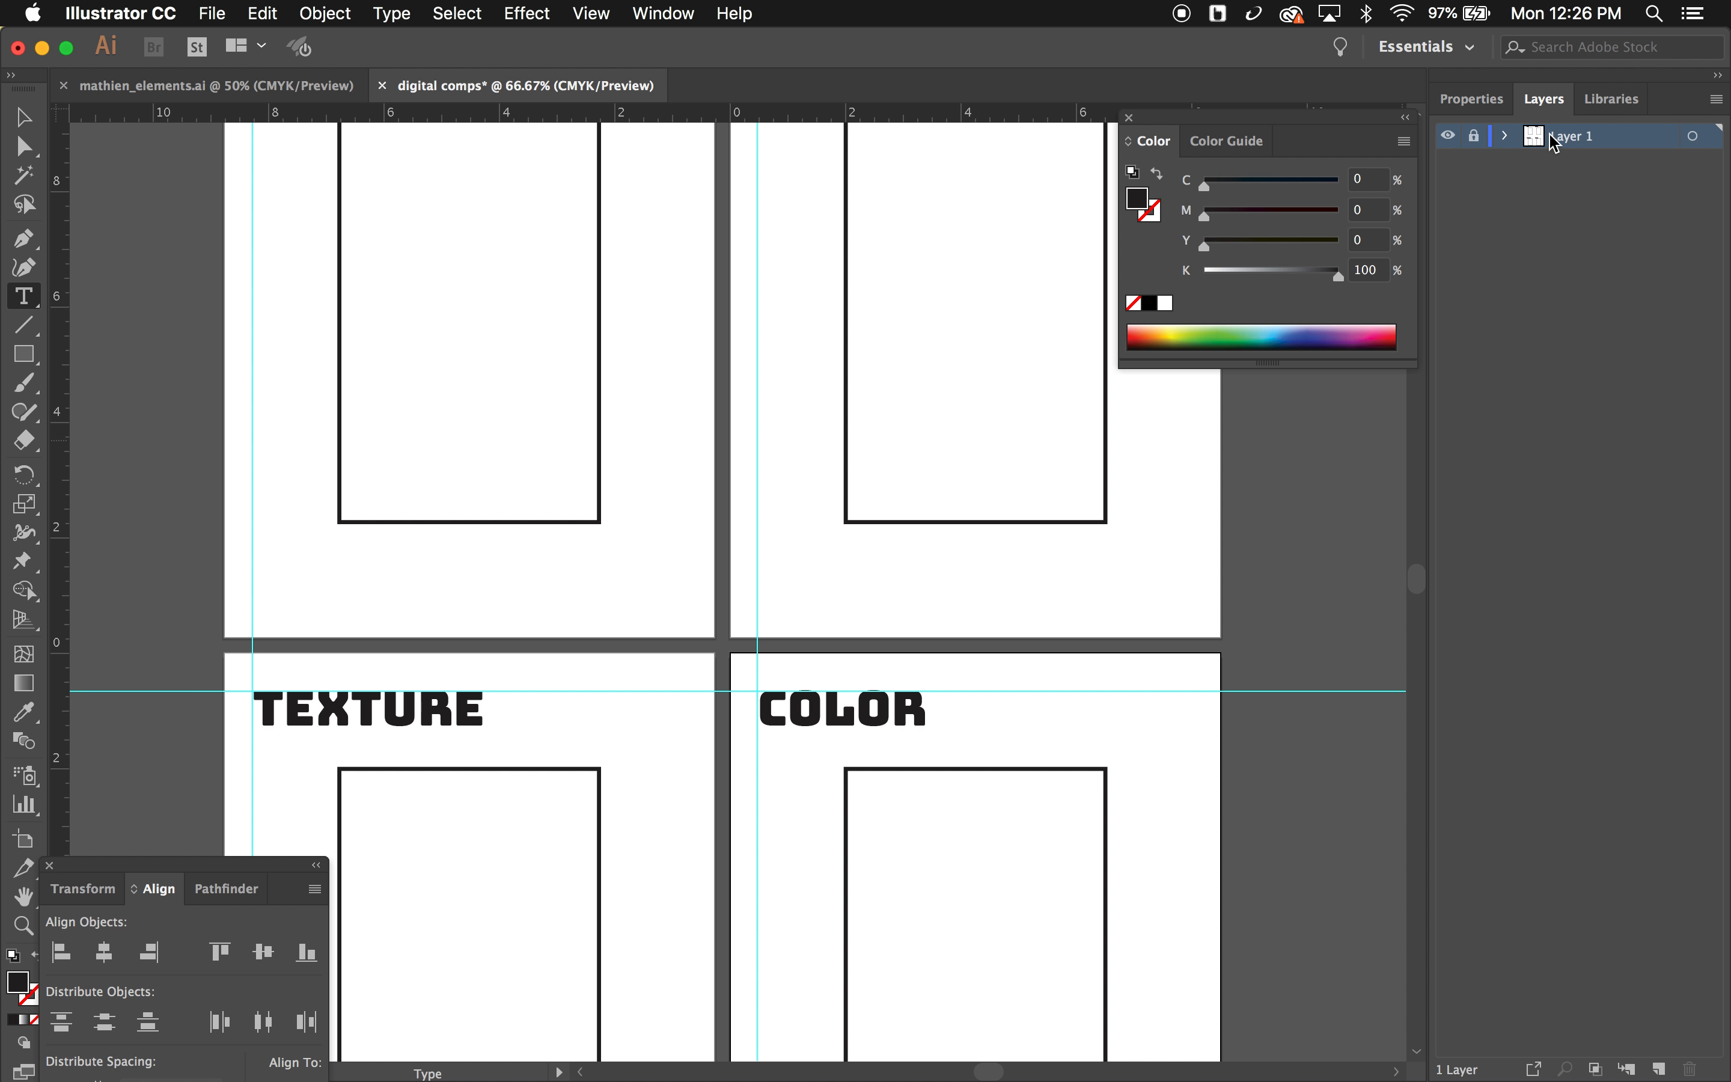
Step: Rename the locked Layer 1 as BORDER
double_click(1561, 148)
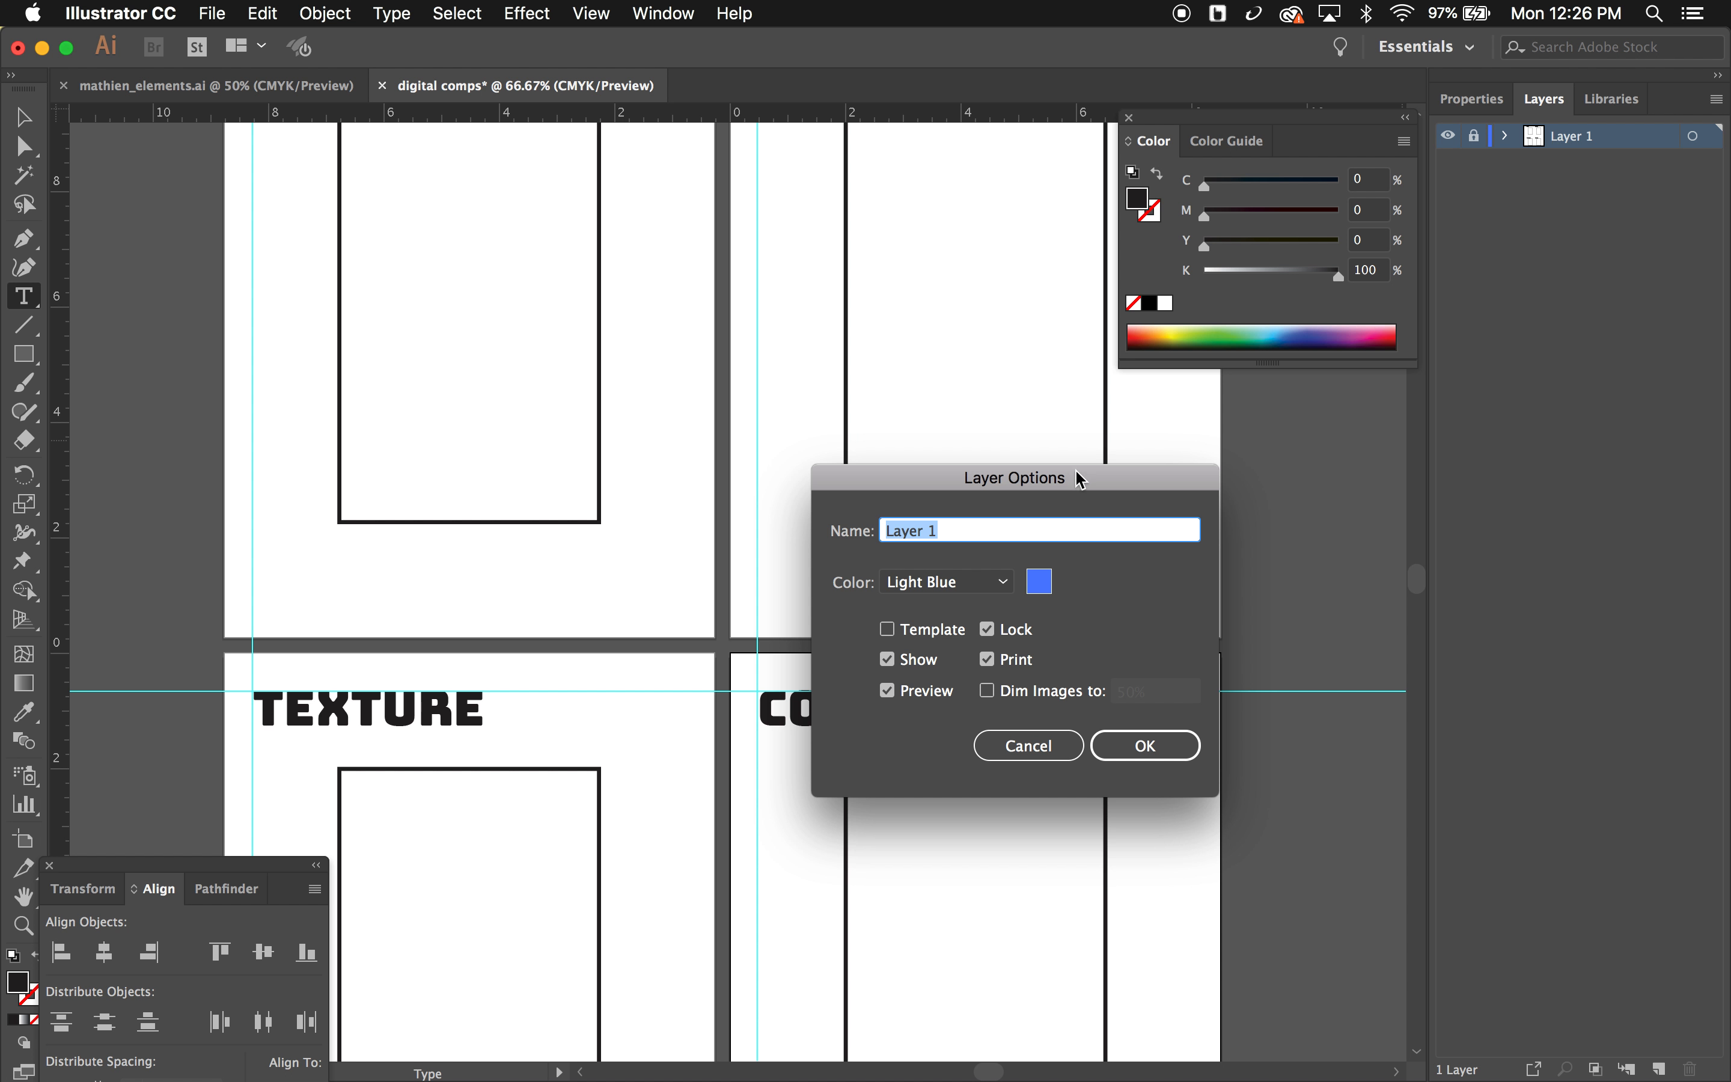
type("BORDER")
left_click(1133, 740)
Step: Create a new layer above BORDER and name it LINE
left_click(1659, 1068)
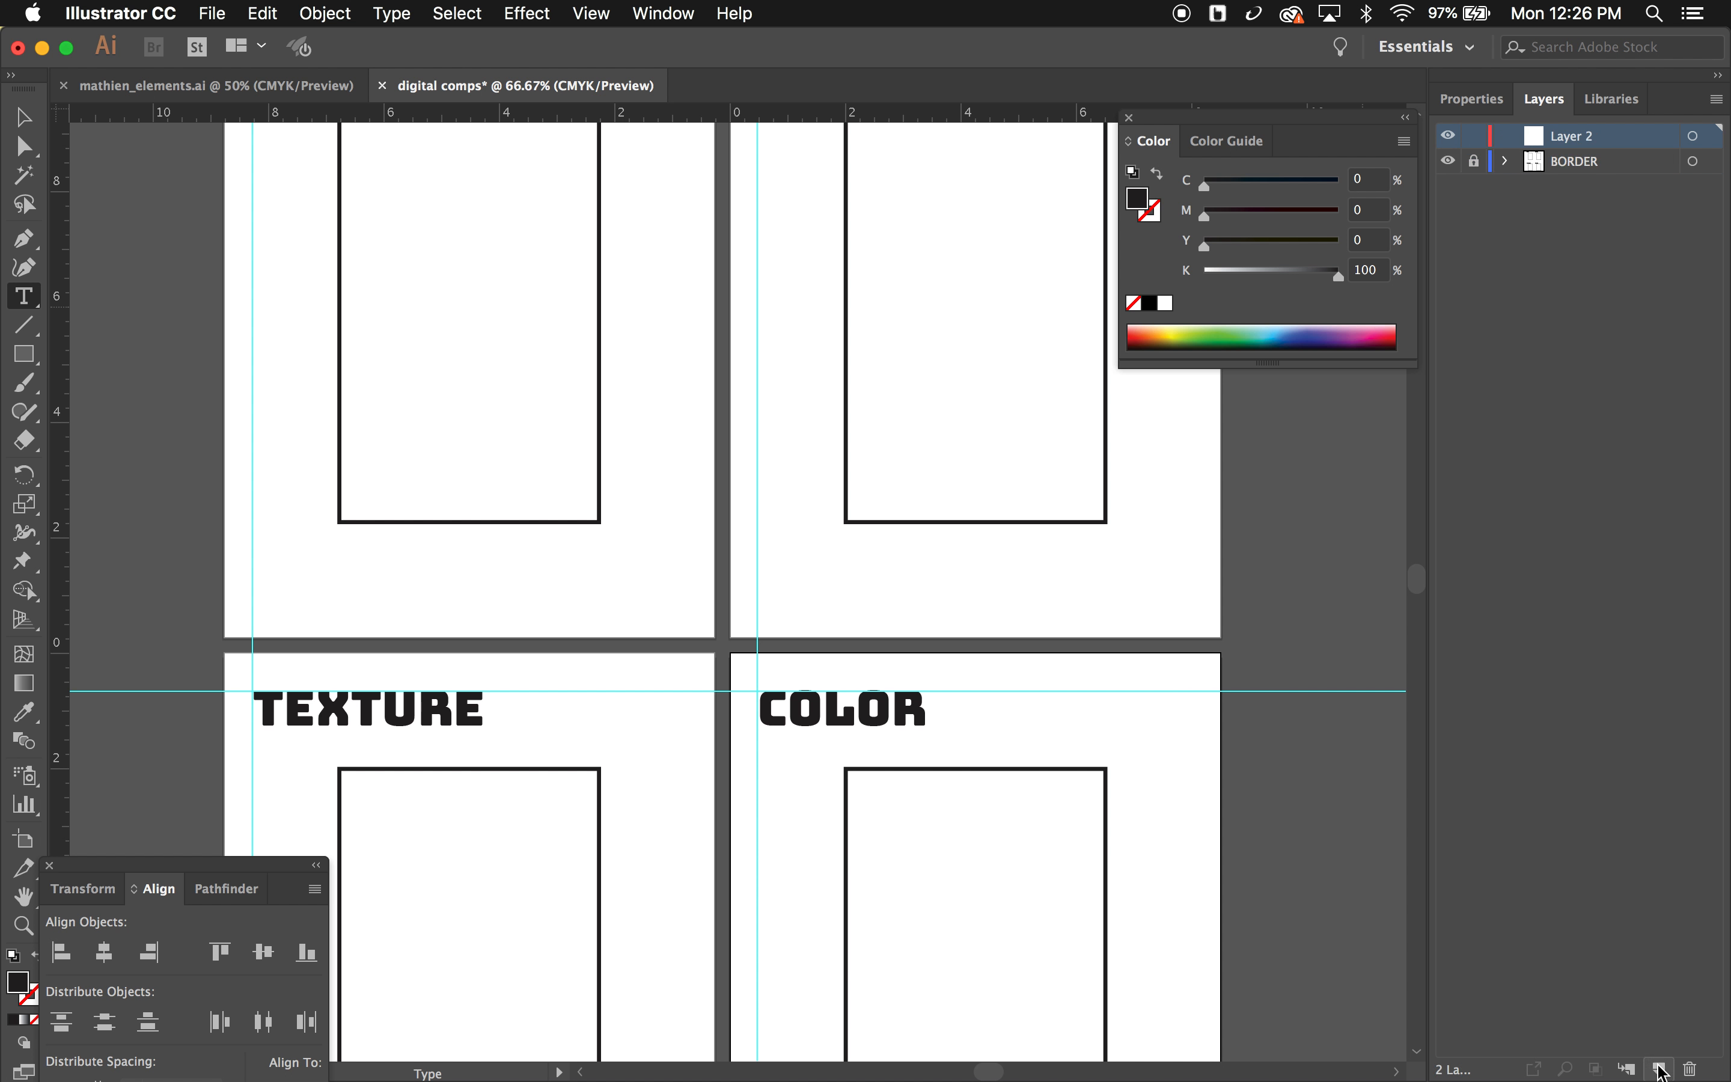
double_click(1582, 143)
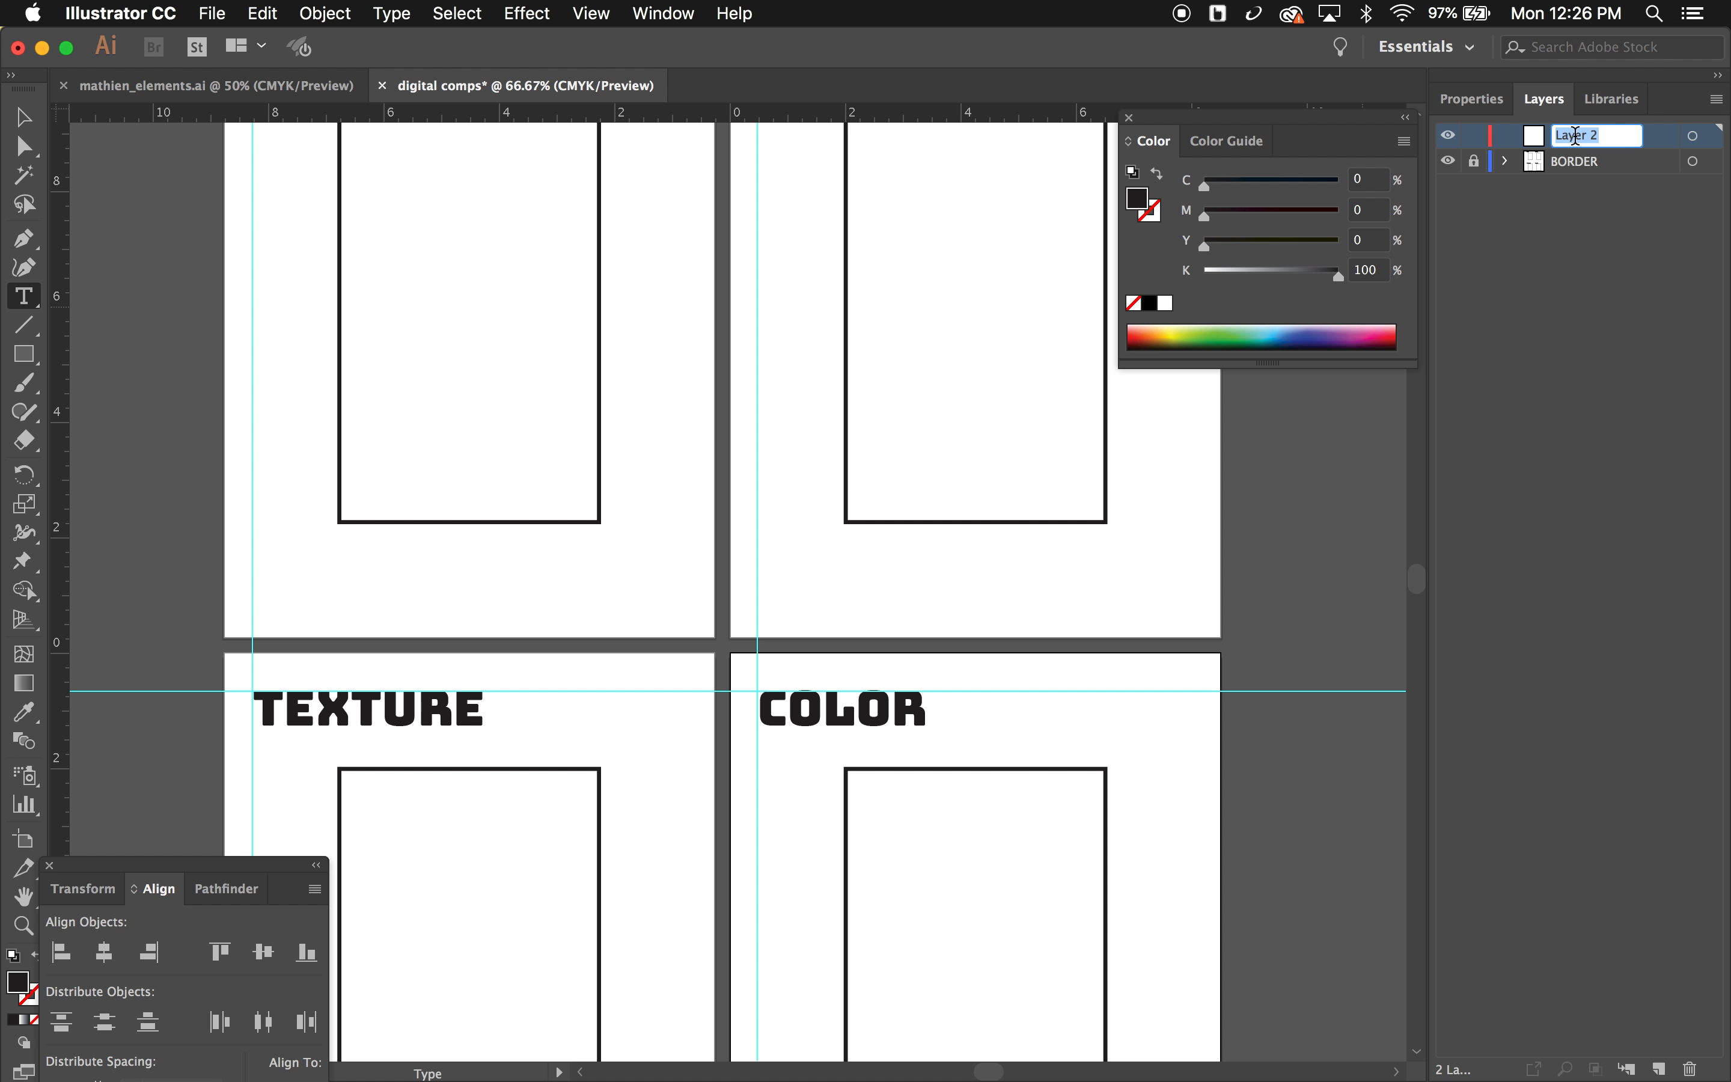
type("LINE")
left_click(1606, 199)
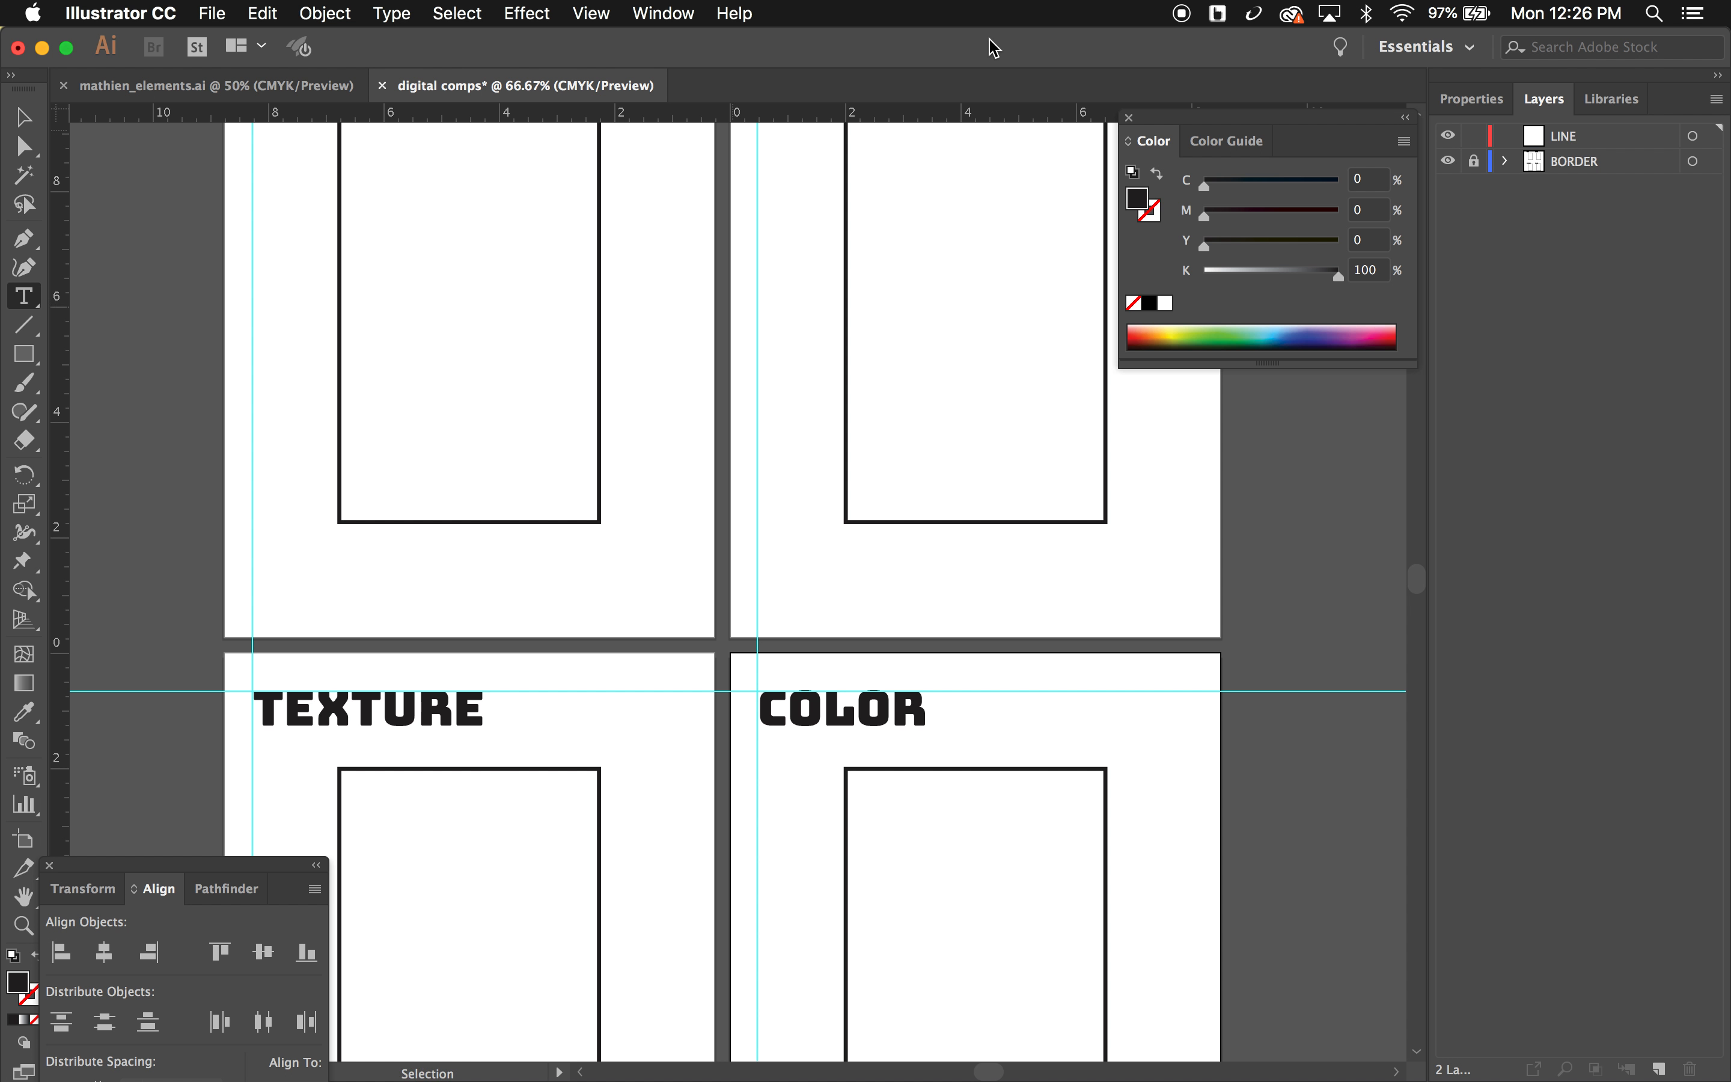
scroll(902, 294, "up", 5)
scroll(902, 293, "left", 2)
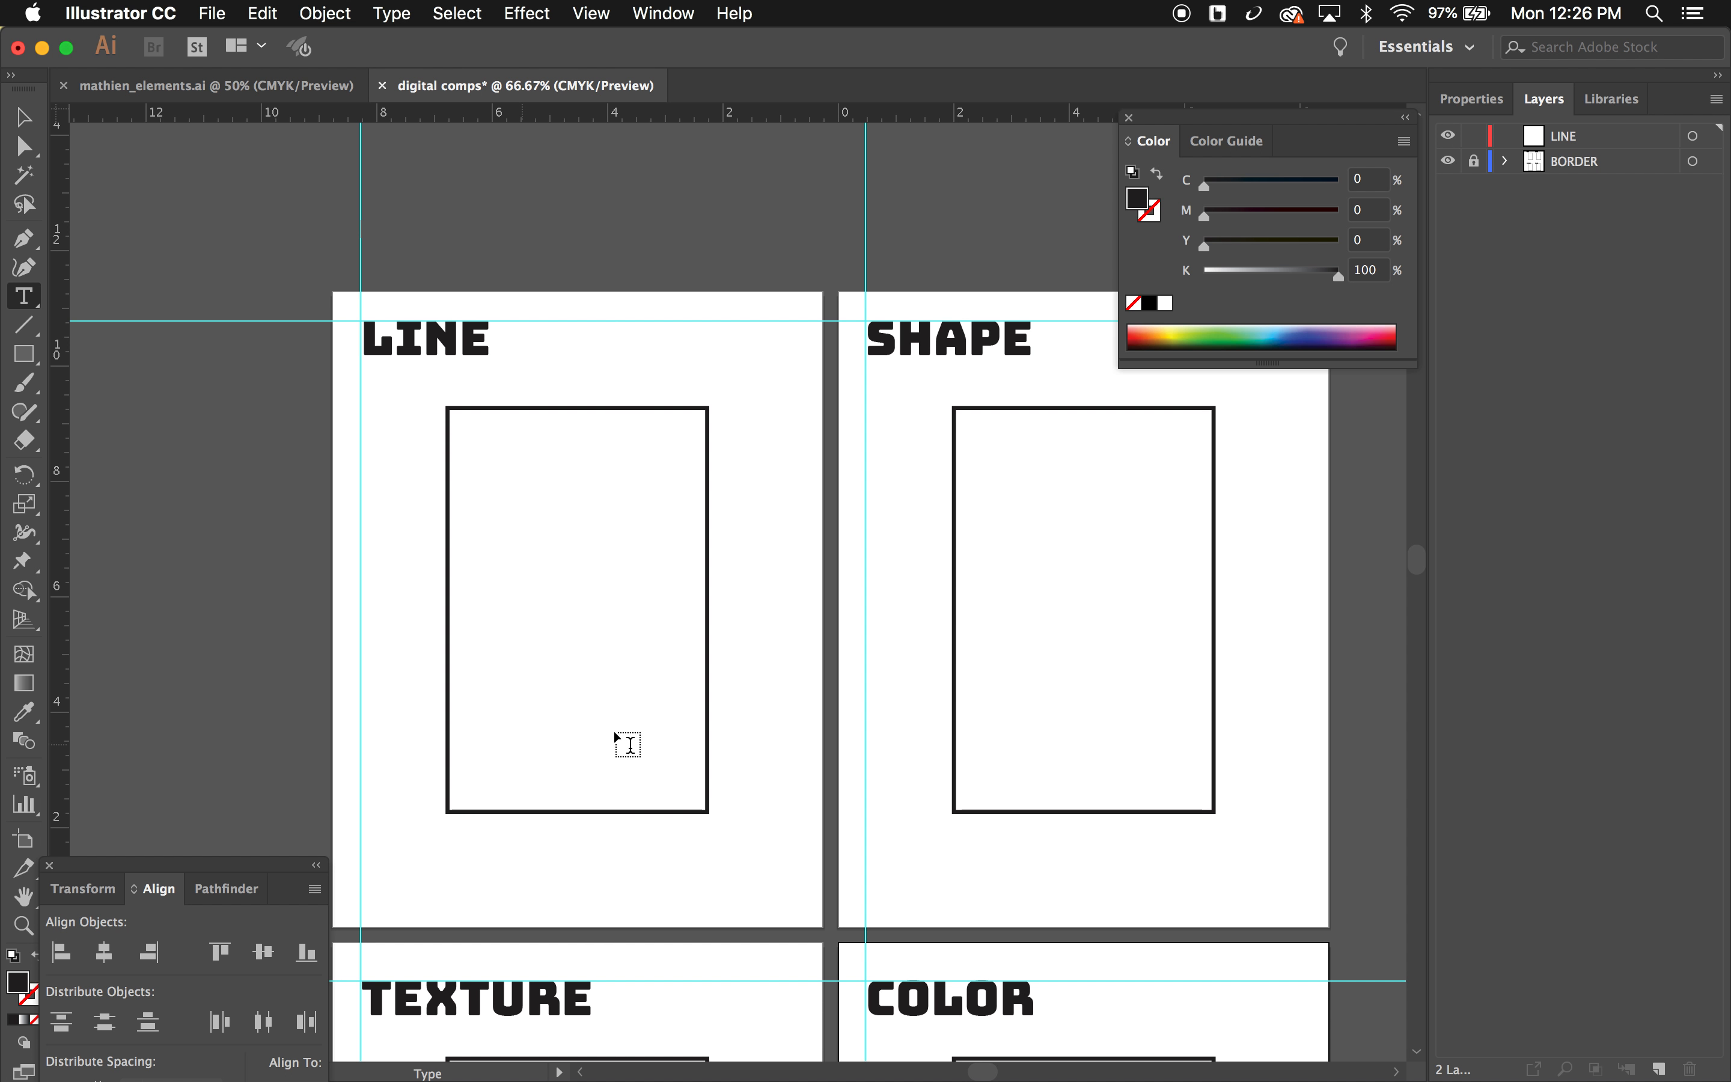
scroll(644, 682, "down", 5)
scroll(643, 682, "right", 1)
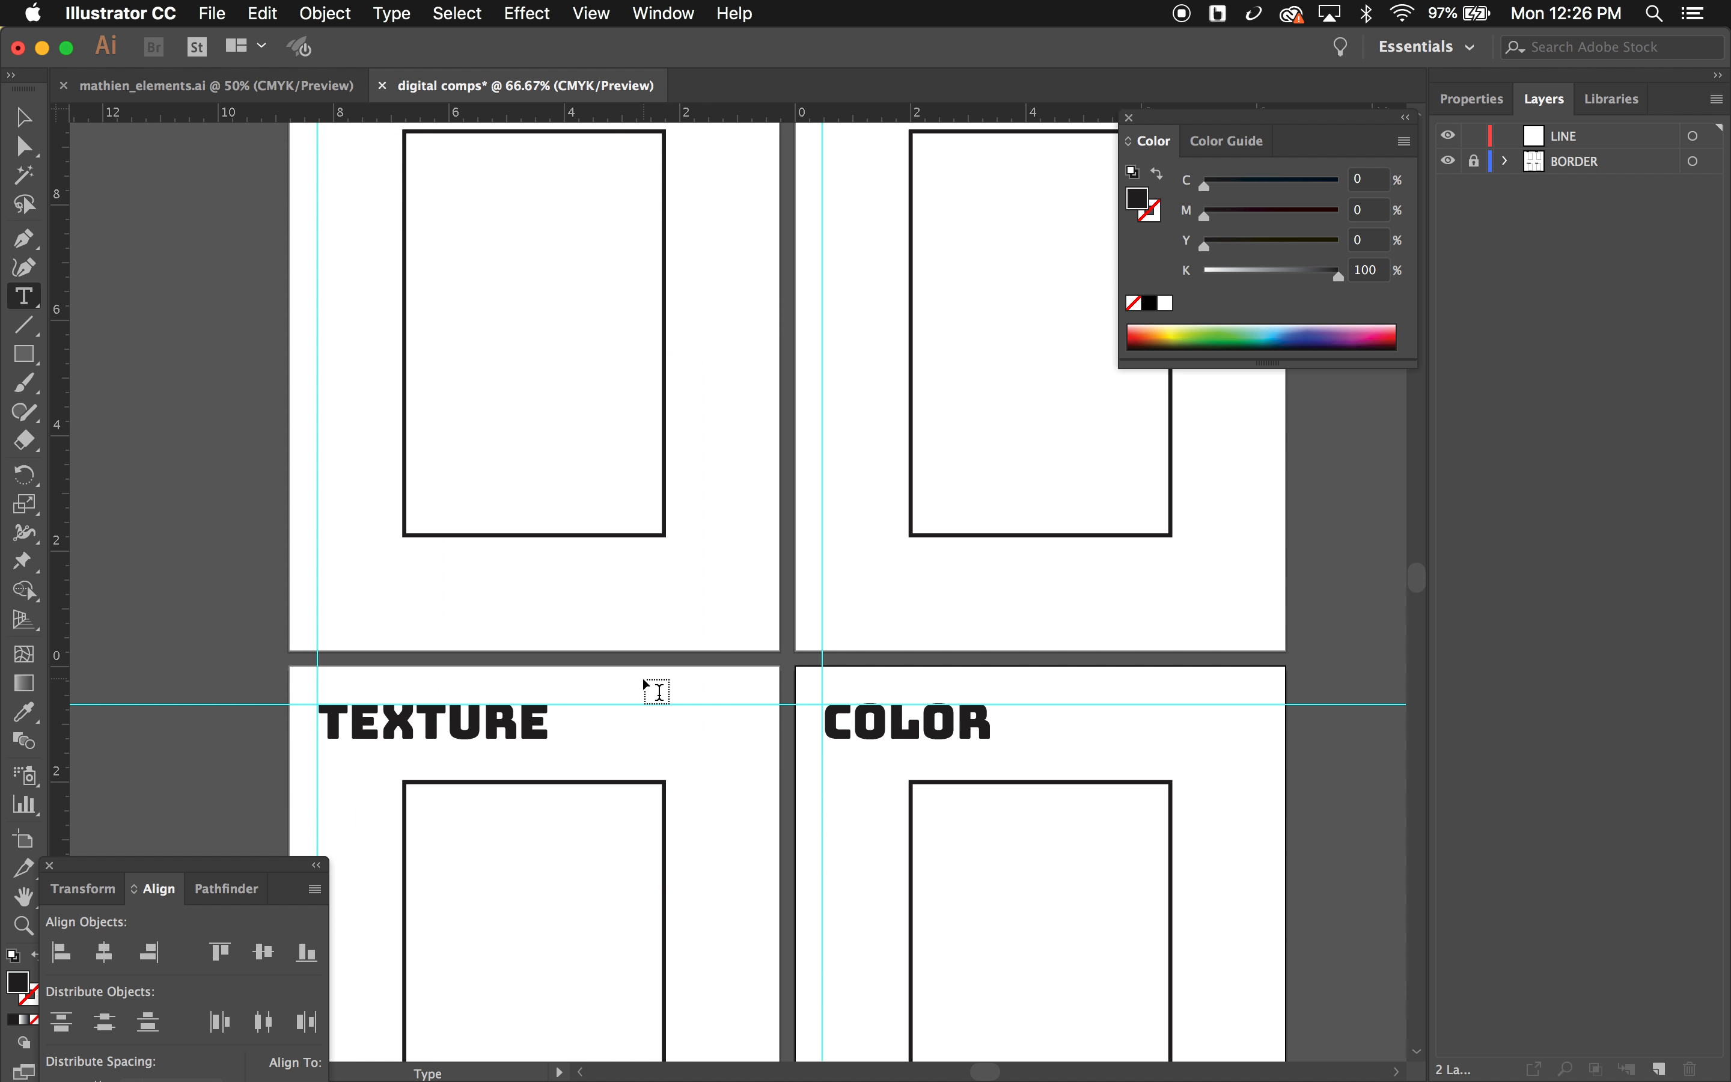